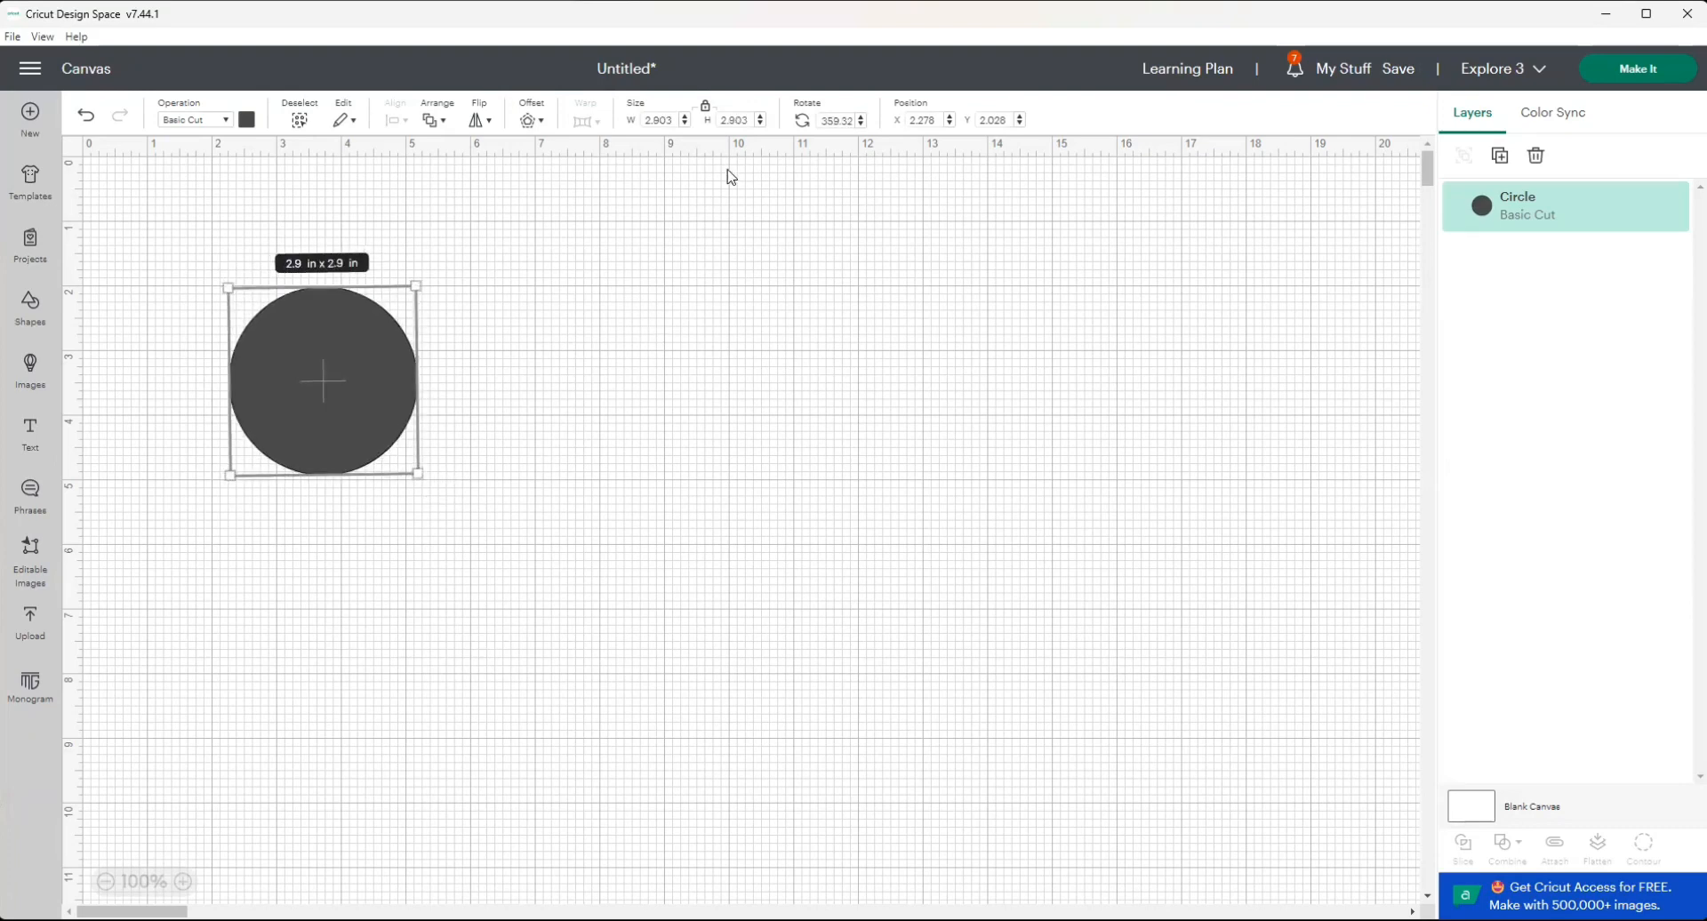
Set the circle's width and height to 3 in and its material colour to white.
{"action": "left_click", "coordinate": [675, 119]}
{"action": "left_click", "coordinate": [640, 374]}
{"action": "left_click", "coordinate": [333, 298]}
{"action": "left_click", "coordinate": [246, 118]}
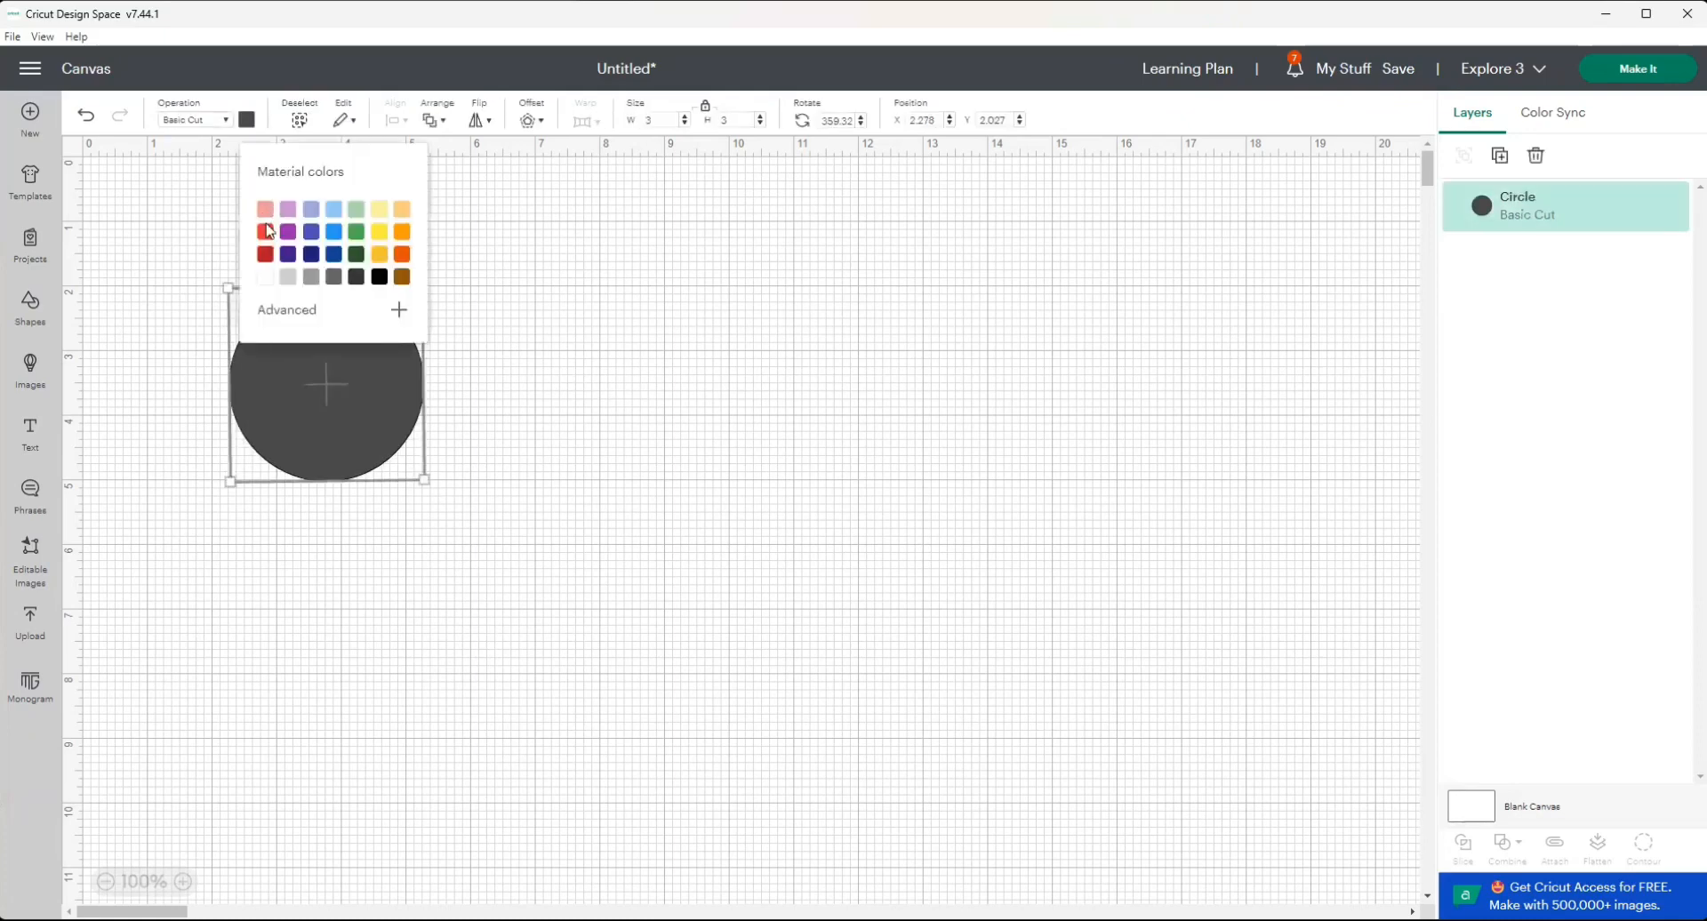
{"action": "left_click", "coordinate": [266, 278]}
{"action": "left_click", "coordinate": [513, 838]}
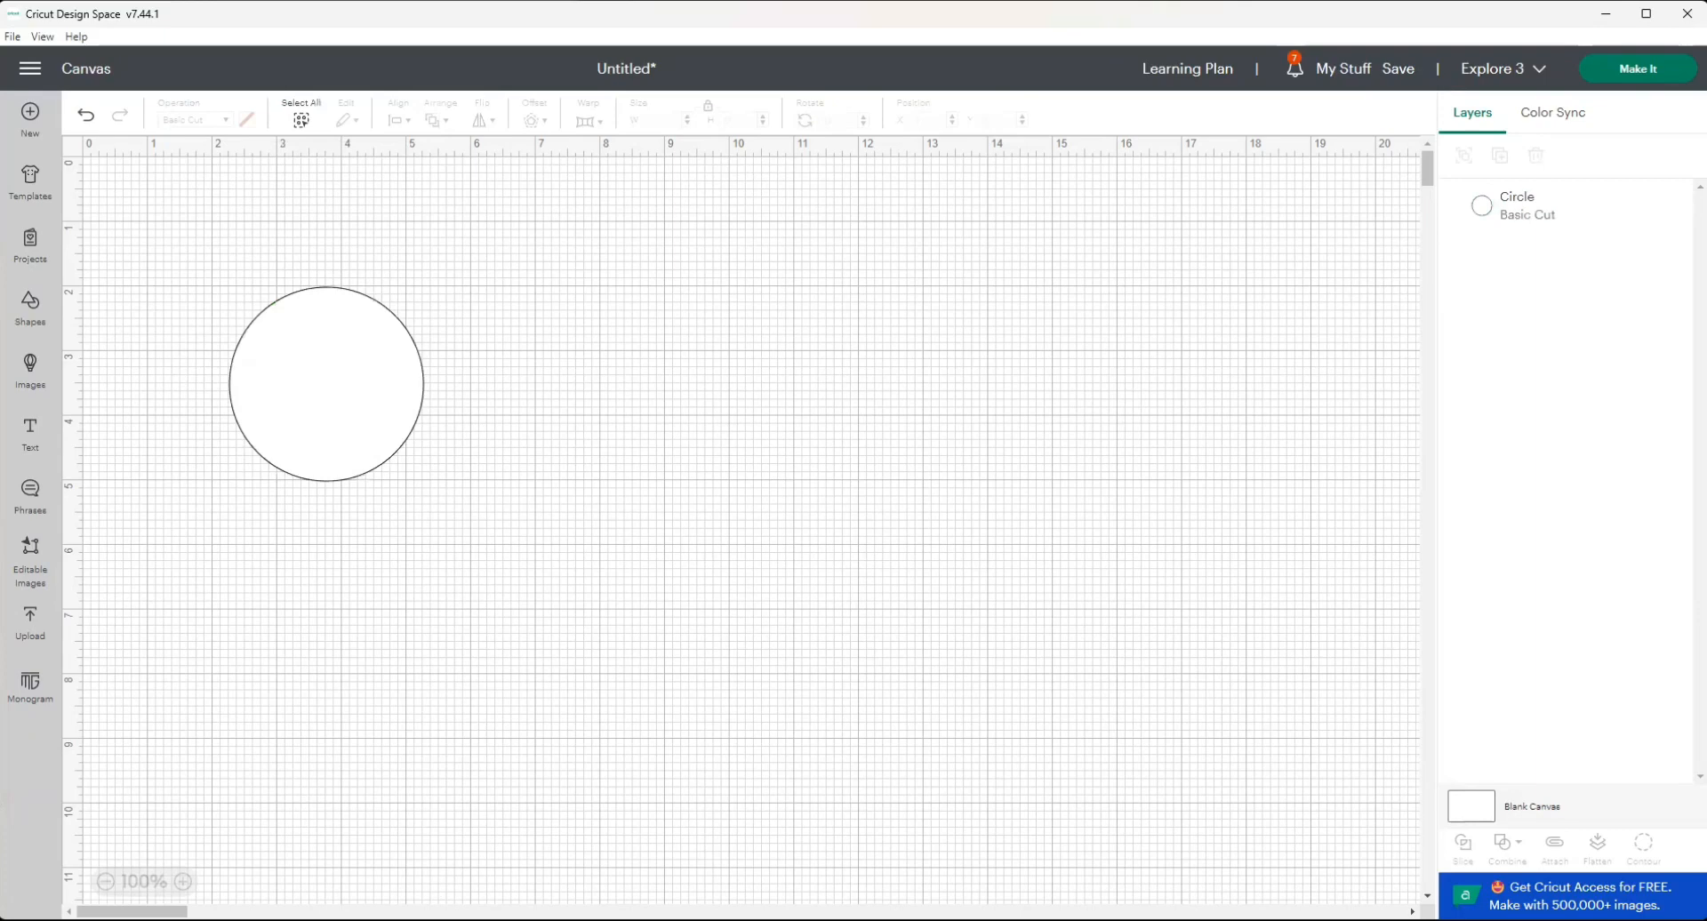
Move the white circle to about X 5.08 in, Y 2.74 in on the canvas.
{"action": "left_click", "coordinate": [185, 882]}
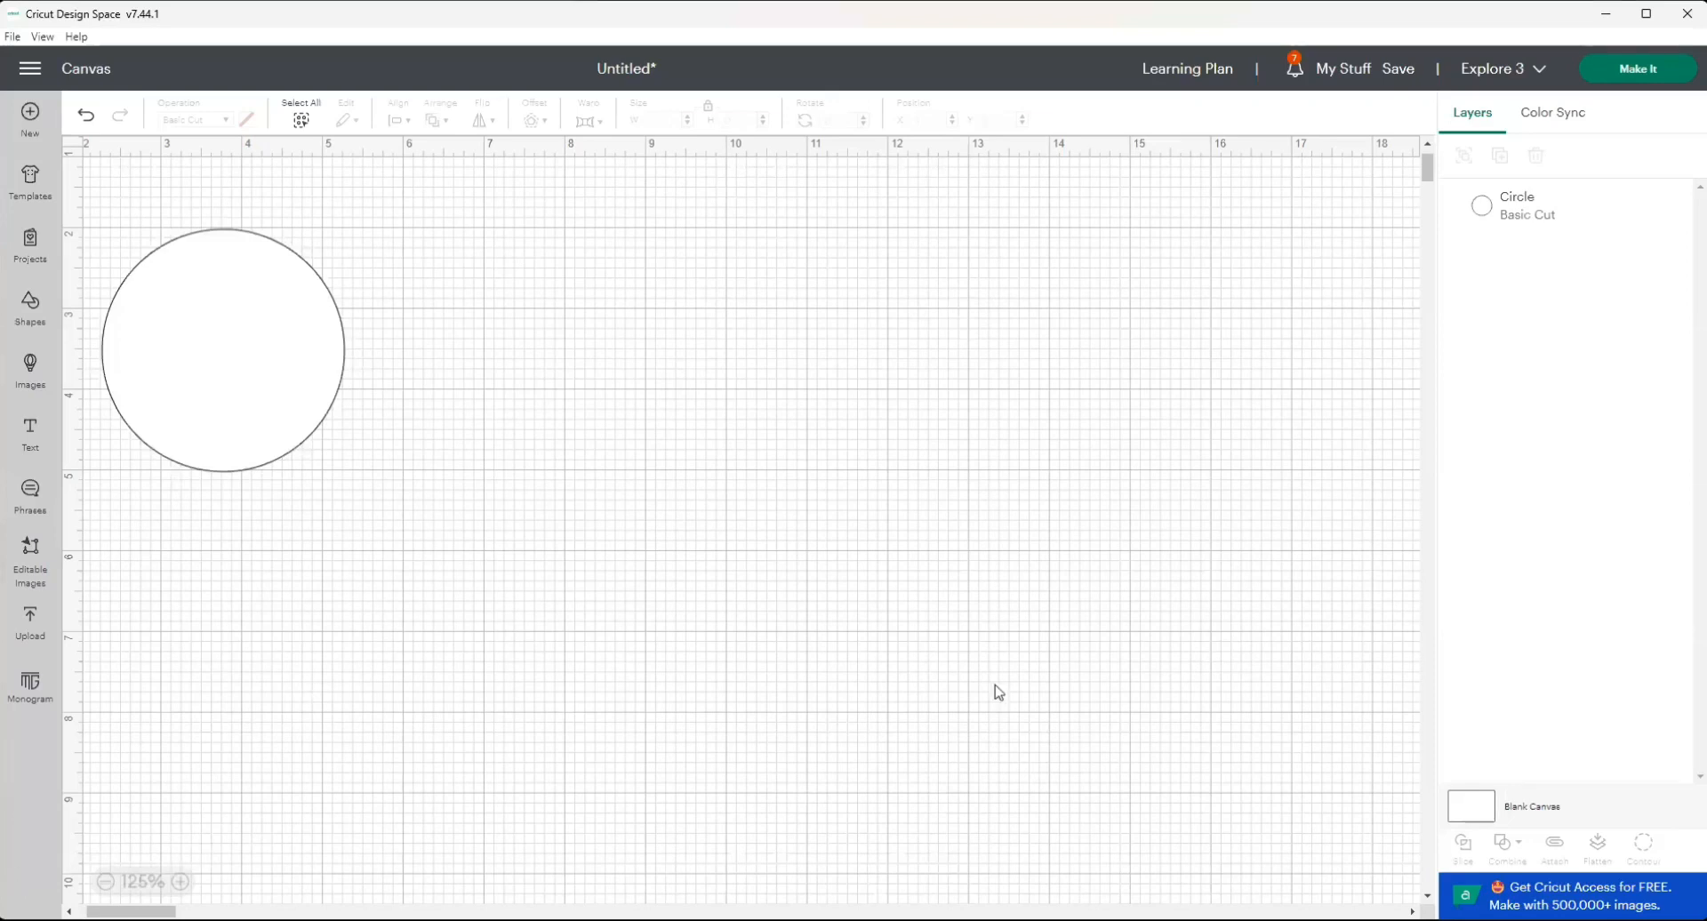
{"action": "left_click_drag", "start_coordinate": [303, 426], "coordinate": [530, 483]}
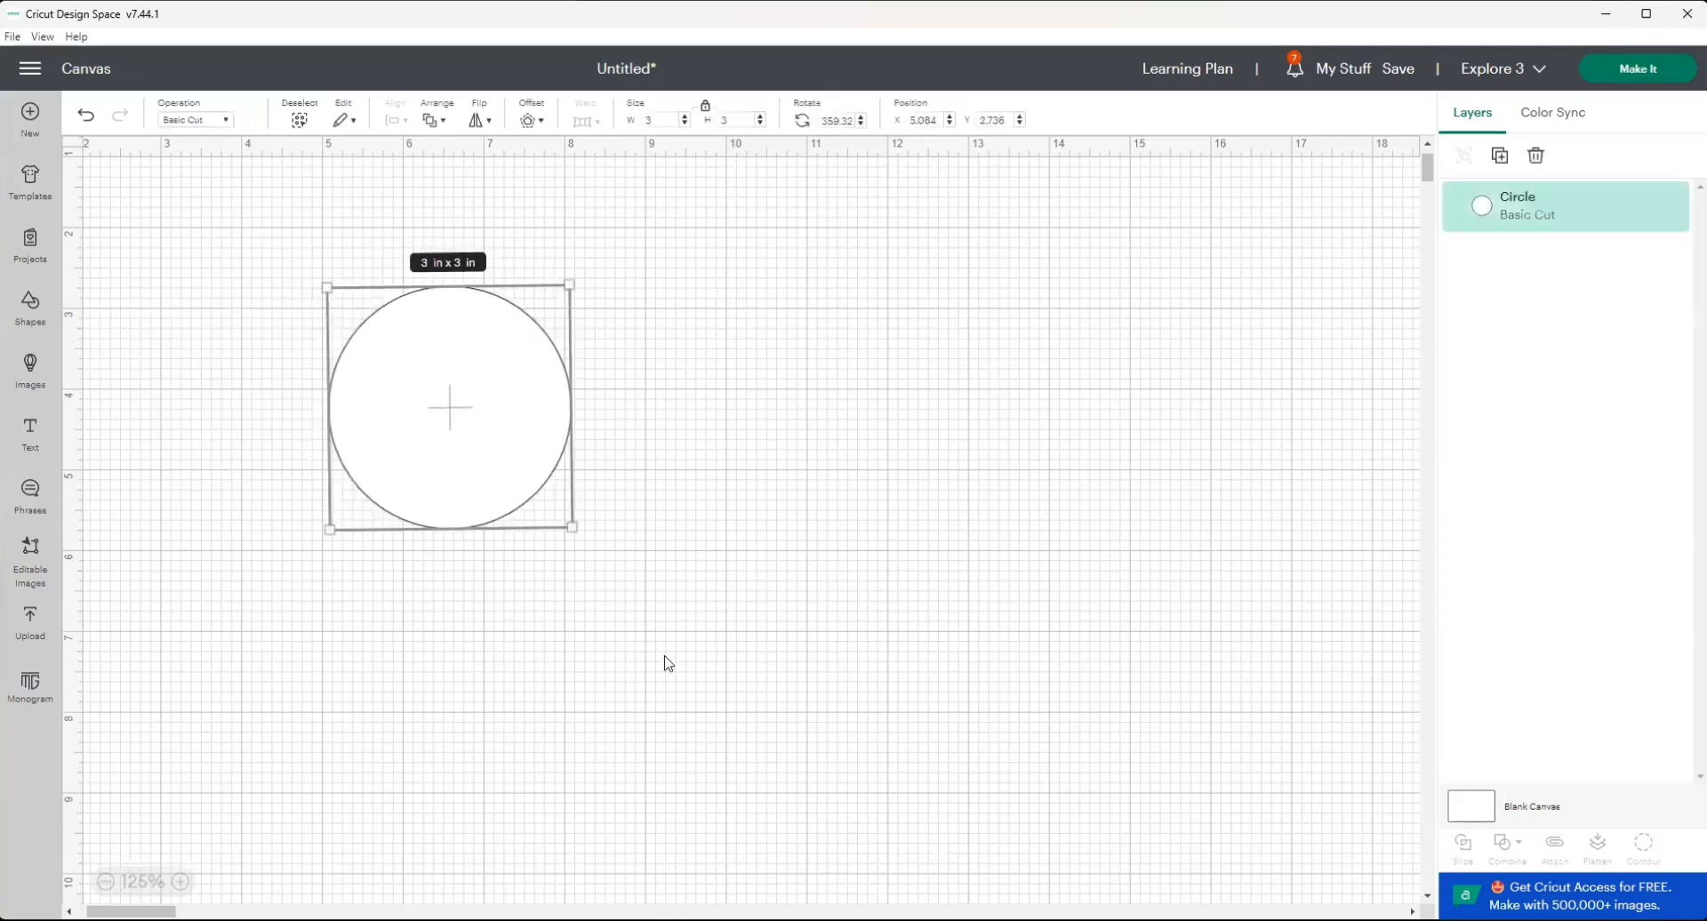
{"action": "left_click", "coordinate": [152, 648]}
Add a second circle about 0.27 in wide and place it inside the upper part of the white circle.
{"action": "left_click", "coordinate": [31, 303]}
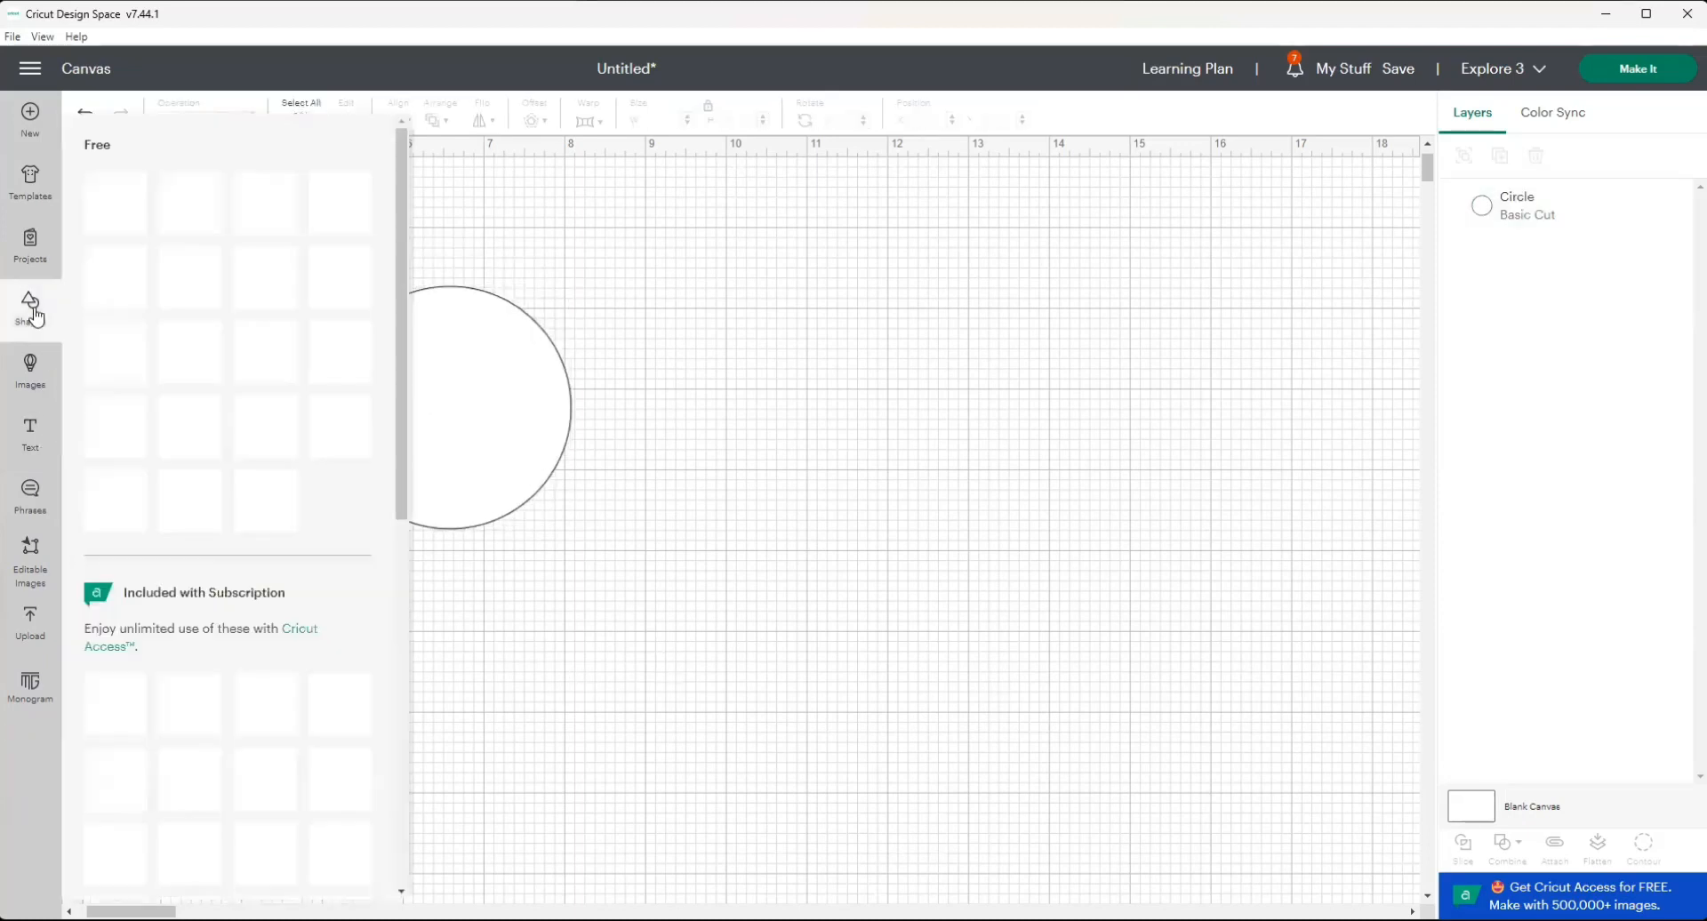
{"action": "left_click", "coordinate": [115, 425]}
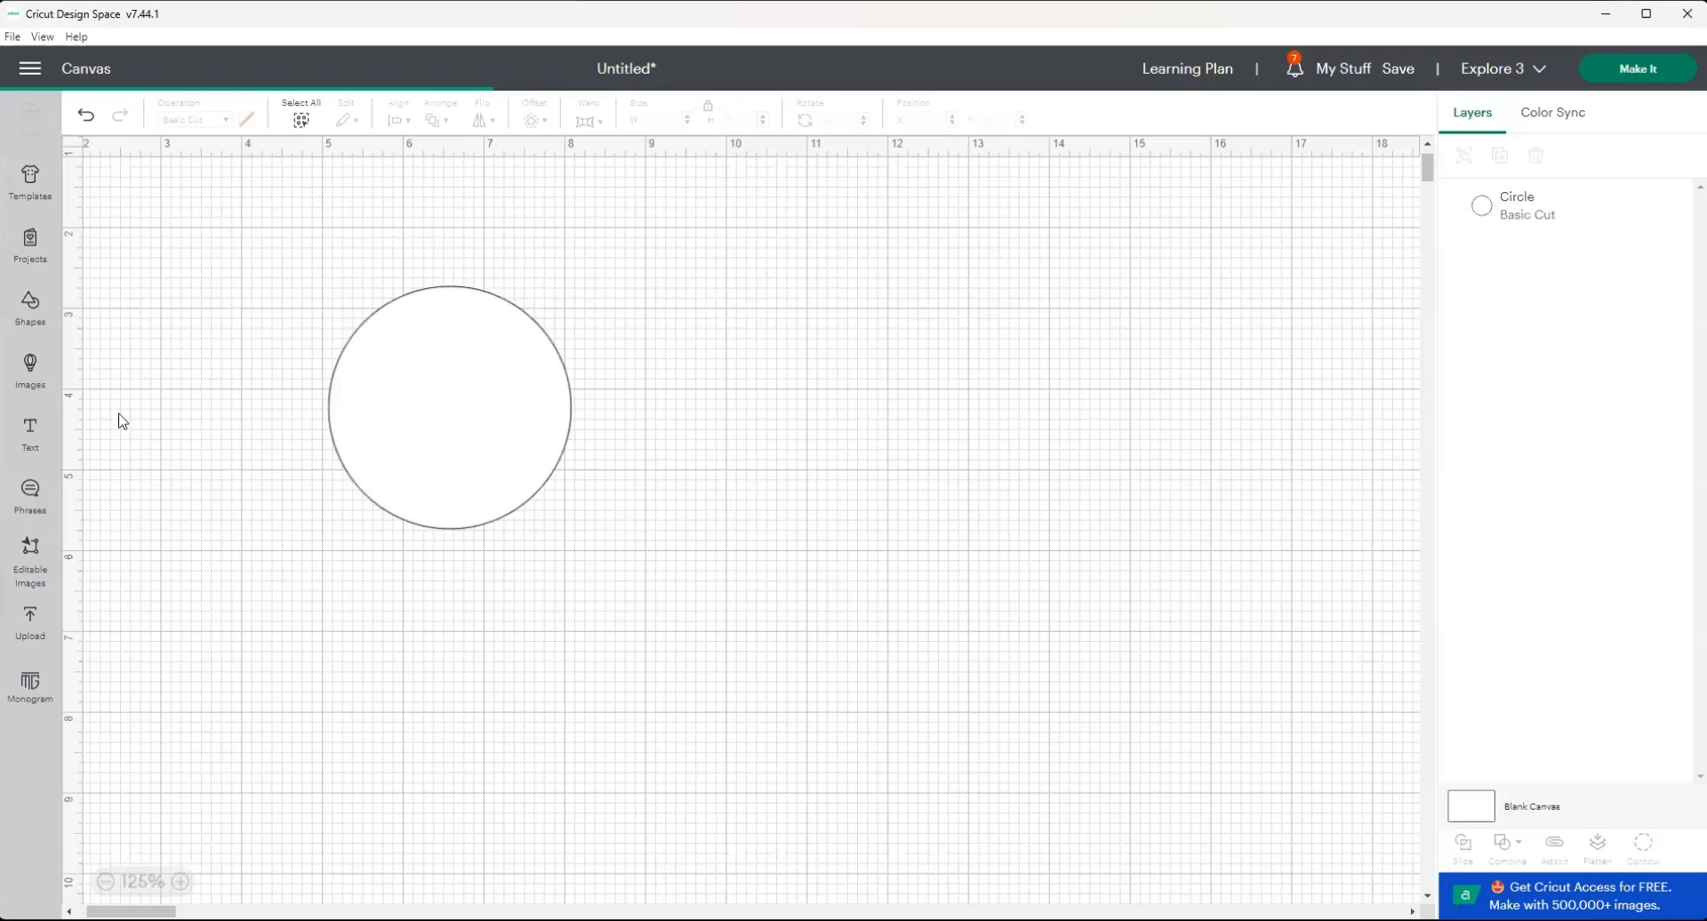
{"action": "left_click_drag", "start_coordinate": [260, 334], "coordinate": [433, 320]}
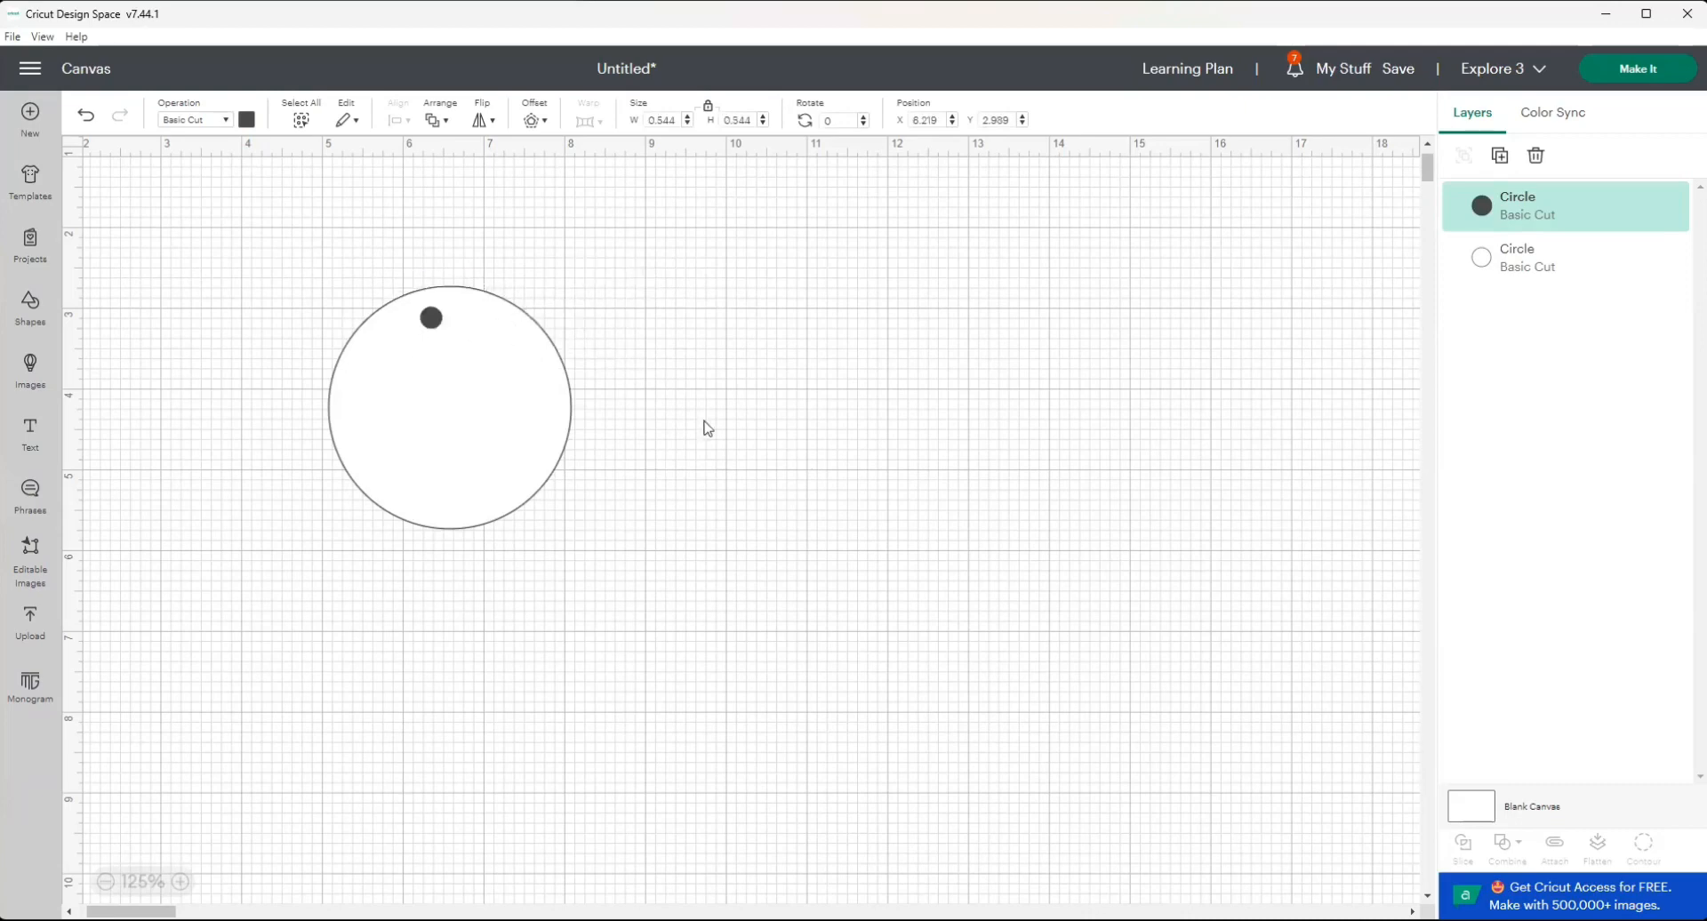
Align the small dark circle and the white circle with Center Horizontally.
{"action": "left_click", "coordinate": [402, 278]}
{"action": "left_click_drag", "start_coordinate": [378, 265], "coordinate": [573, 535]}
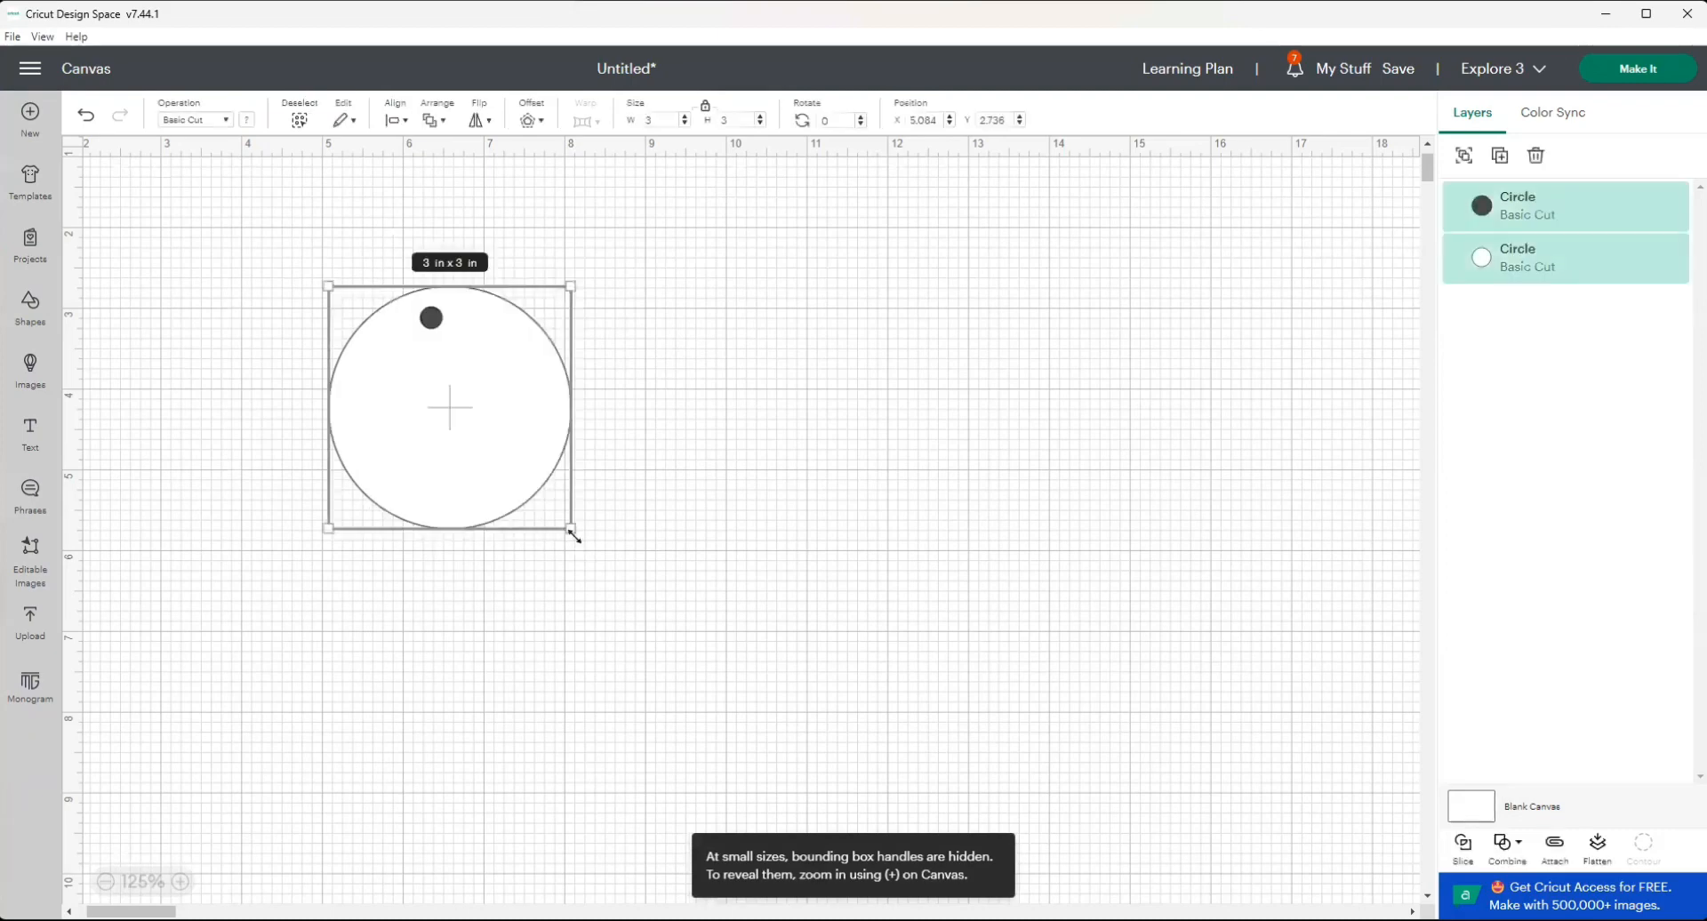
{"action": "left_click", "coordinate": [400, 122]}
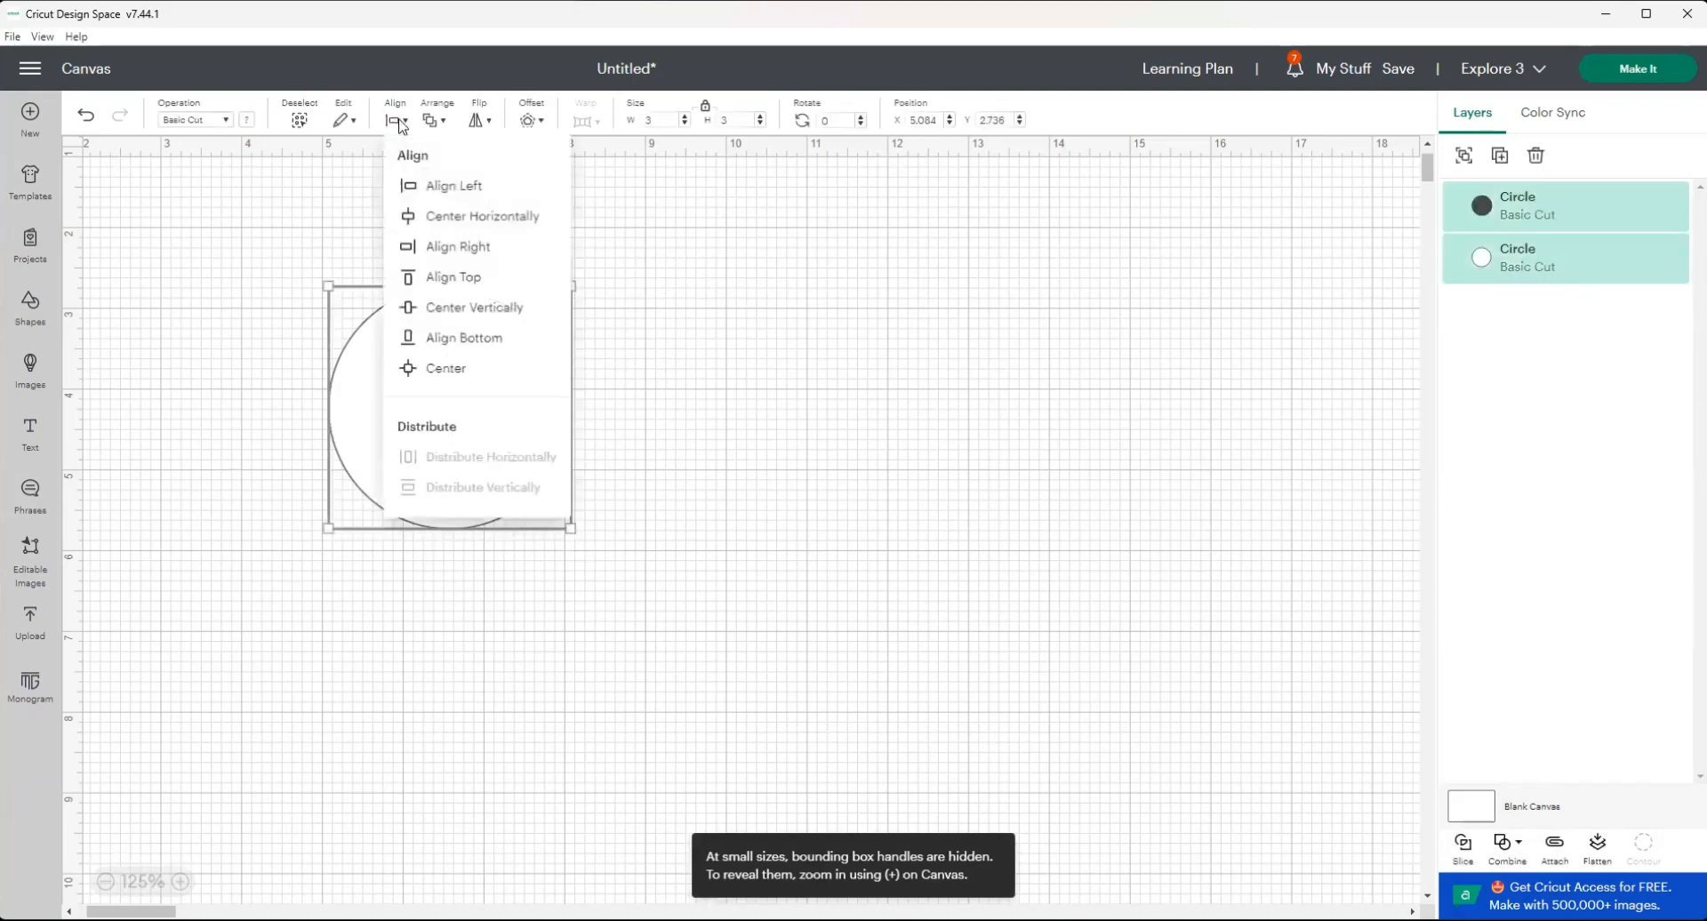
{"action": "left_click", "coordinate": [471, 218]}
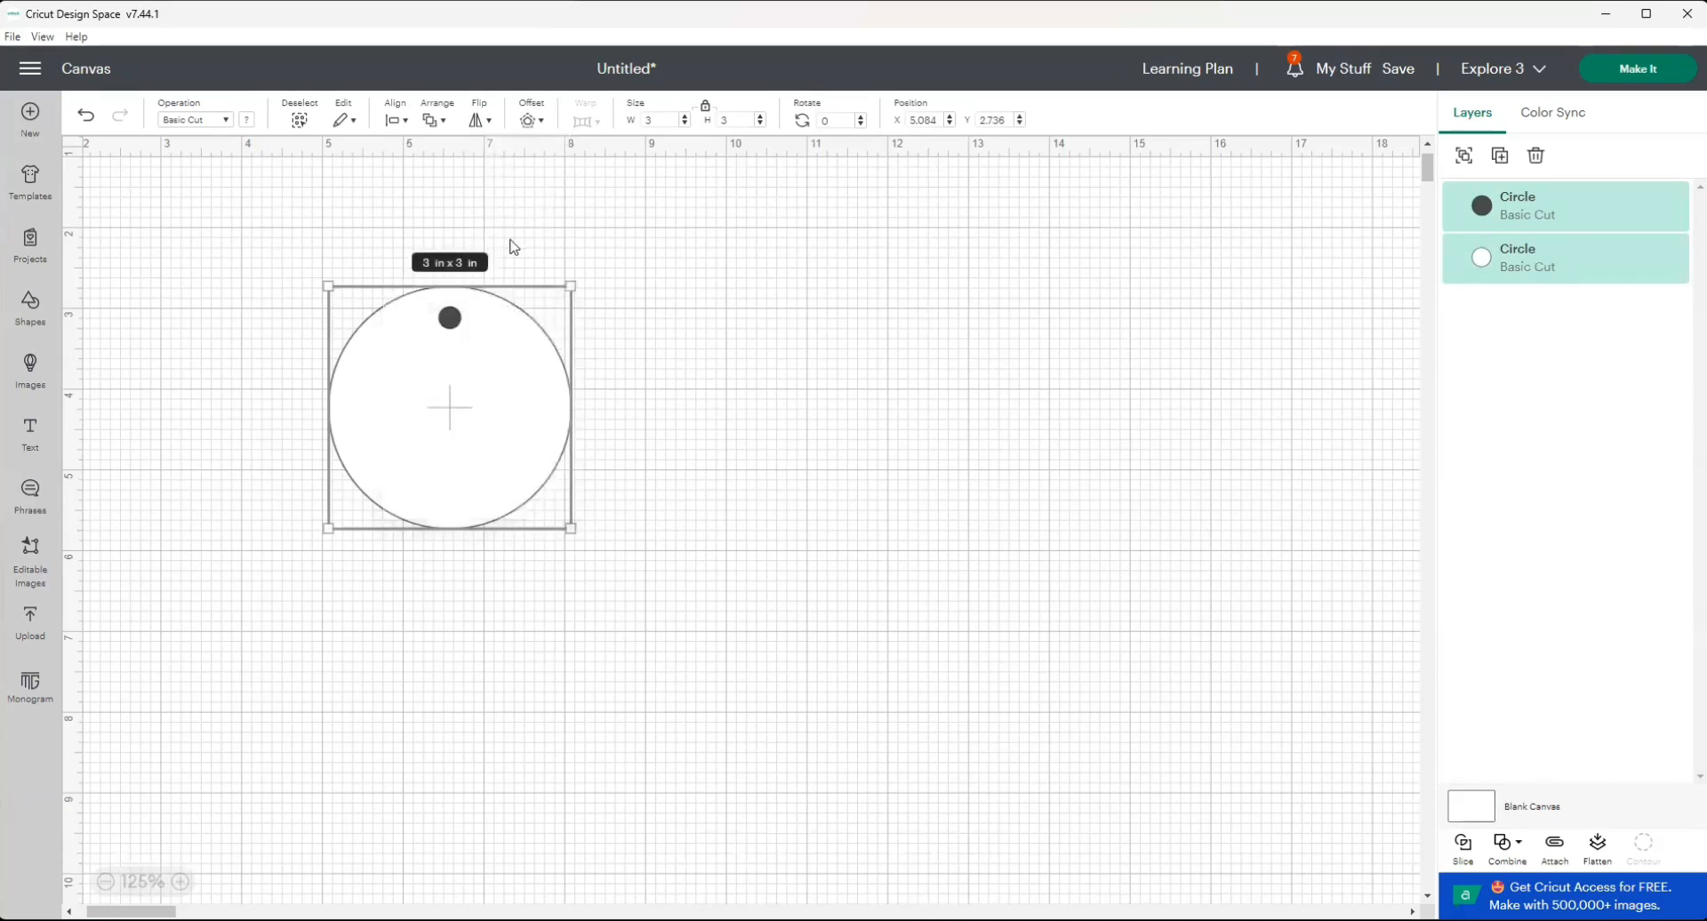
{"action": "left_click", "coordinate": [711, 354]}
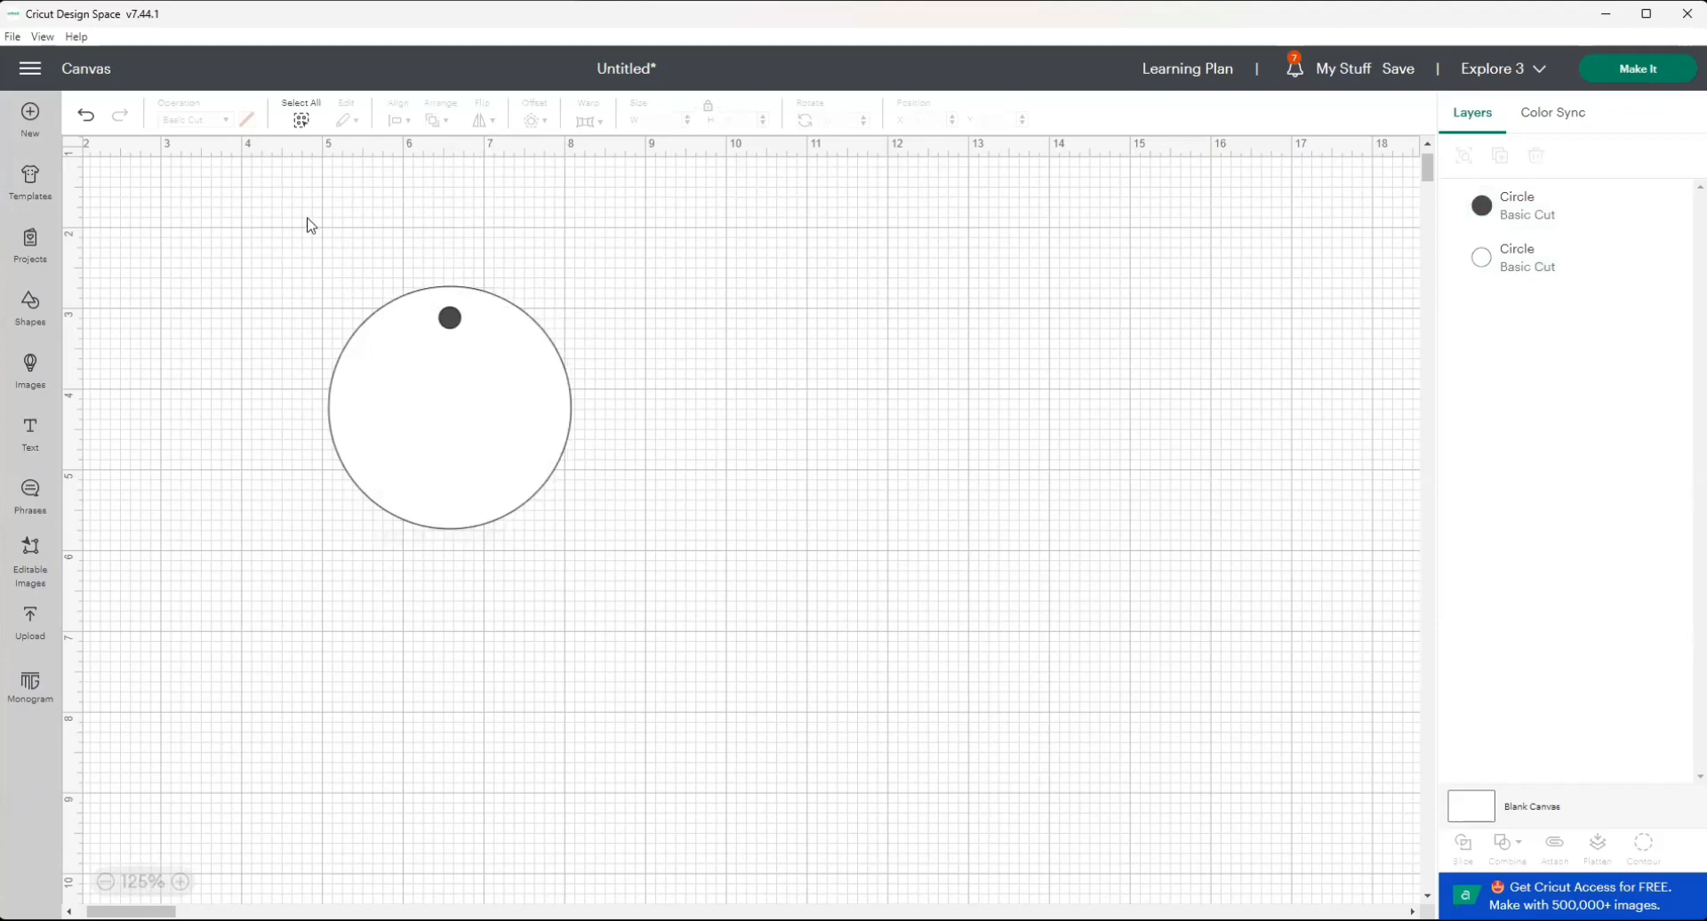
Move the small dark circle slightly up, to about Y 2.87 in, closer to the white circle's upper edge.
{"action": "left_click", "coordinate": [451, 320]}
{"action": "left_click_drag", "start_coordinate": [454, 324], "coordinate": [453, 316]}
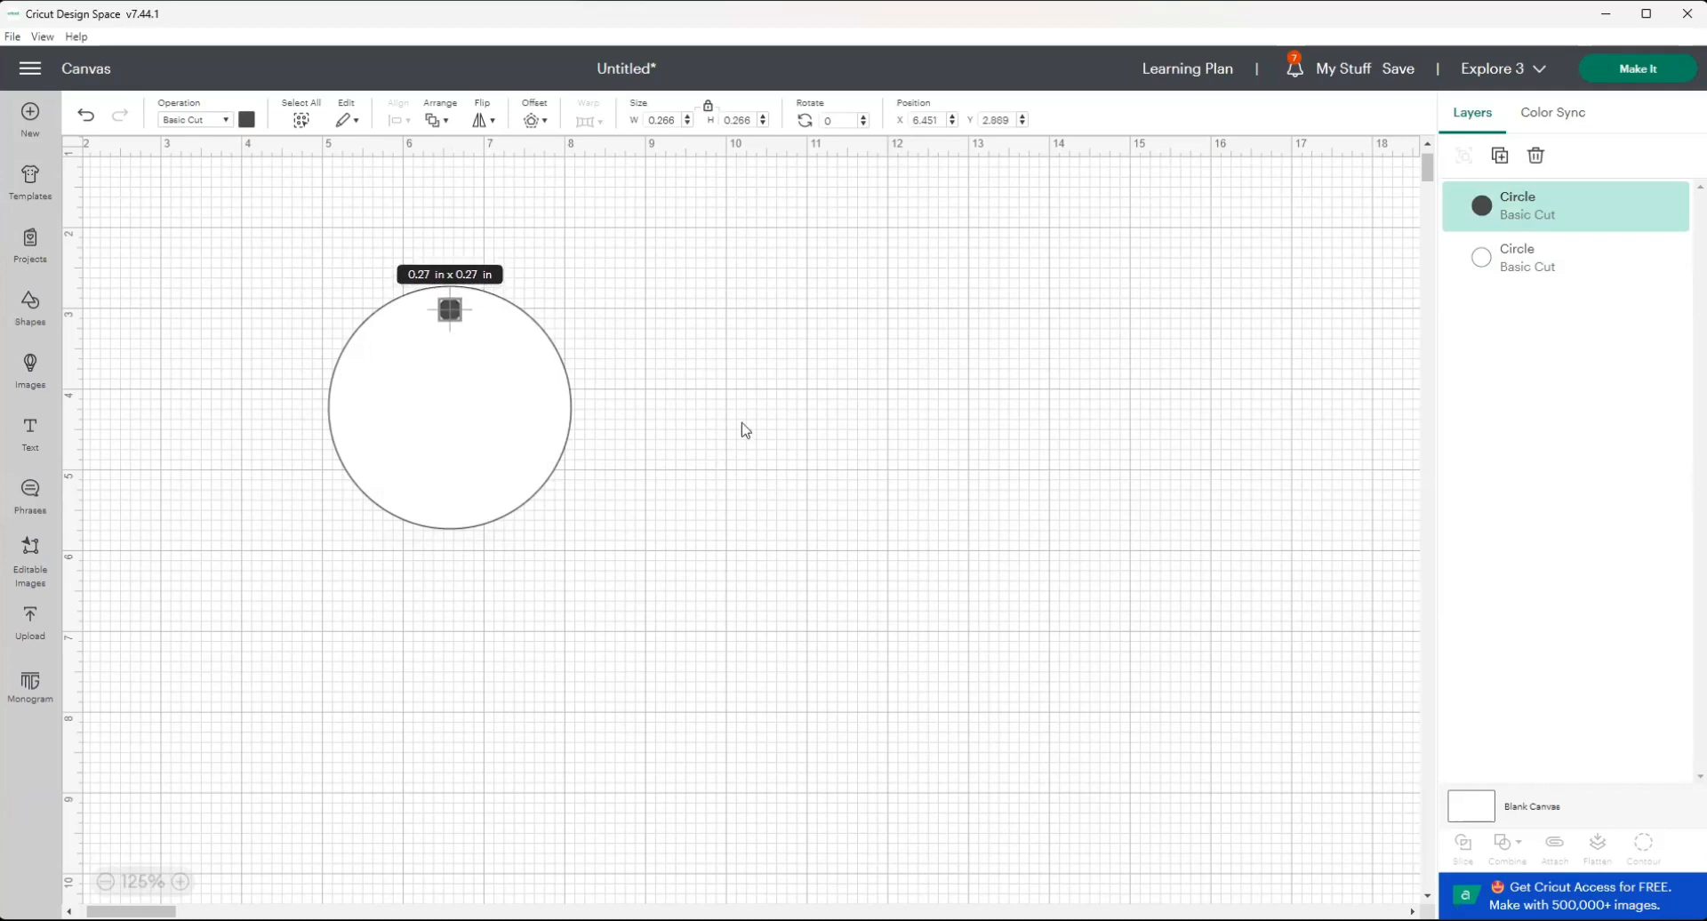
{"action": "left_click", "coordinate": [787, 445]}
Slice the small circle out of the white circle and delete both cut-out pieces to leave a tag hole.
{"action": "left_click_drag", "start_coordinate": [344, 222], "coordinate": [644, 716]}
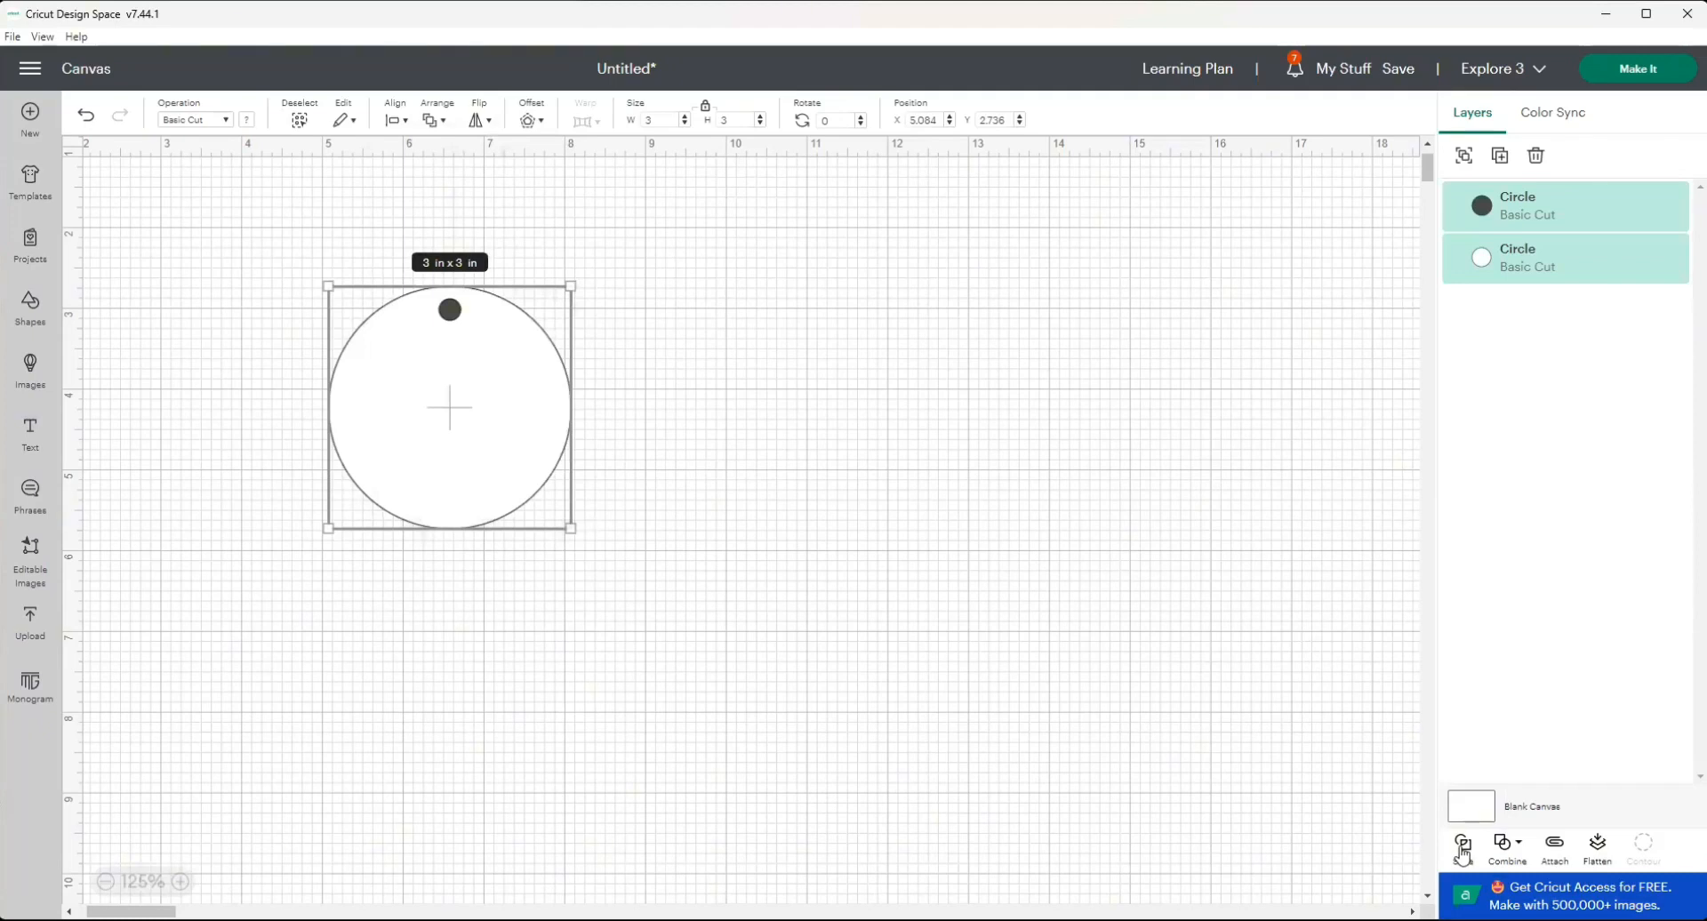
{"action": "left_click", "coordinate": [1462, 850]}
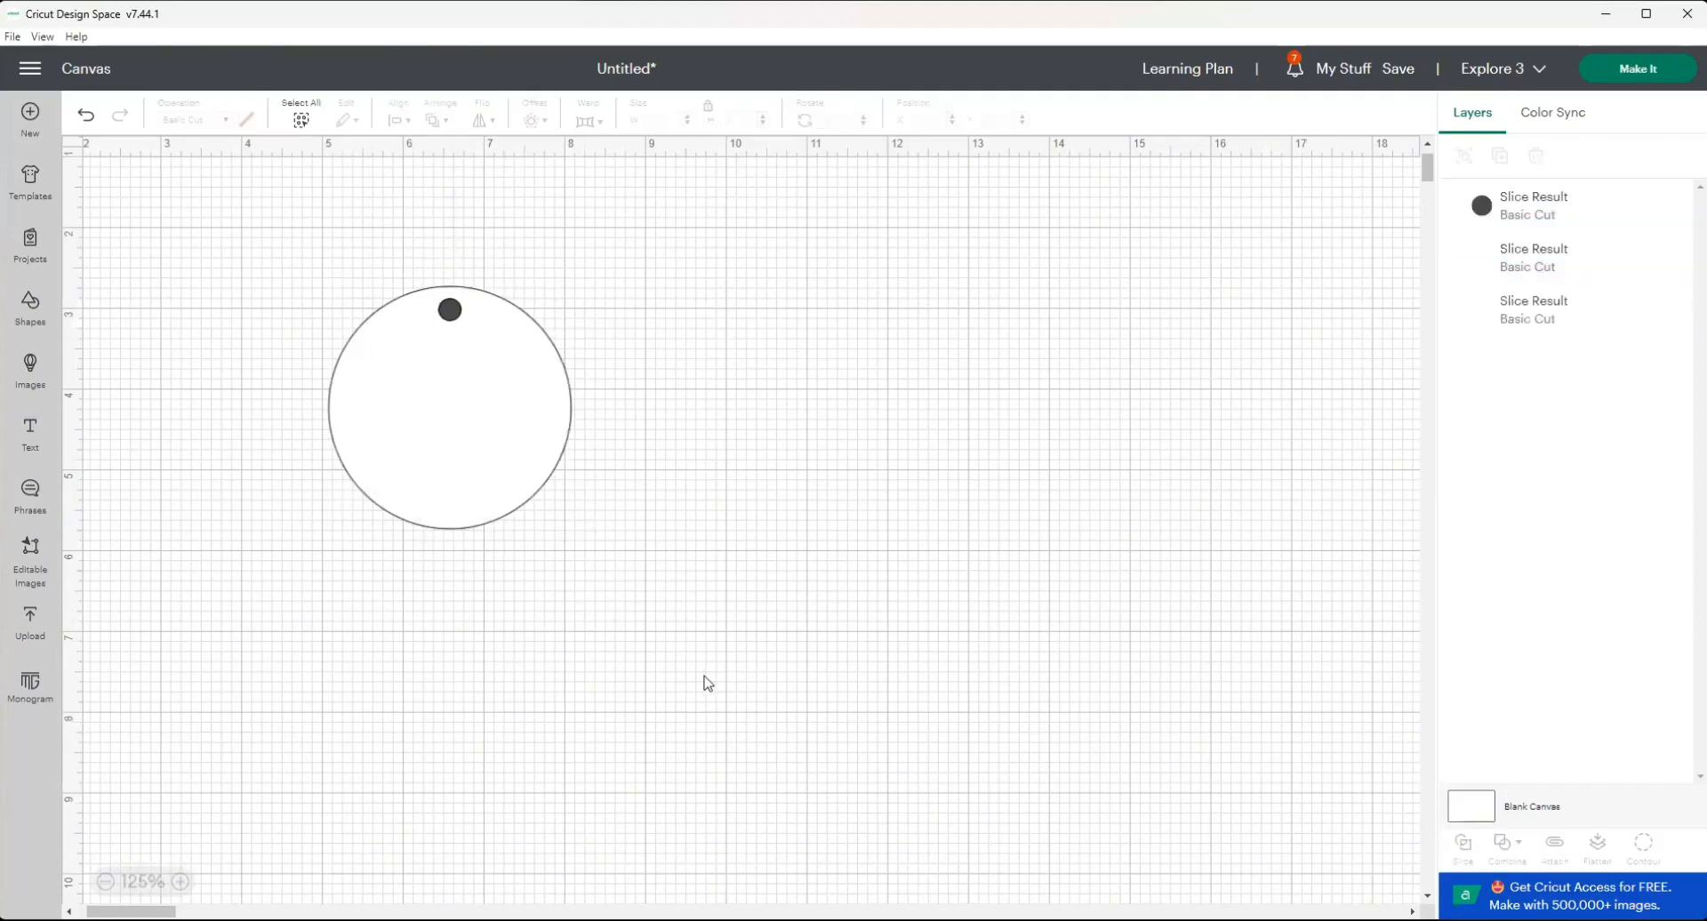
{"action": "left_click", "coordinate": [452, 313]}
{"action": "key", "text": "Delete"}
{"action": "left_click", "coordinate": [451, 313]}
{"action": "key", "text": "Delete"}
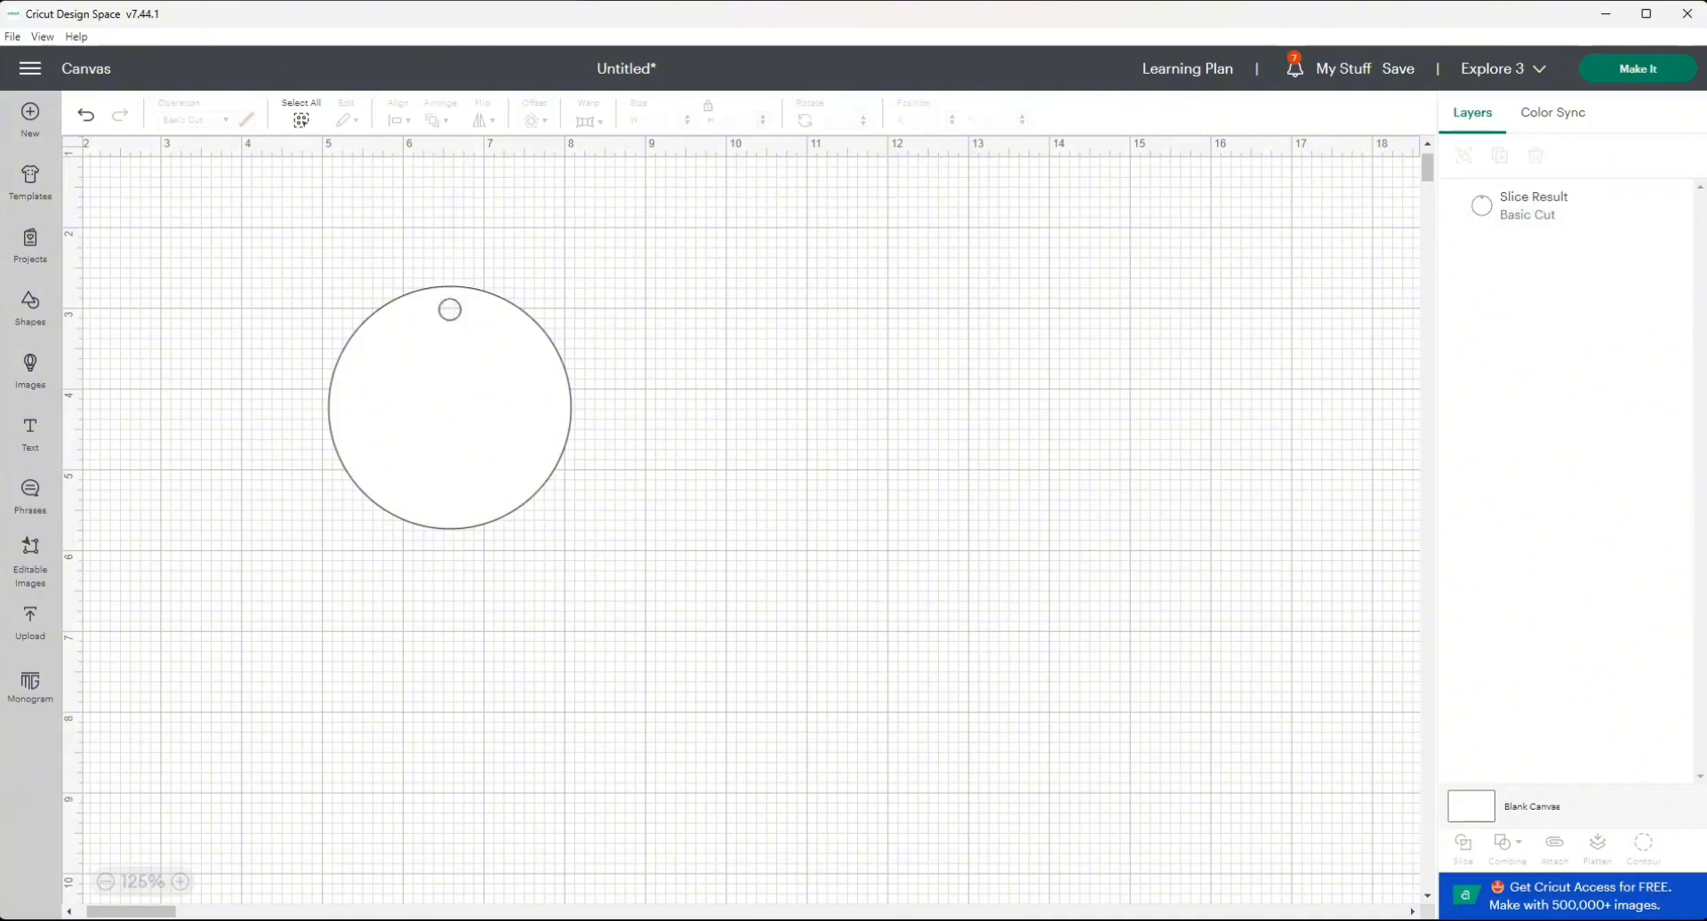
Add a text object below the circle tag and select its placeholder wording.
{"action": "left_click", "coordinate": [36, 446]}
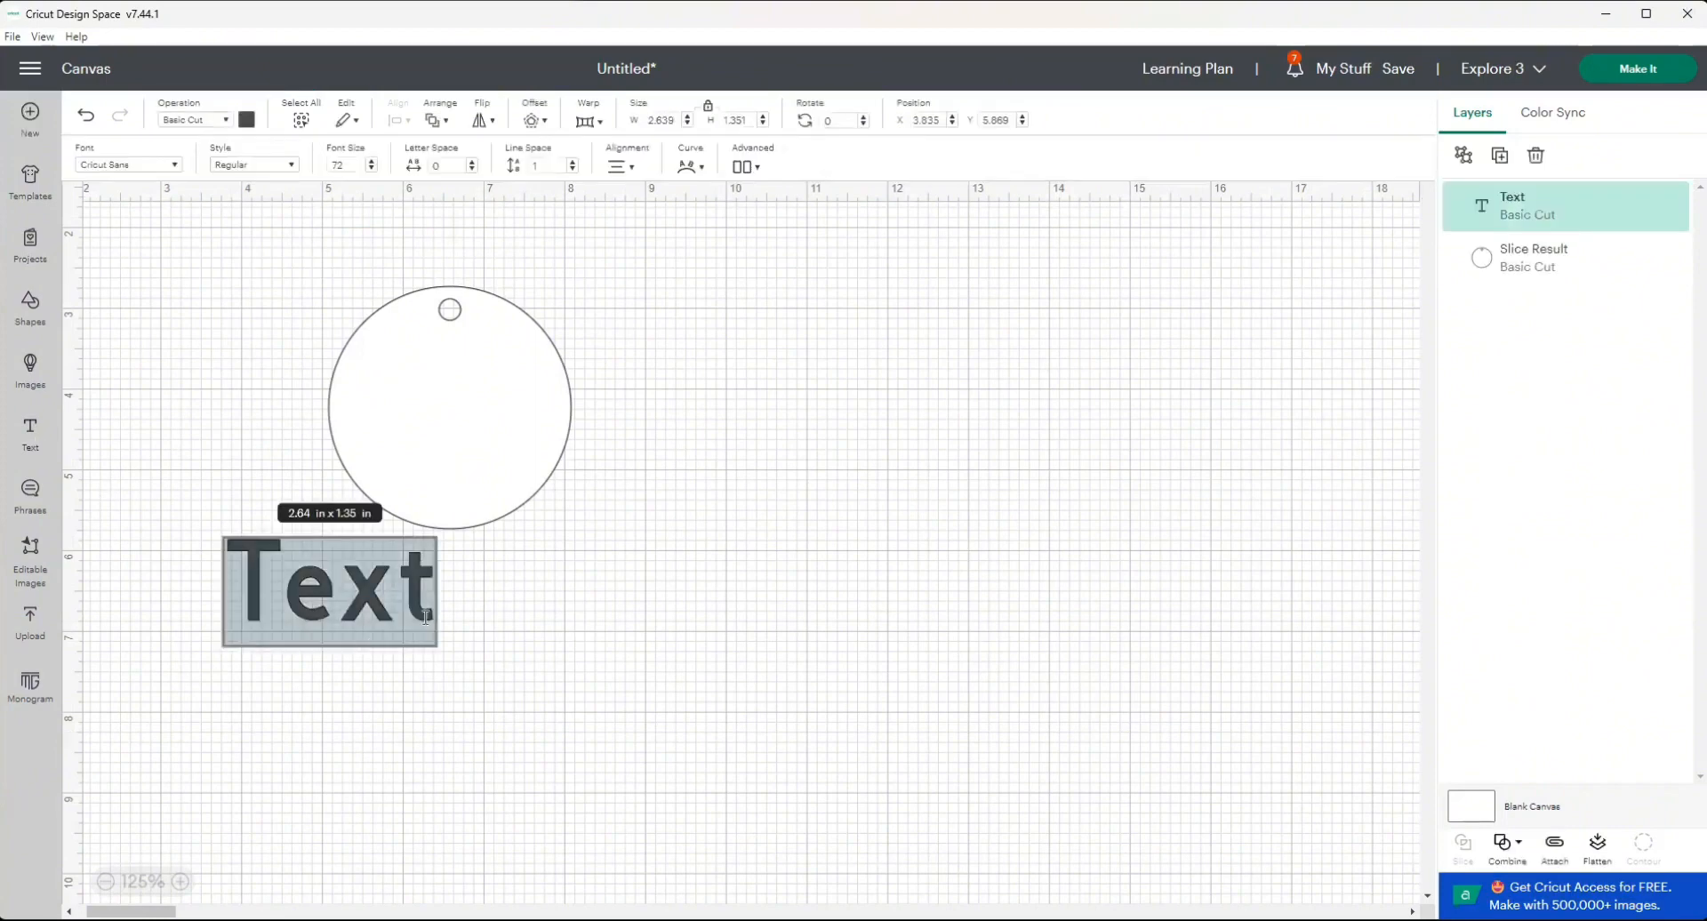
{"action": "left_click", "coordinate": [390, 600]}
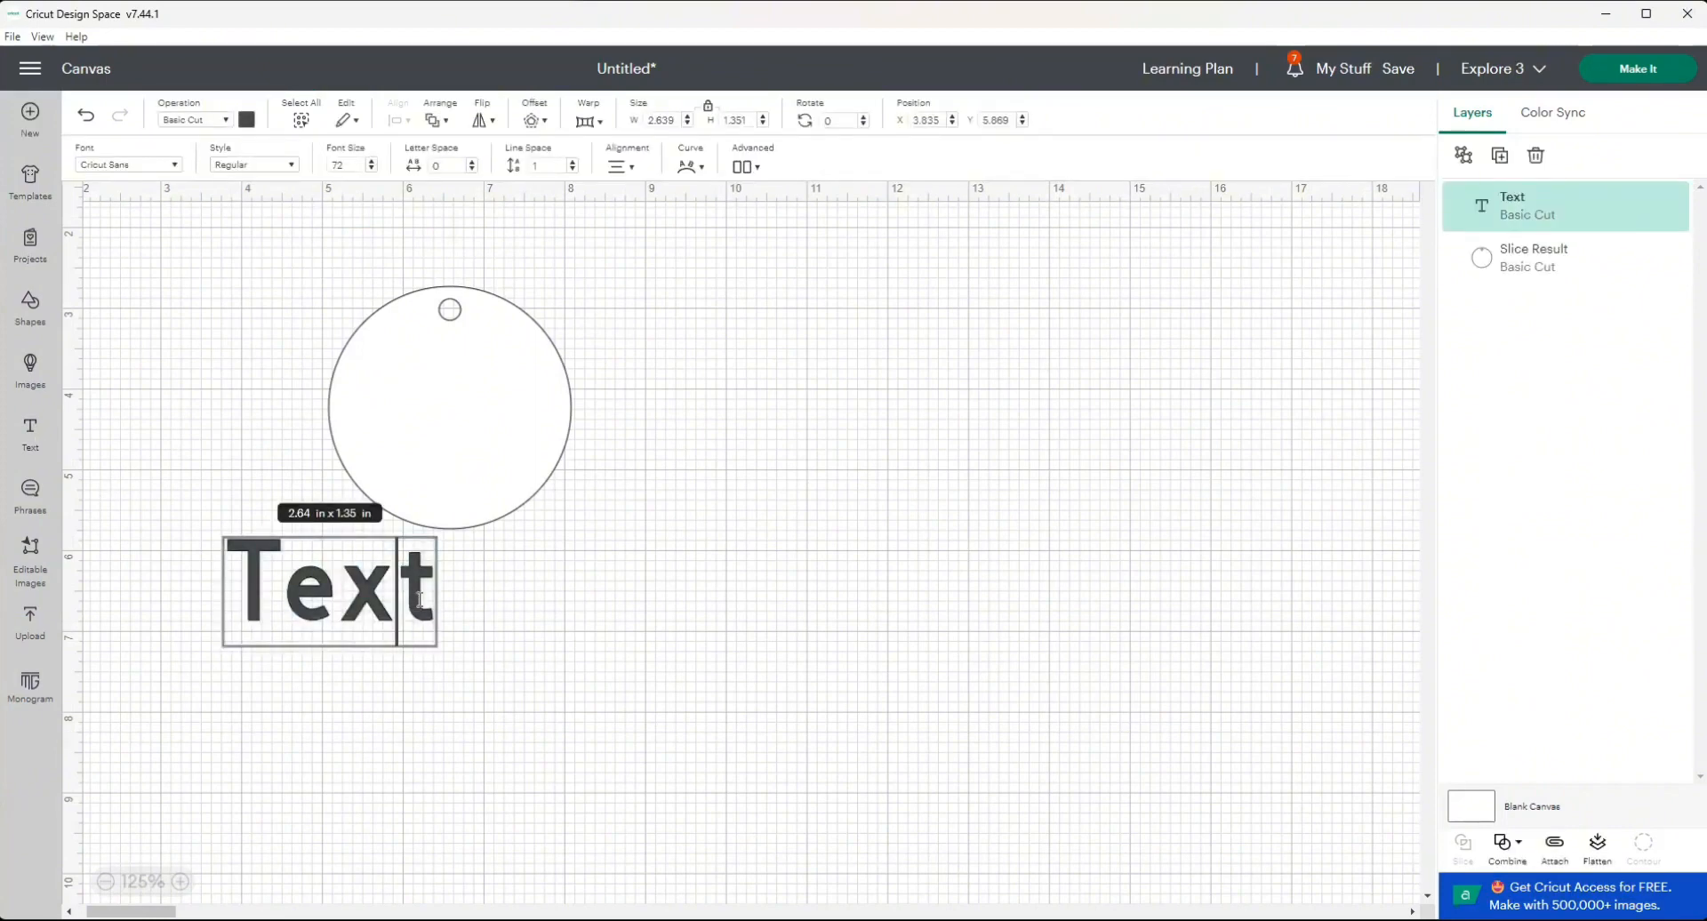
{"action": "left_click_drag", "start_coordinate": [425, 600], "coordinate": [245, 602]}
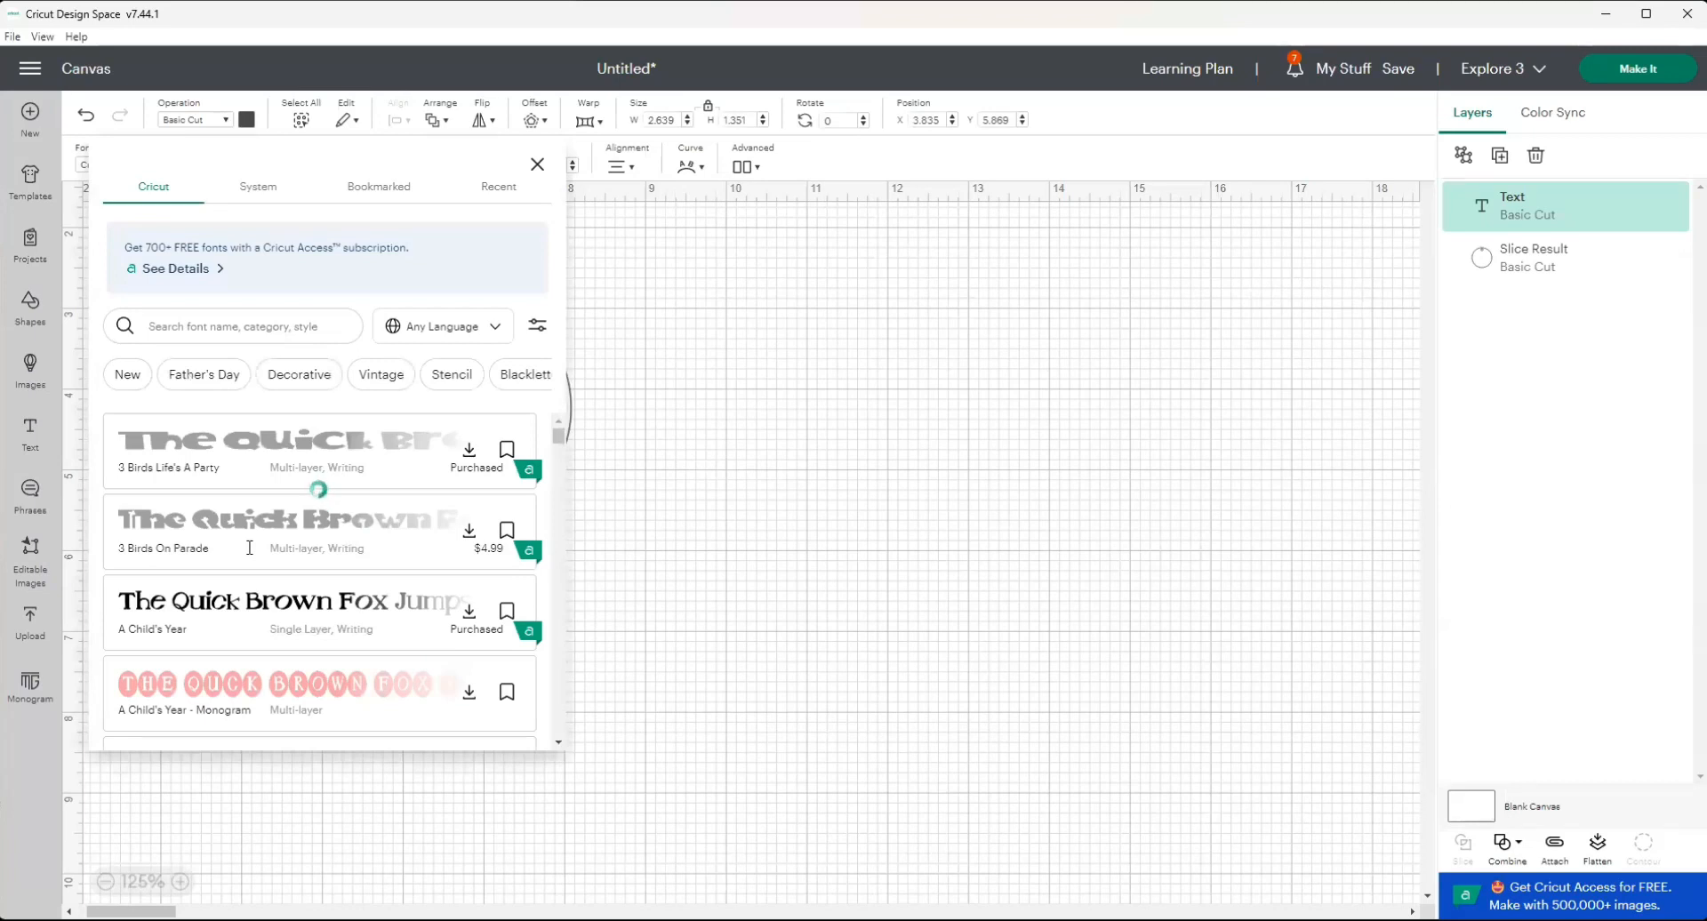
Set the text's font to the system font Baby Doll and its font size to 40.
{"action": "scroll", "coordinate": [250, 548], "scroll_direction": "down", "scroll_amount": 3}
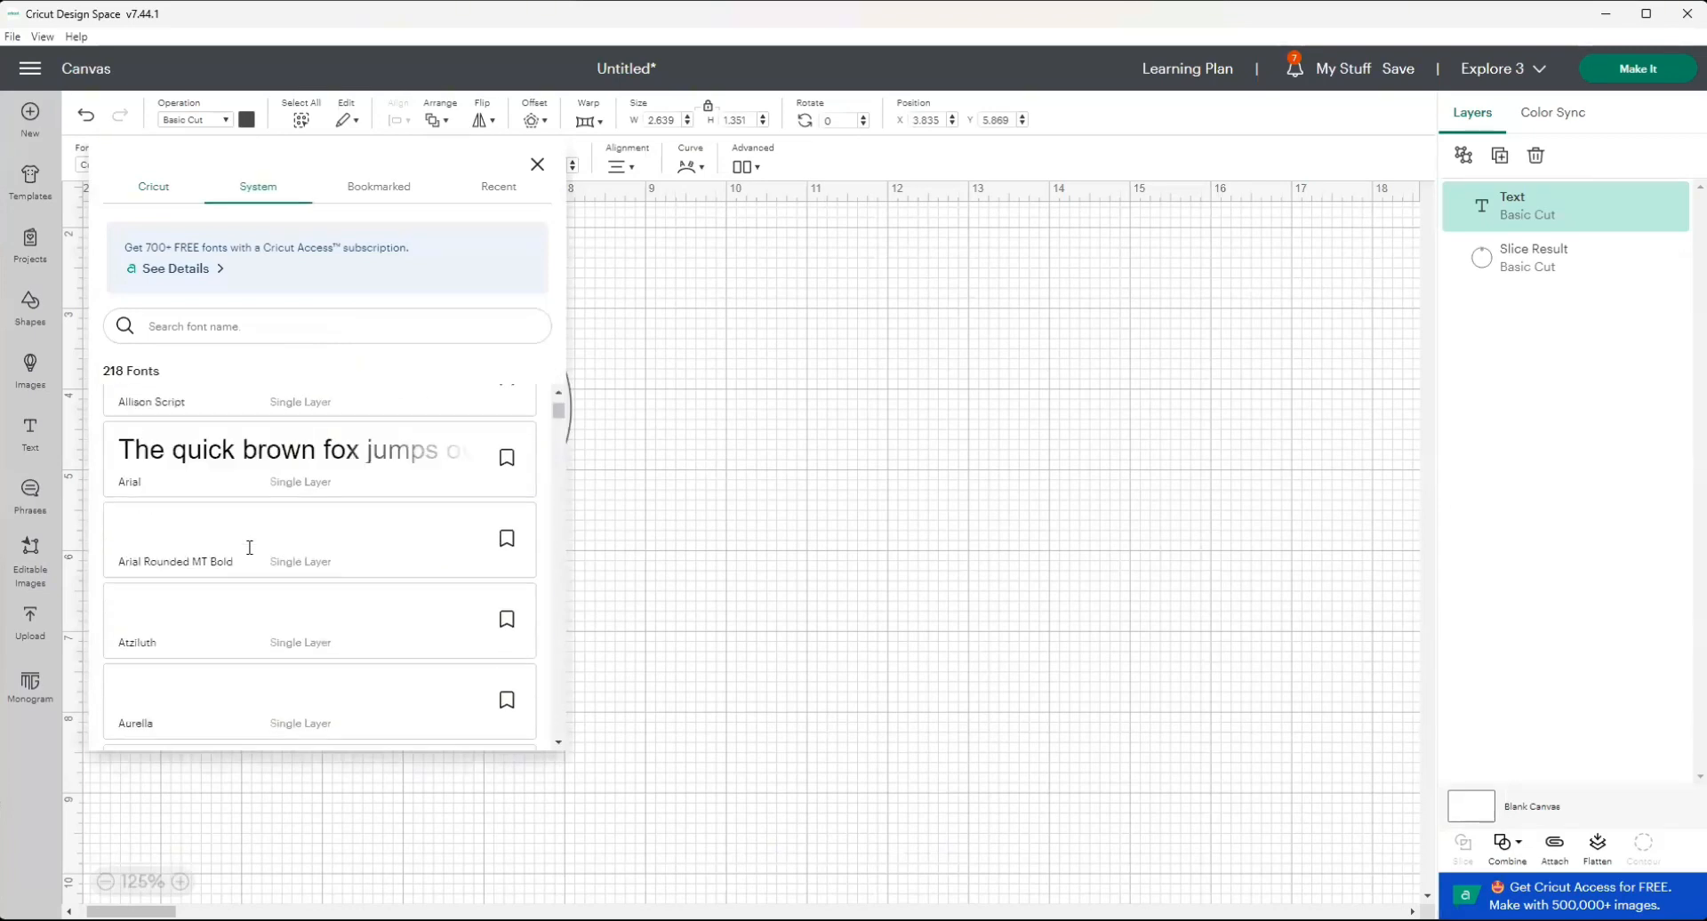
{"action": "scroll", "coordinate": [249, 548], "scroll_direction": "down", "scroll_amount": 3}
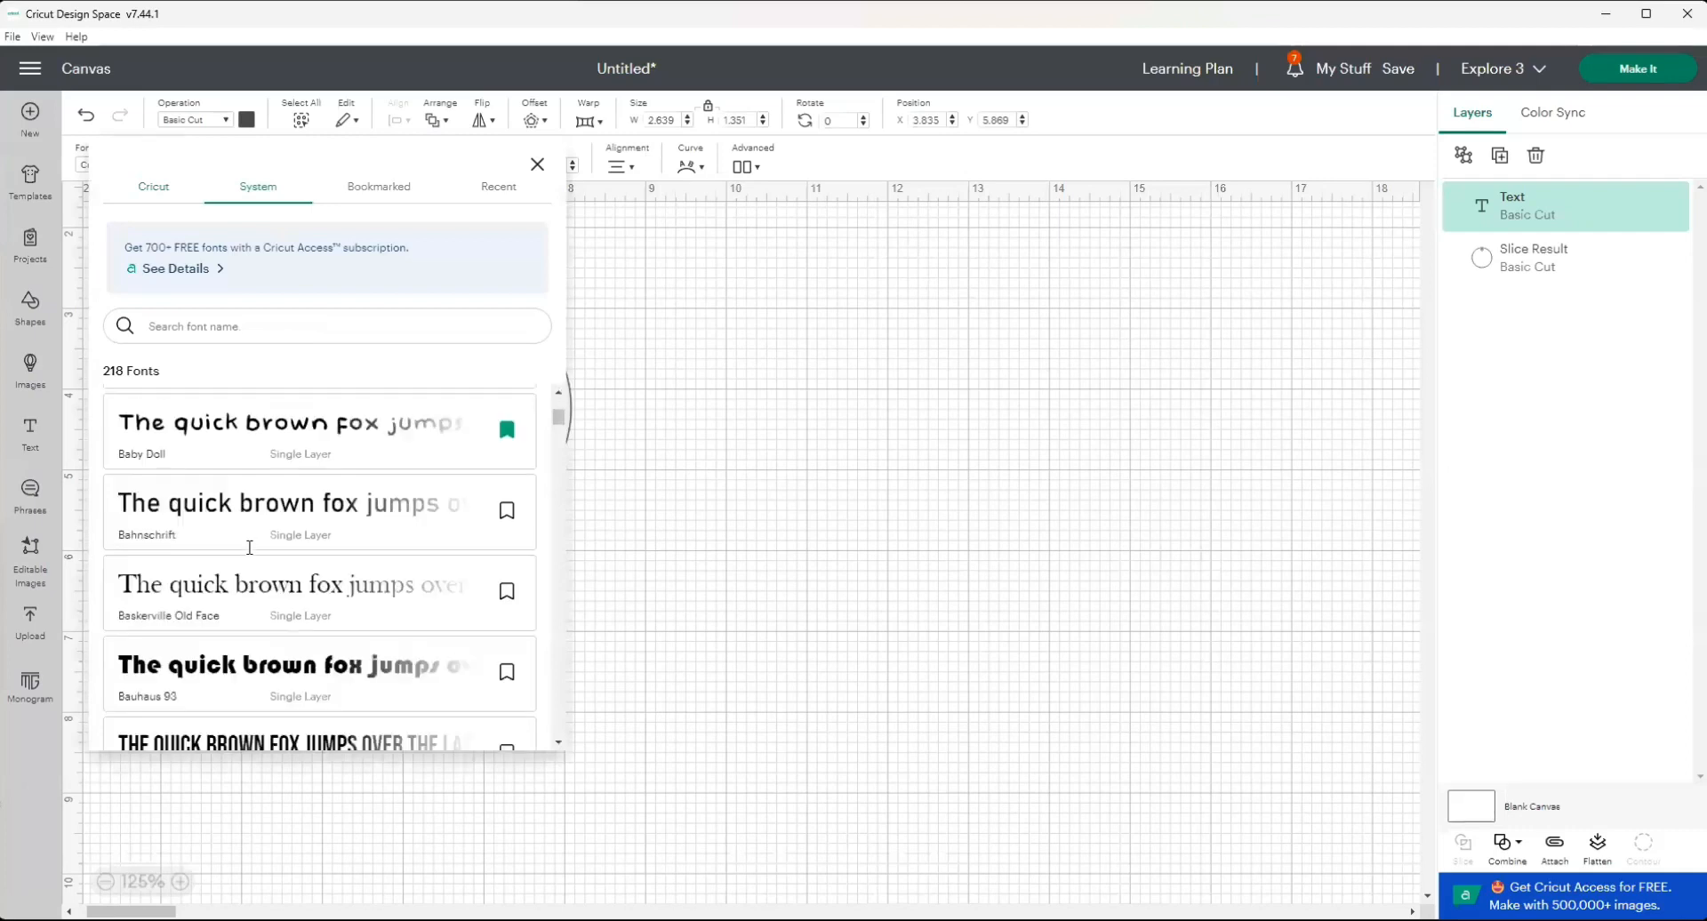
{"action": "left_click", "coordinate": [267, 432]}
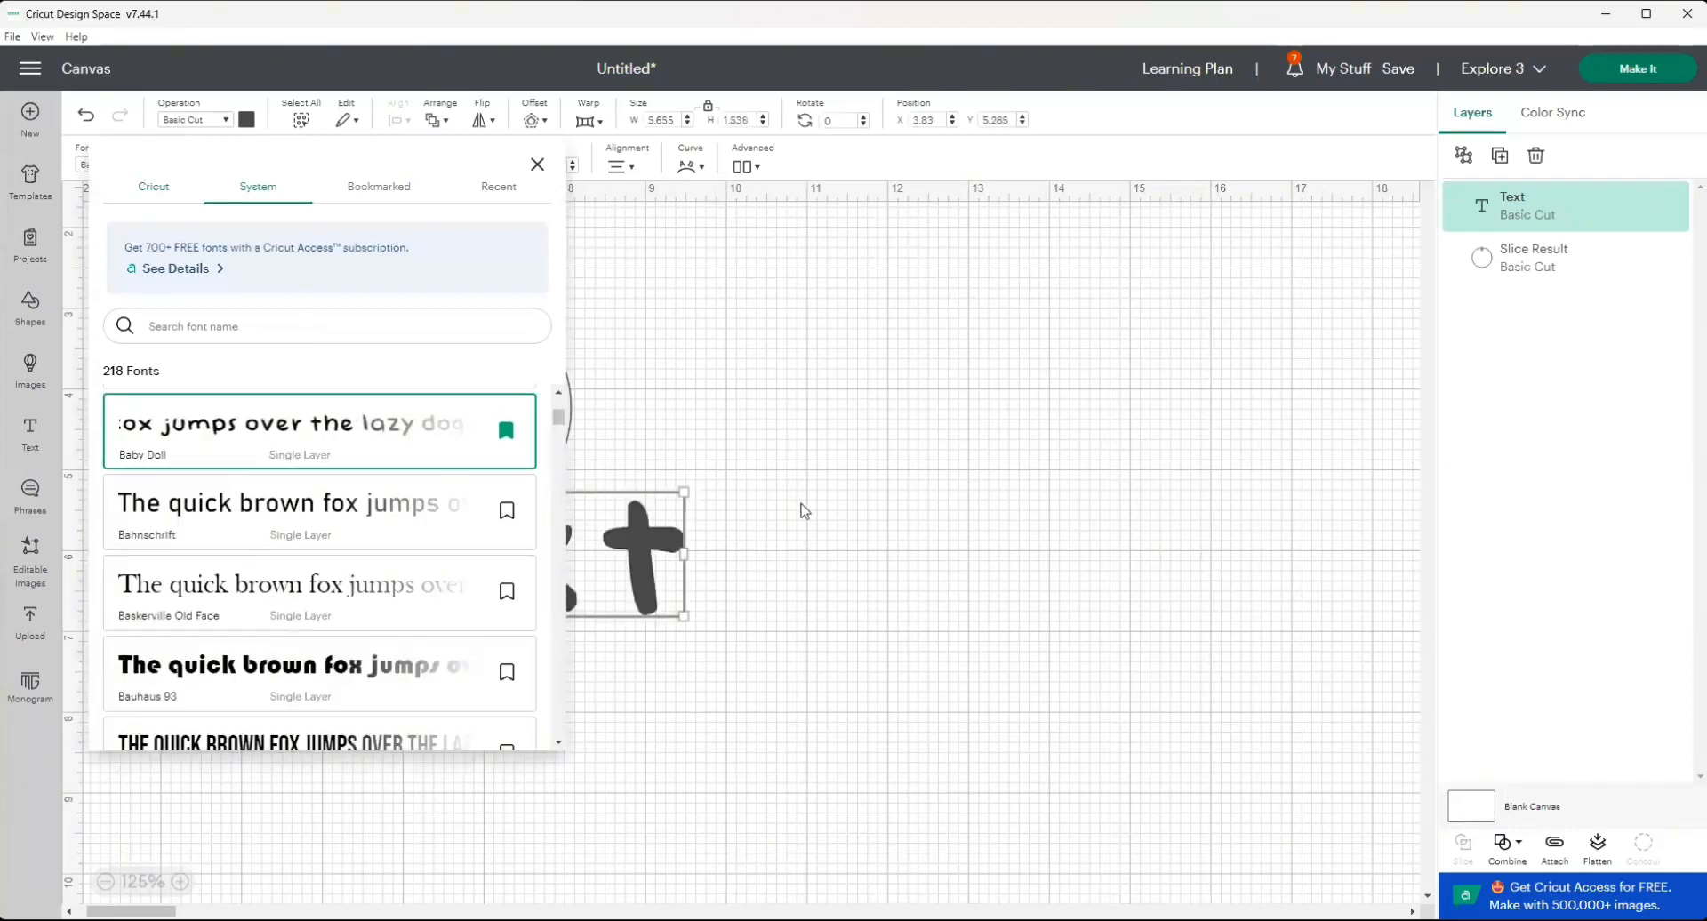
{"action": "left_click", "coordinate": [633, 555]}
{"action": "left_click", "coordinate": [632, 556]}
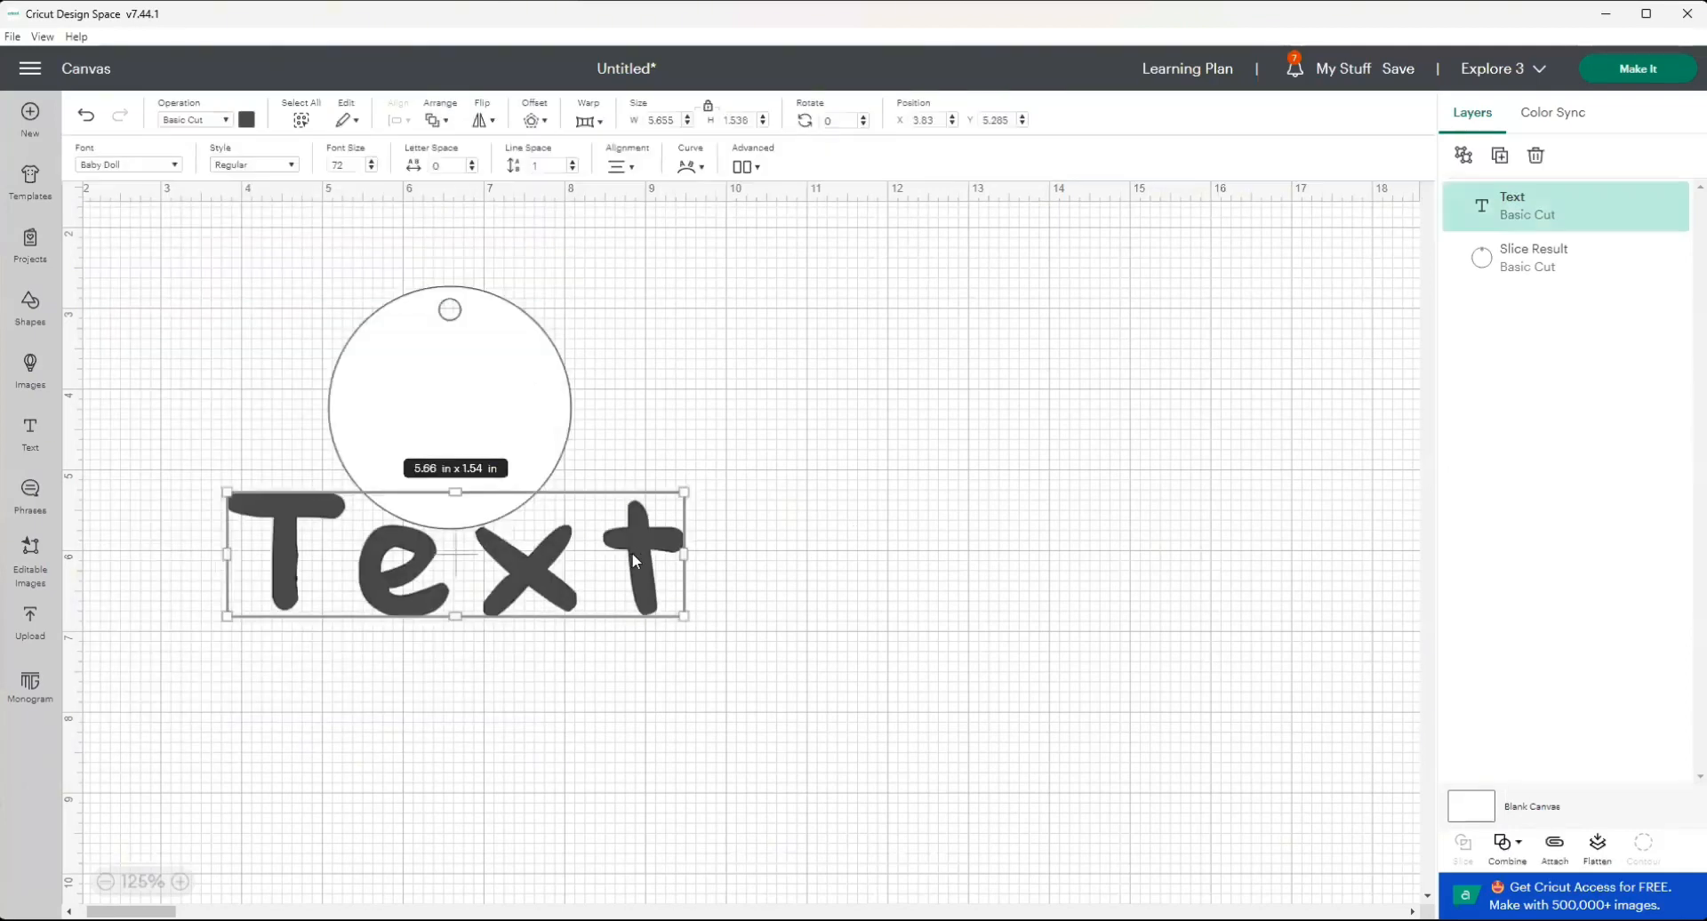
{"action": "double_click", "coordinate": [633, 554]}
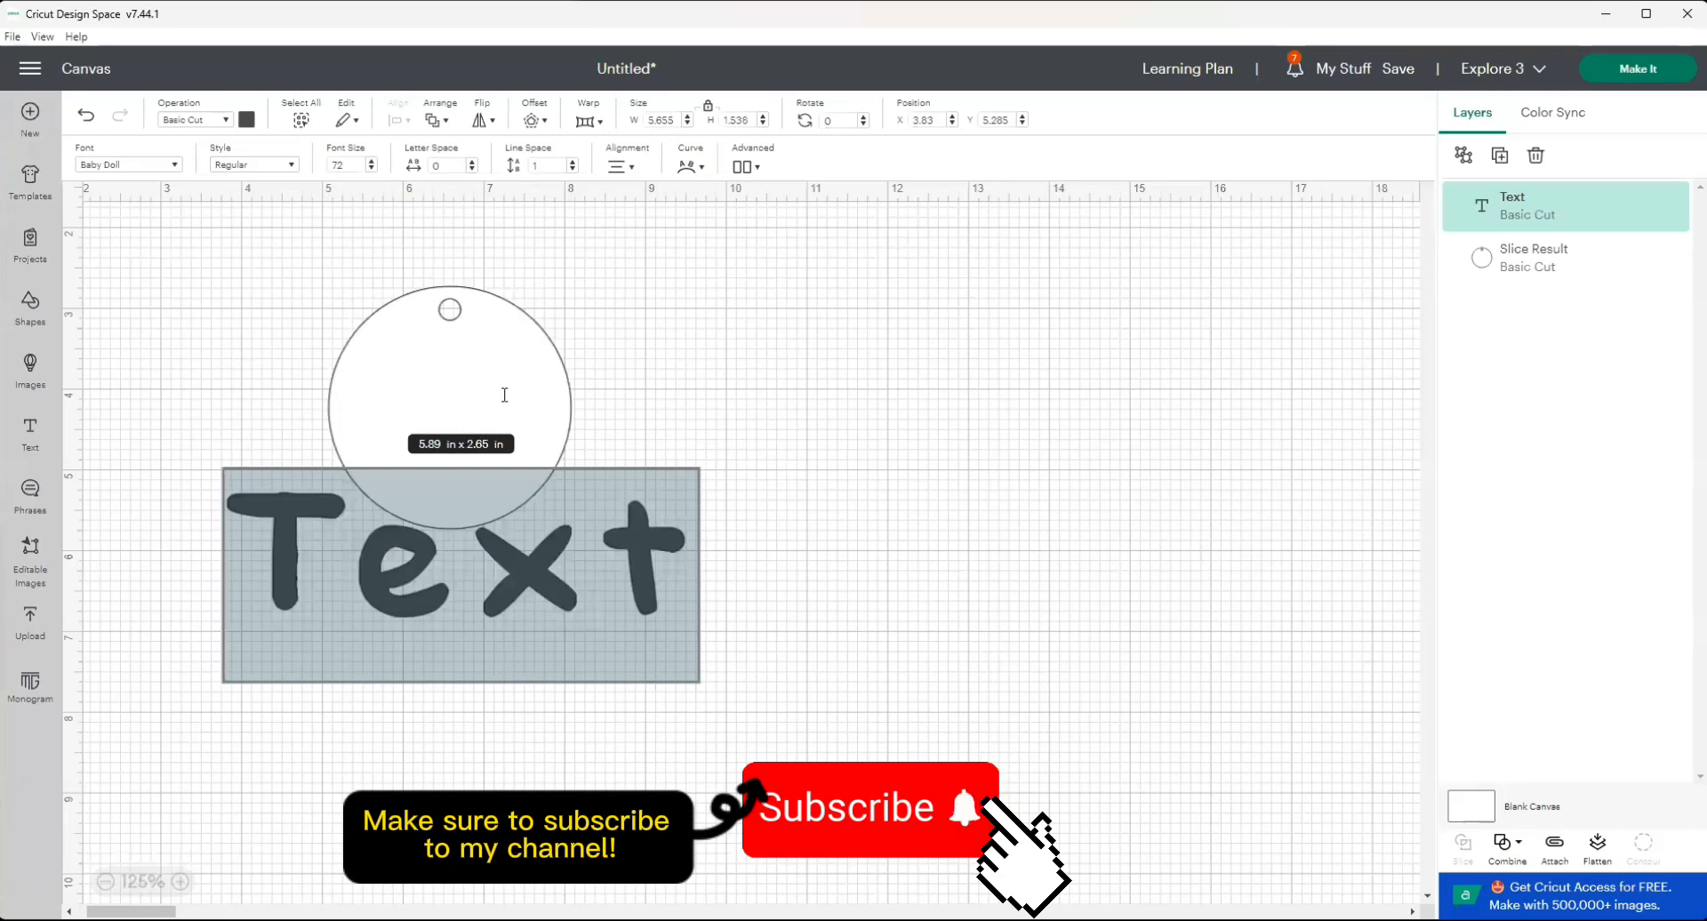
{"action": "left_click", "coordinate": [504, 395]}
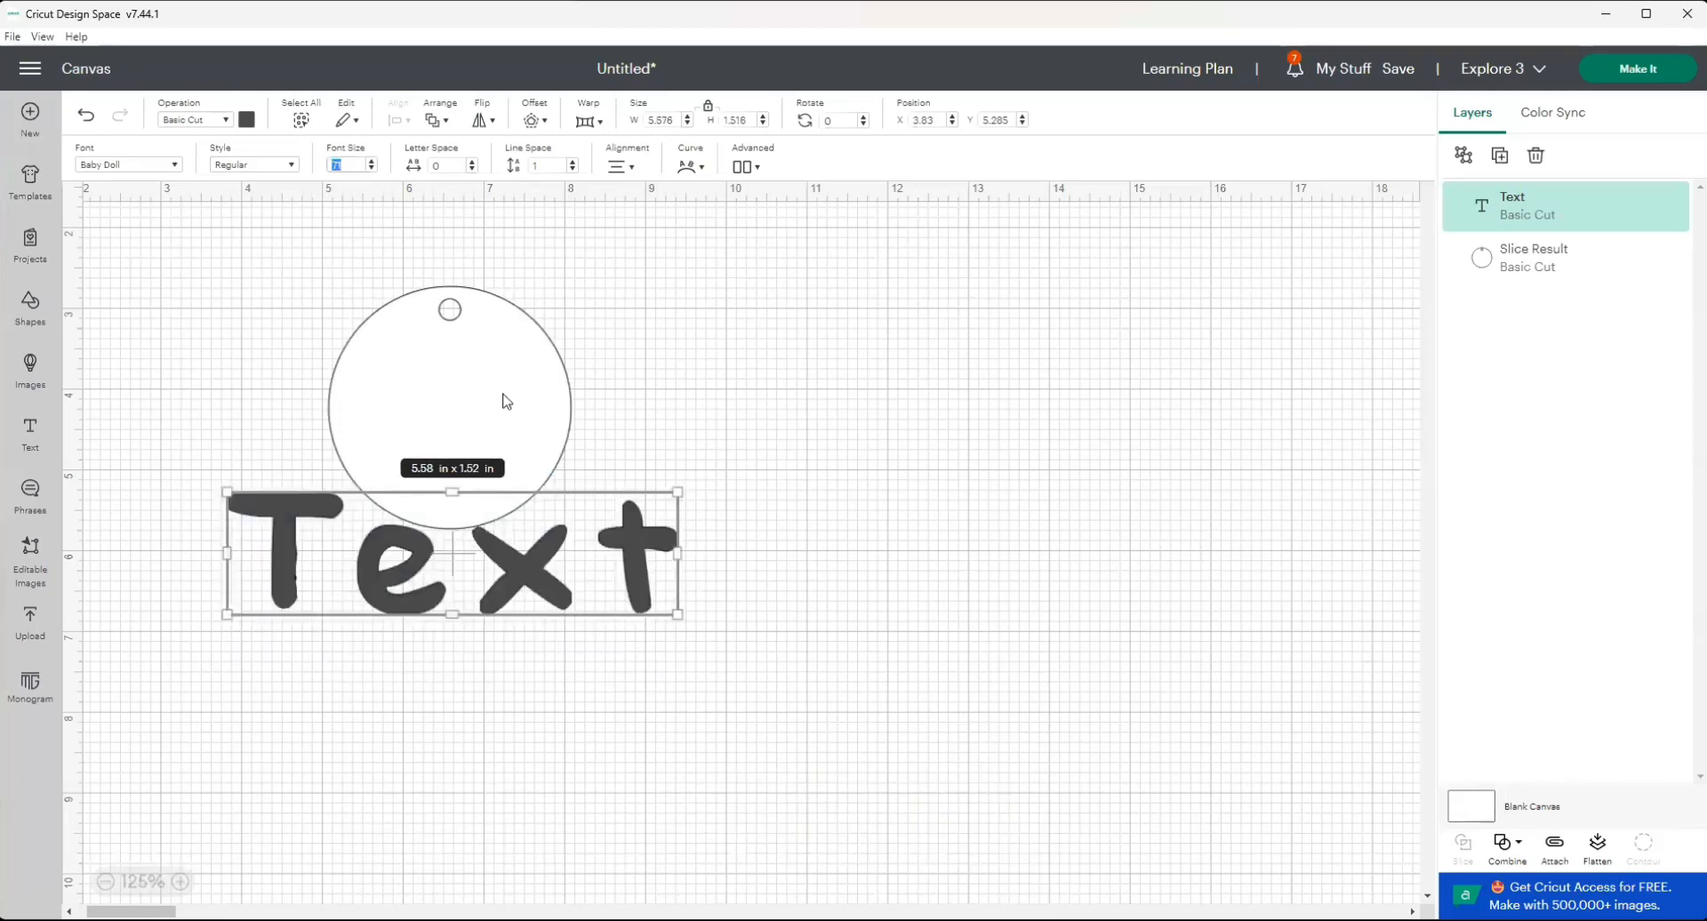
{"action": "type", "text": "0"}
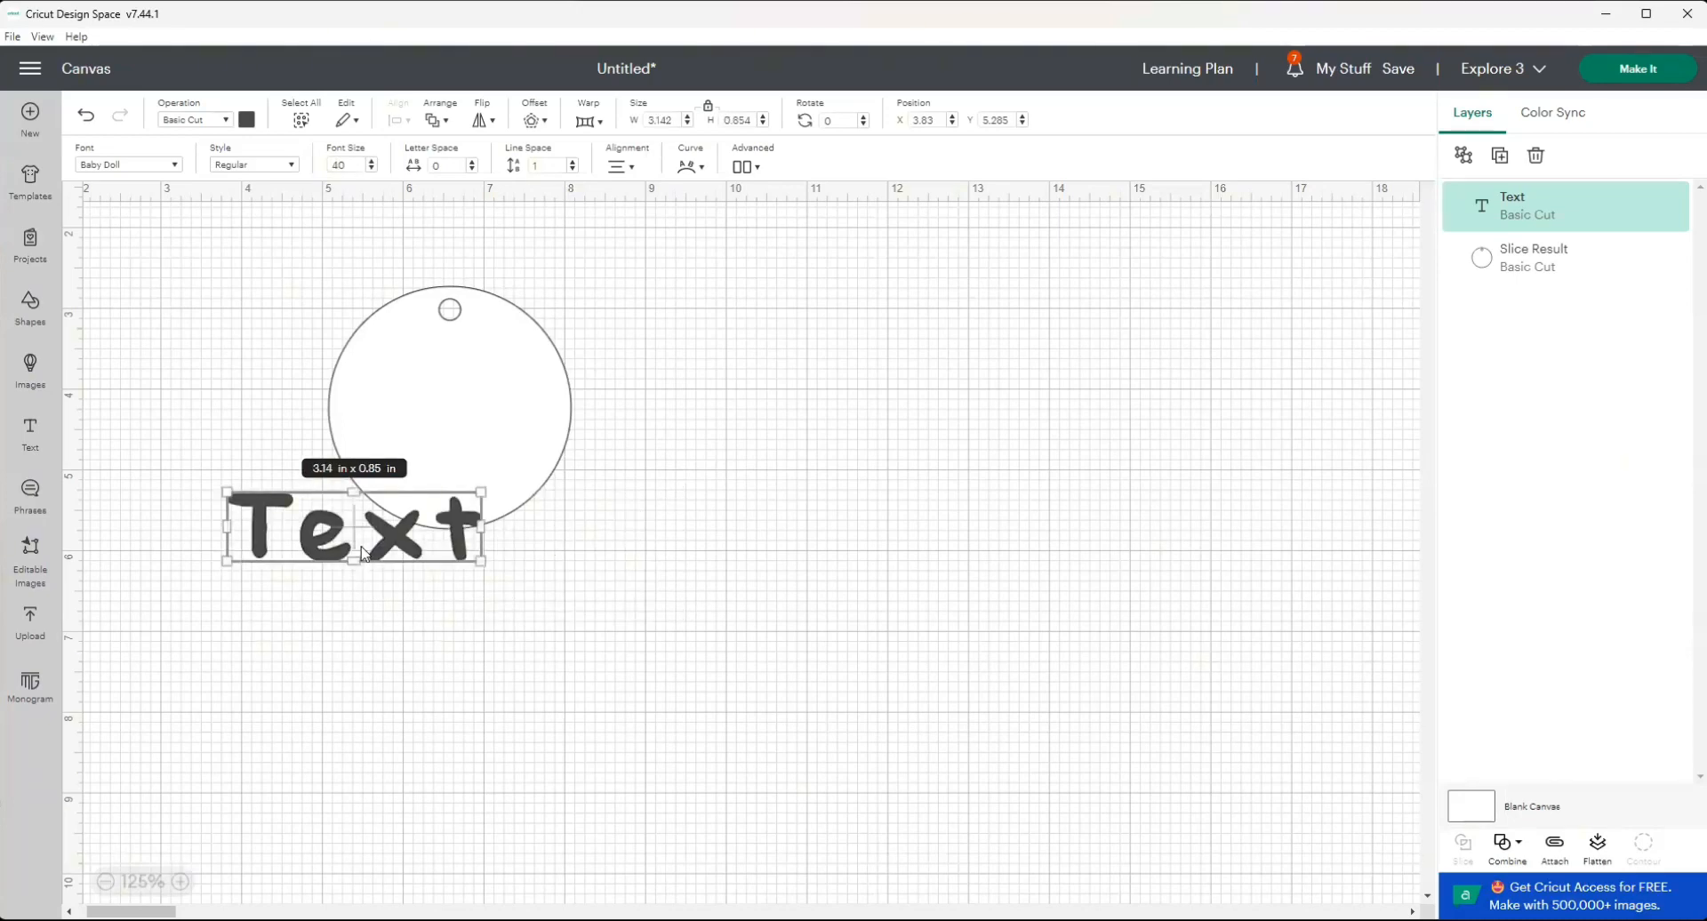
Replace the placeholder with "Thank you so much for celebrating my birthday wit me!", broken into three lines after "much" and "my".
{"action": "double_click", "coordinate": [354, 539]}
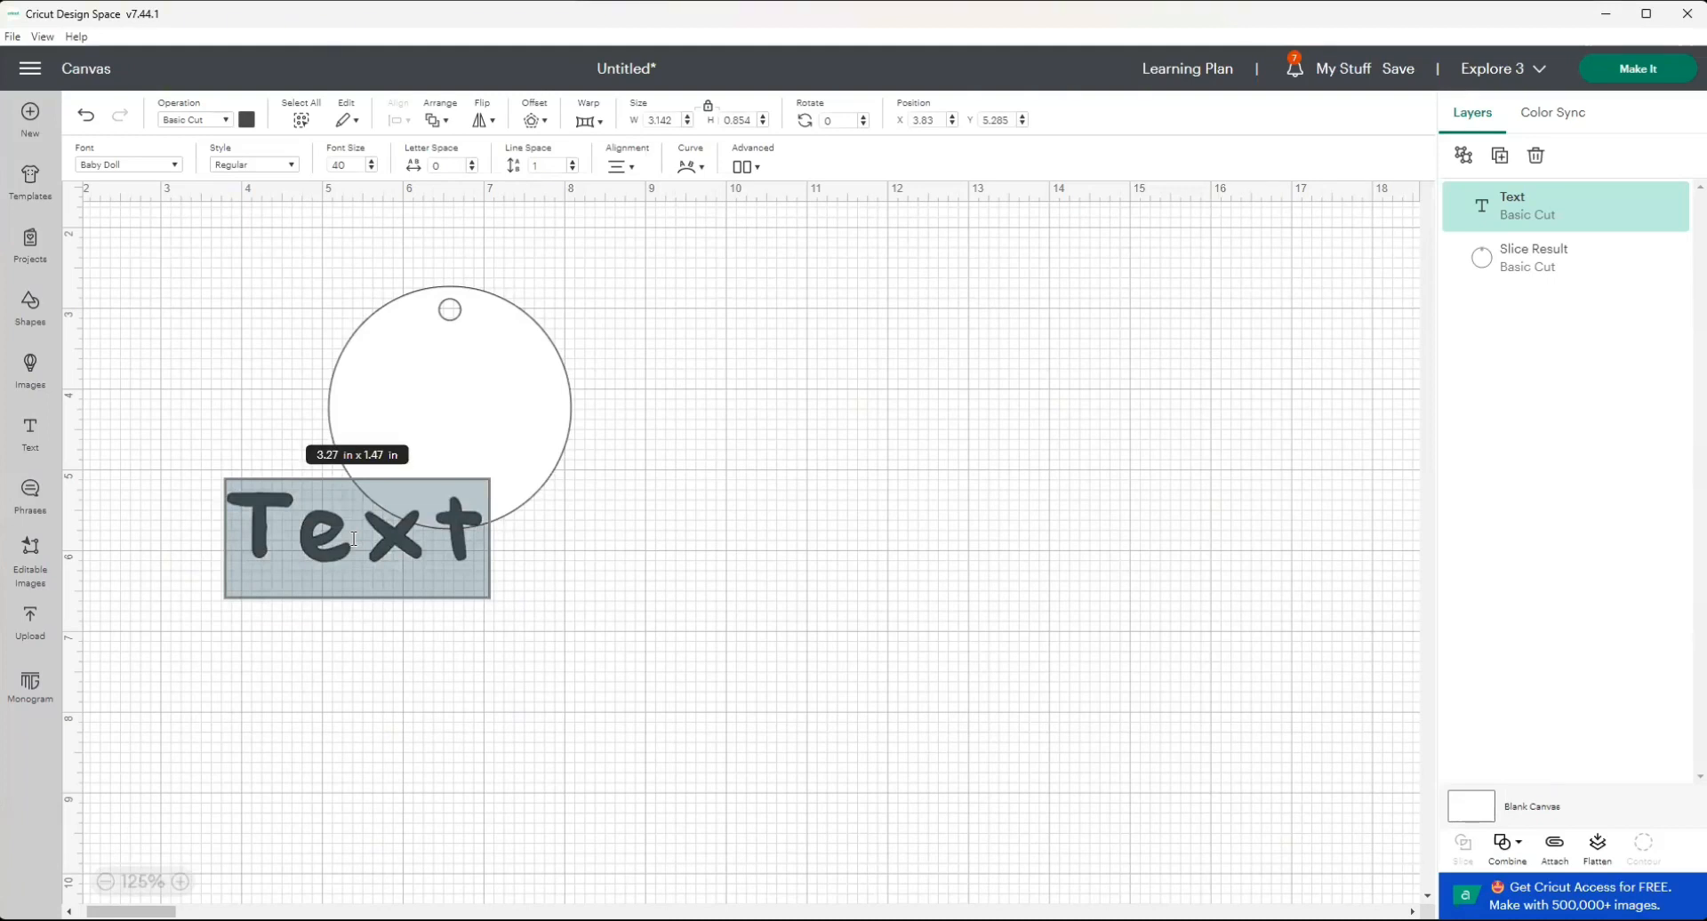
{"action": "type", "text": "Thank you so much for"}
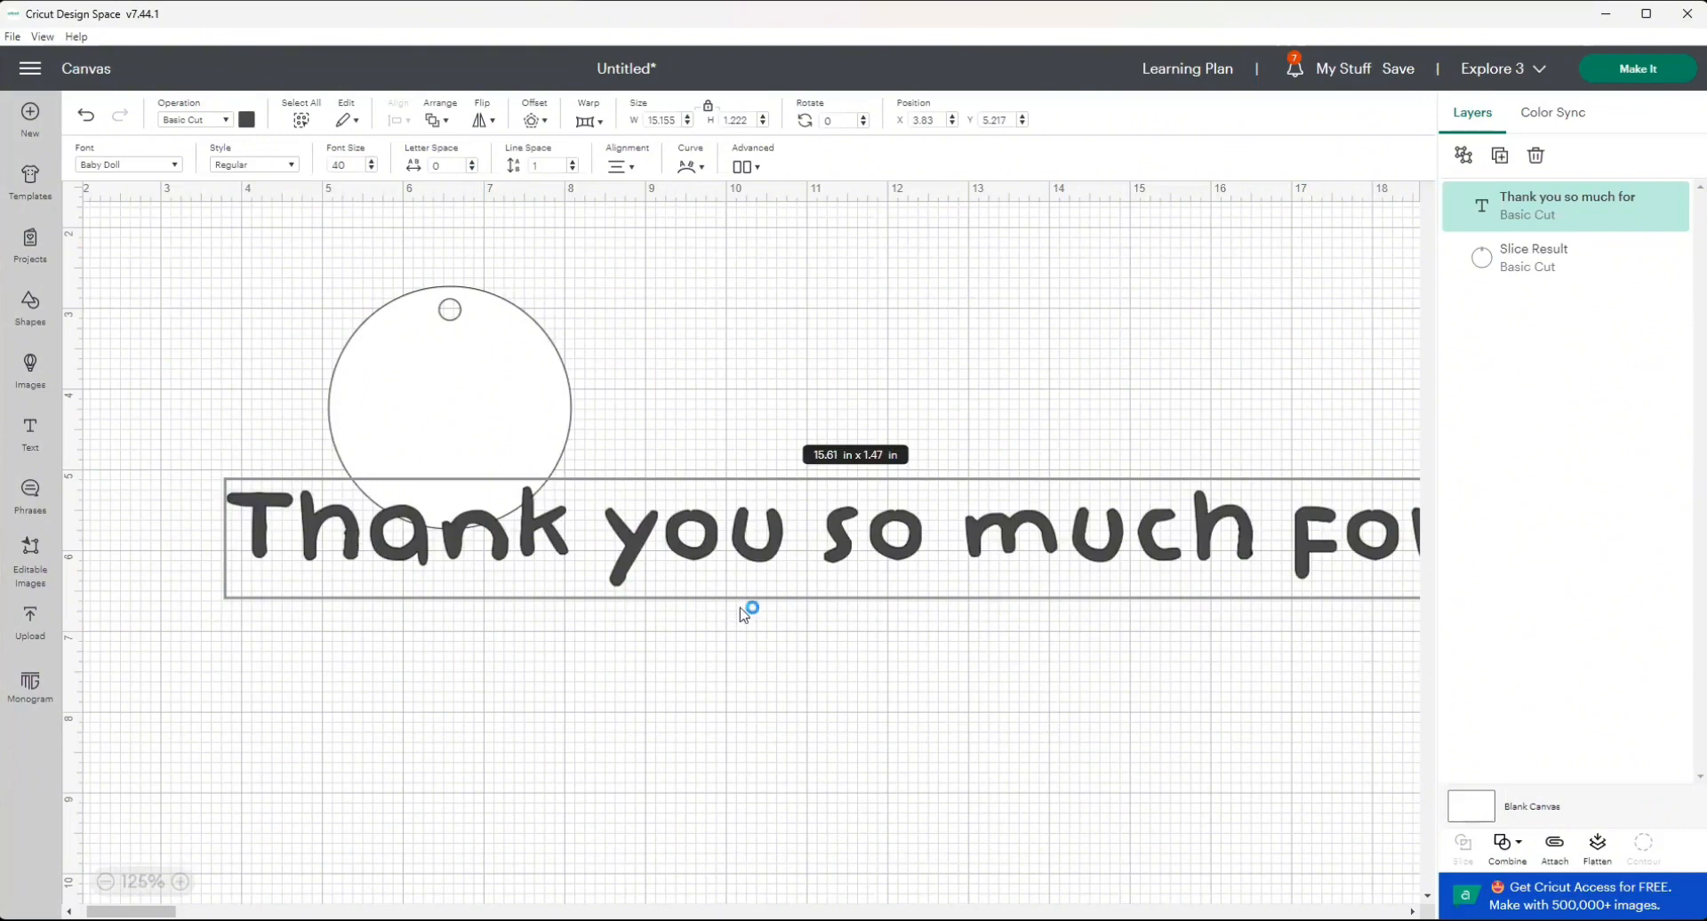
{"action": "left_click", "coordinate": [1292, 534]}
{"action": "key", "text": "Return"}
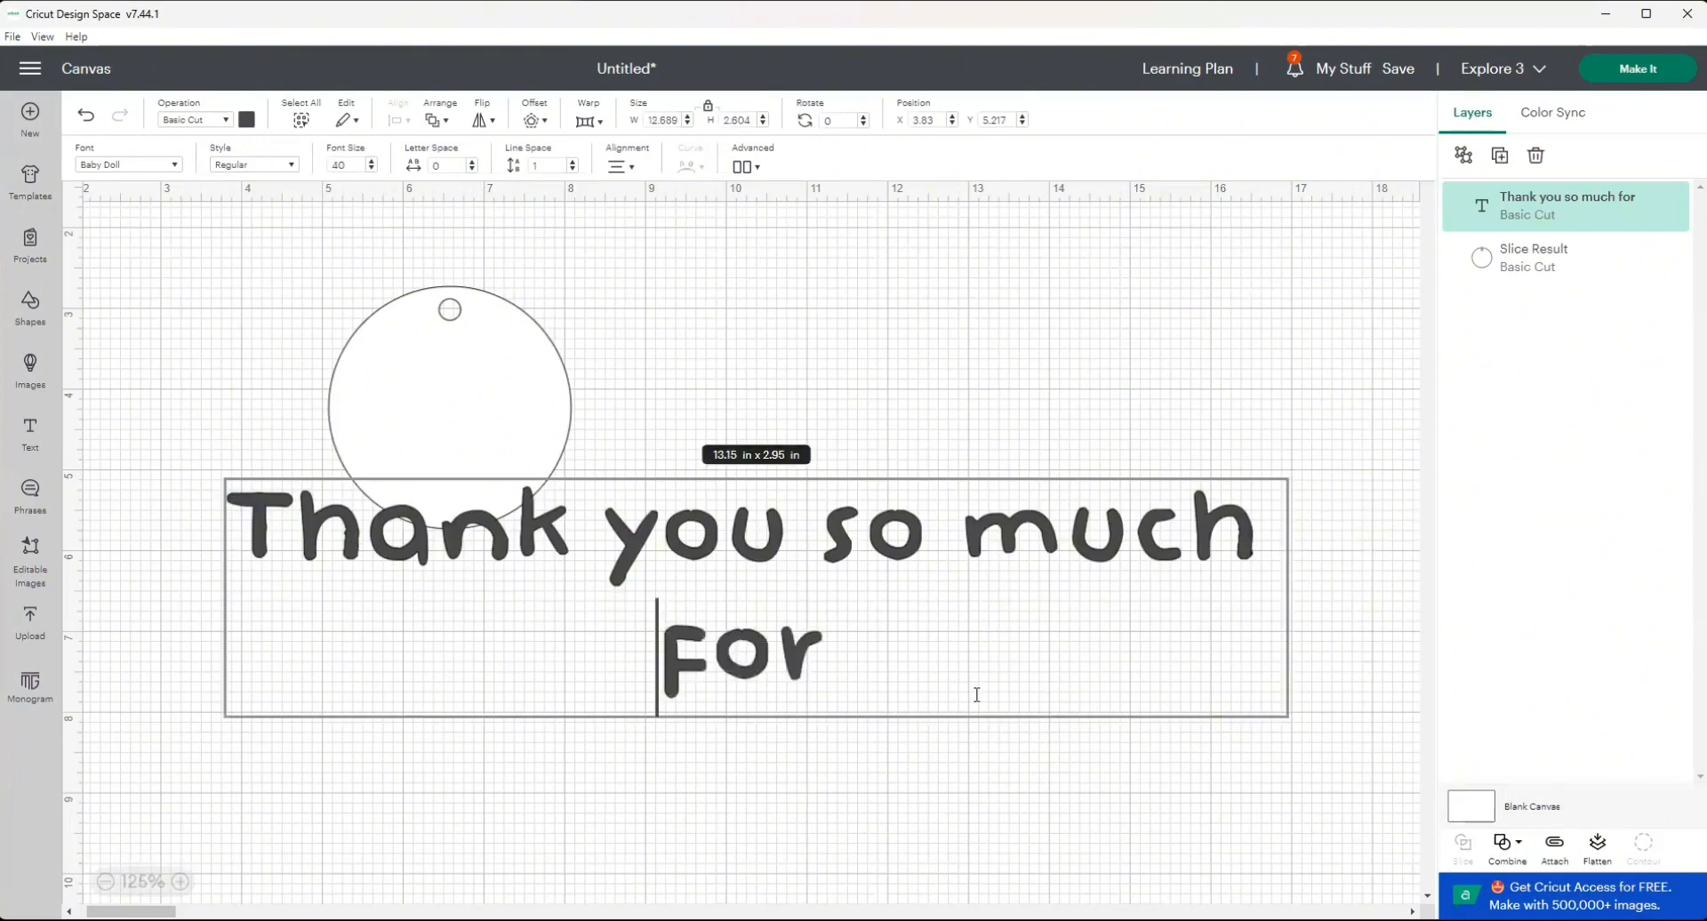
{"action": "left_click", "coordinate": [990, 665]}
{"action": "type", "text": "celebrating"}
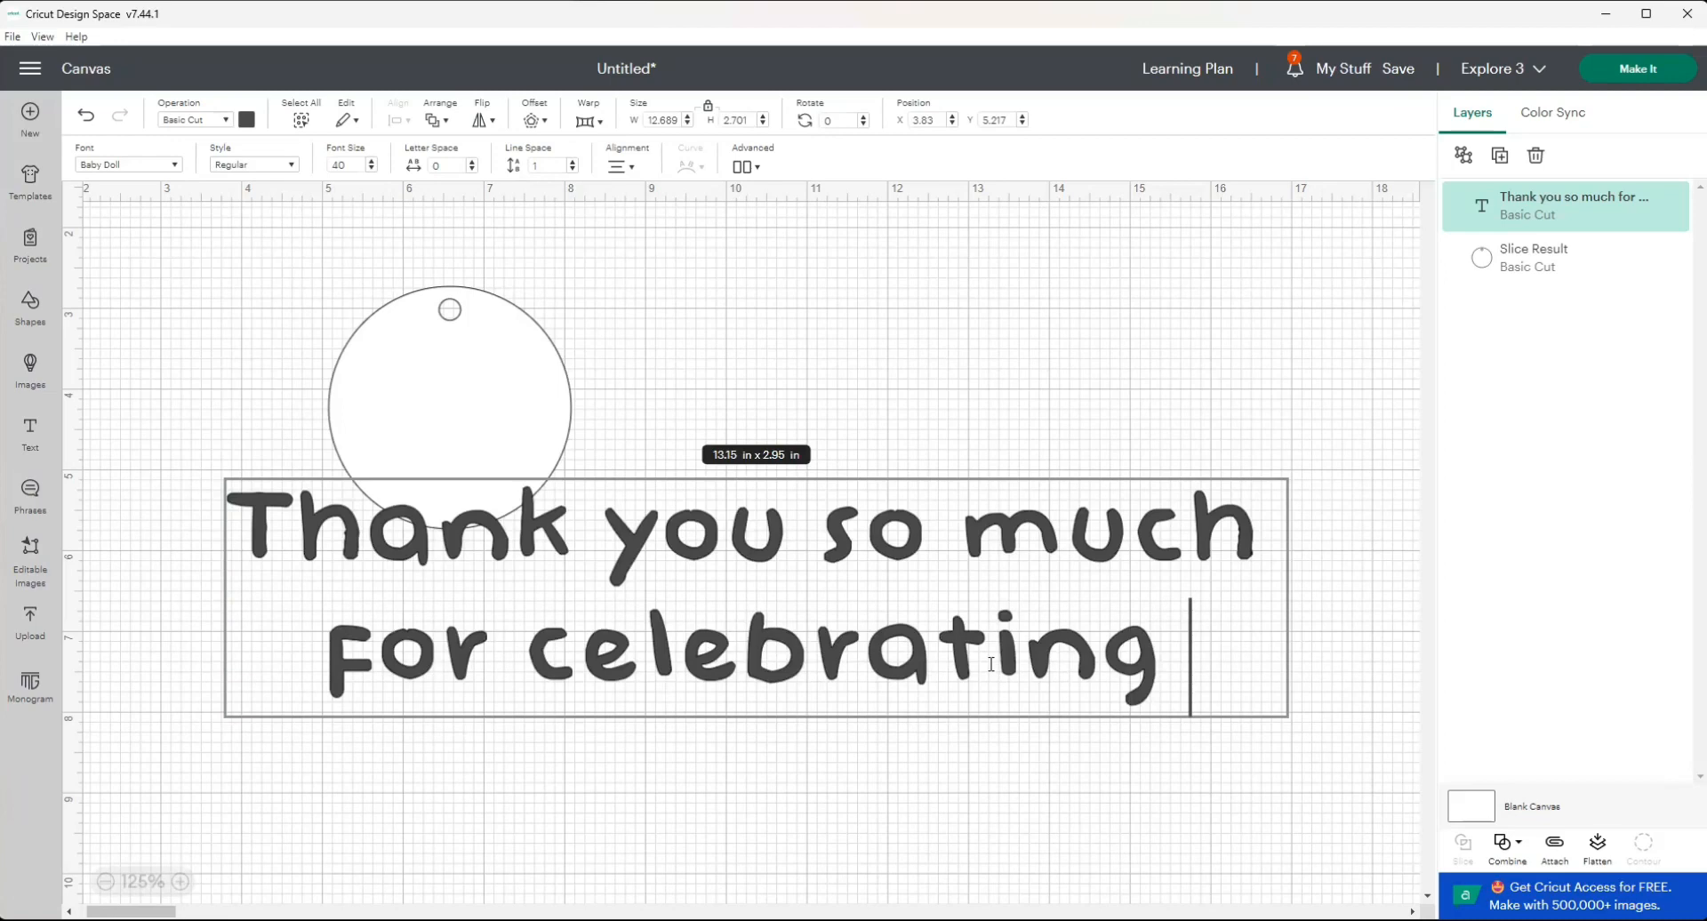
{"action": "type", "text": "my birthday wit me!"}
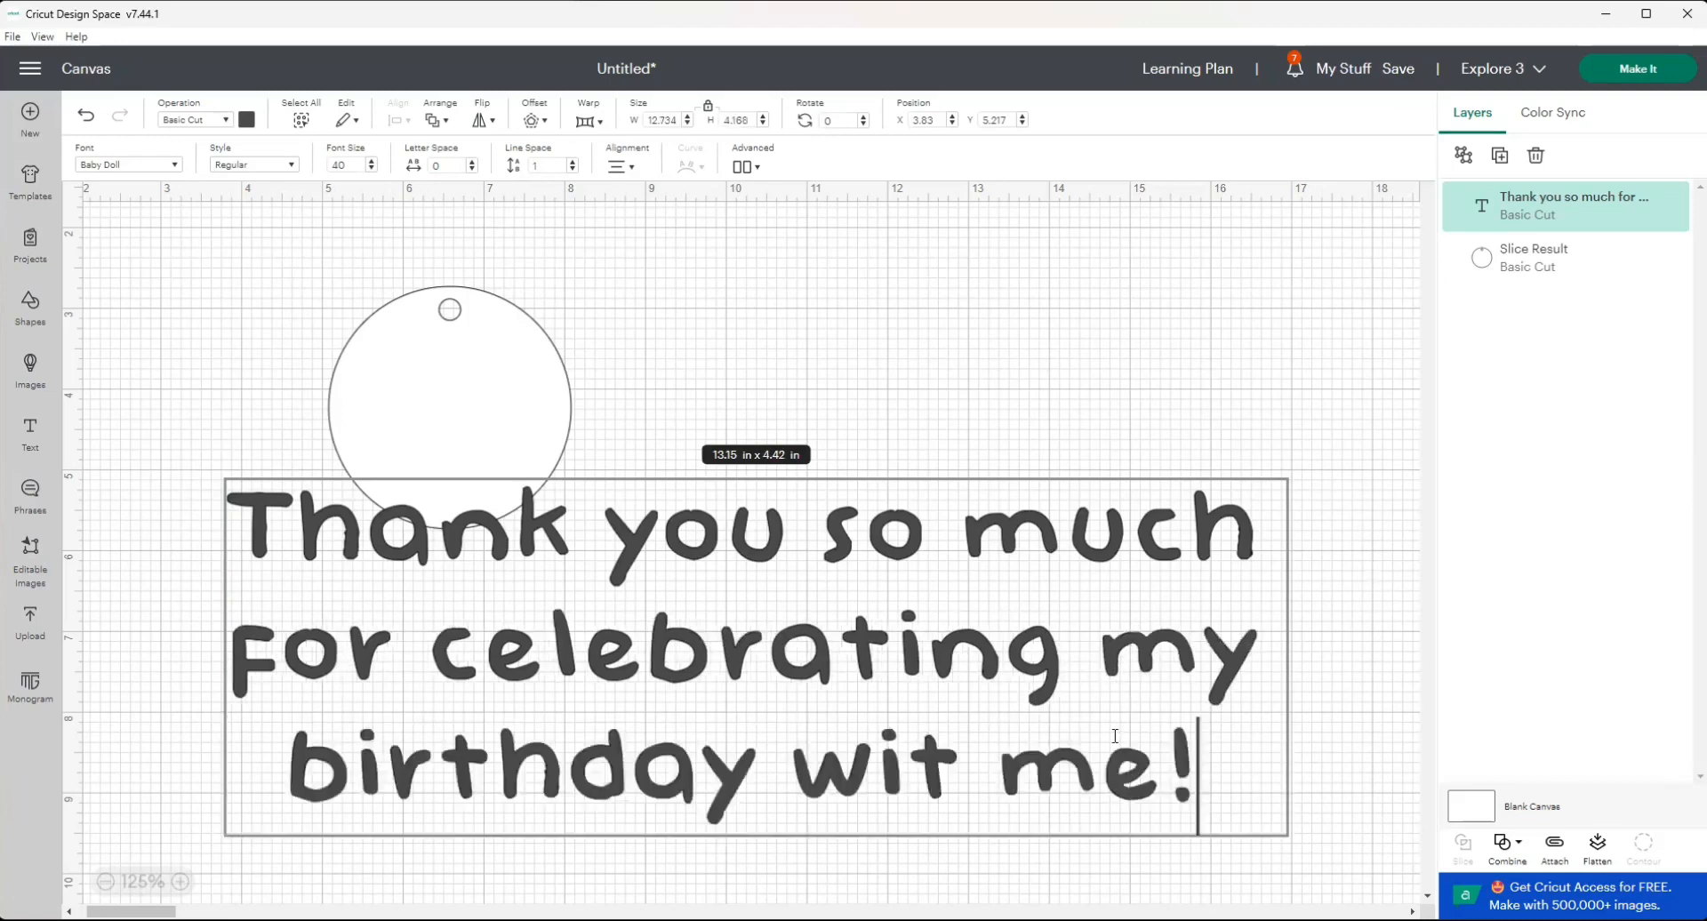
Set the message's letter space to -1.9 and its font size to 15.
{"action": "left_click_drag", "start_coordinate": [1211, 768], "coordinate": [726, 266]}
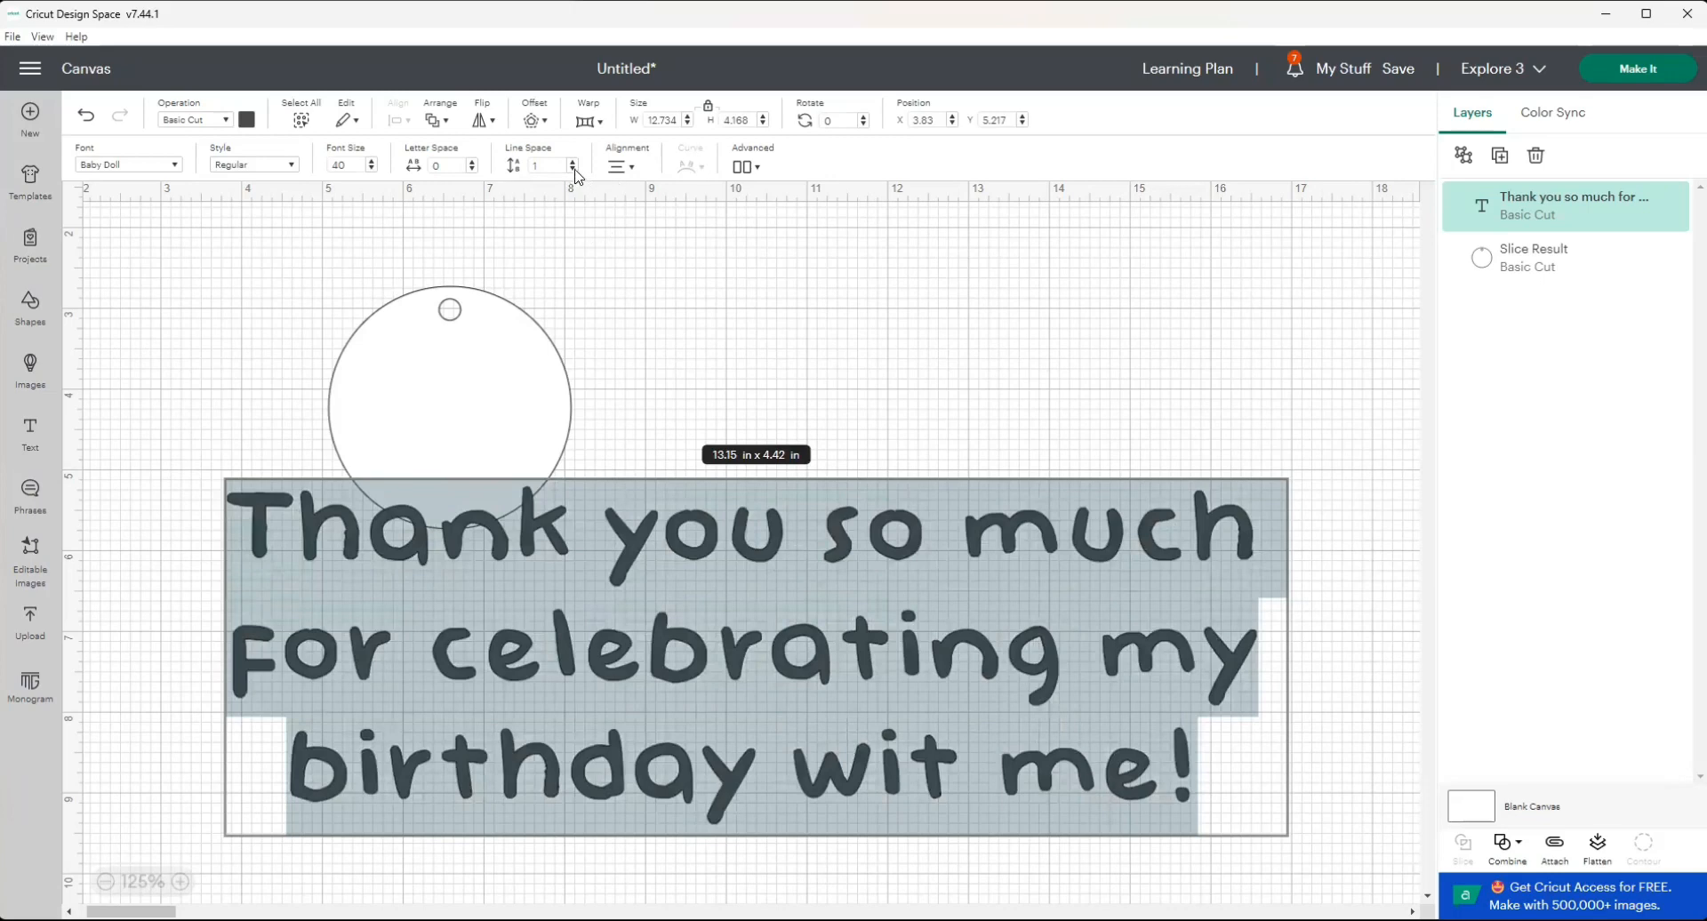
{"action": "left_click", "coordinate": [472, 170]}
{"action": "left_click", "coordinate": [471, 170]}
{"action": "left_click", "coordinate": [471, 169]}
{"action": "left_click", "coordinate": [471, 170]}
{"action": "left_click", "coordinate": [471, 170]}
{"action": "left_click", "coordinate": [471, 169]}
{"action": "left_click", "coordinate": [471, 170]}
{"action": "left_click", "coordinate": [471, 170]}
{"action": "left_click", "coordinate": [472, 170]}
{"action": "left_click", "coordinate": [471, 170]}
{"action": "left_click", "coordinate": [471, 170]}
{"action": "left_click", "coordinate": [471, 170]}
{"action": "left_click", "coordinate": [472, 170]}
{"action": "left_click", "coordinate": [471, 170]}
{"action": "left_click", "coordinate": [471, 170]}
{"action": "left_click", "coordinate": [472, 170]}
{"action": "left_click", "coordinate": [471, 170]}
{"action": "left_click", "coordinate": [471, 170]}
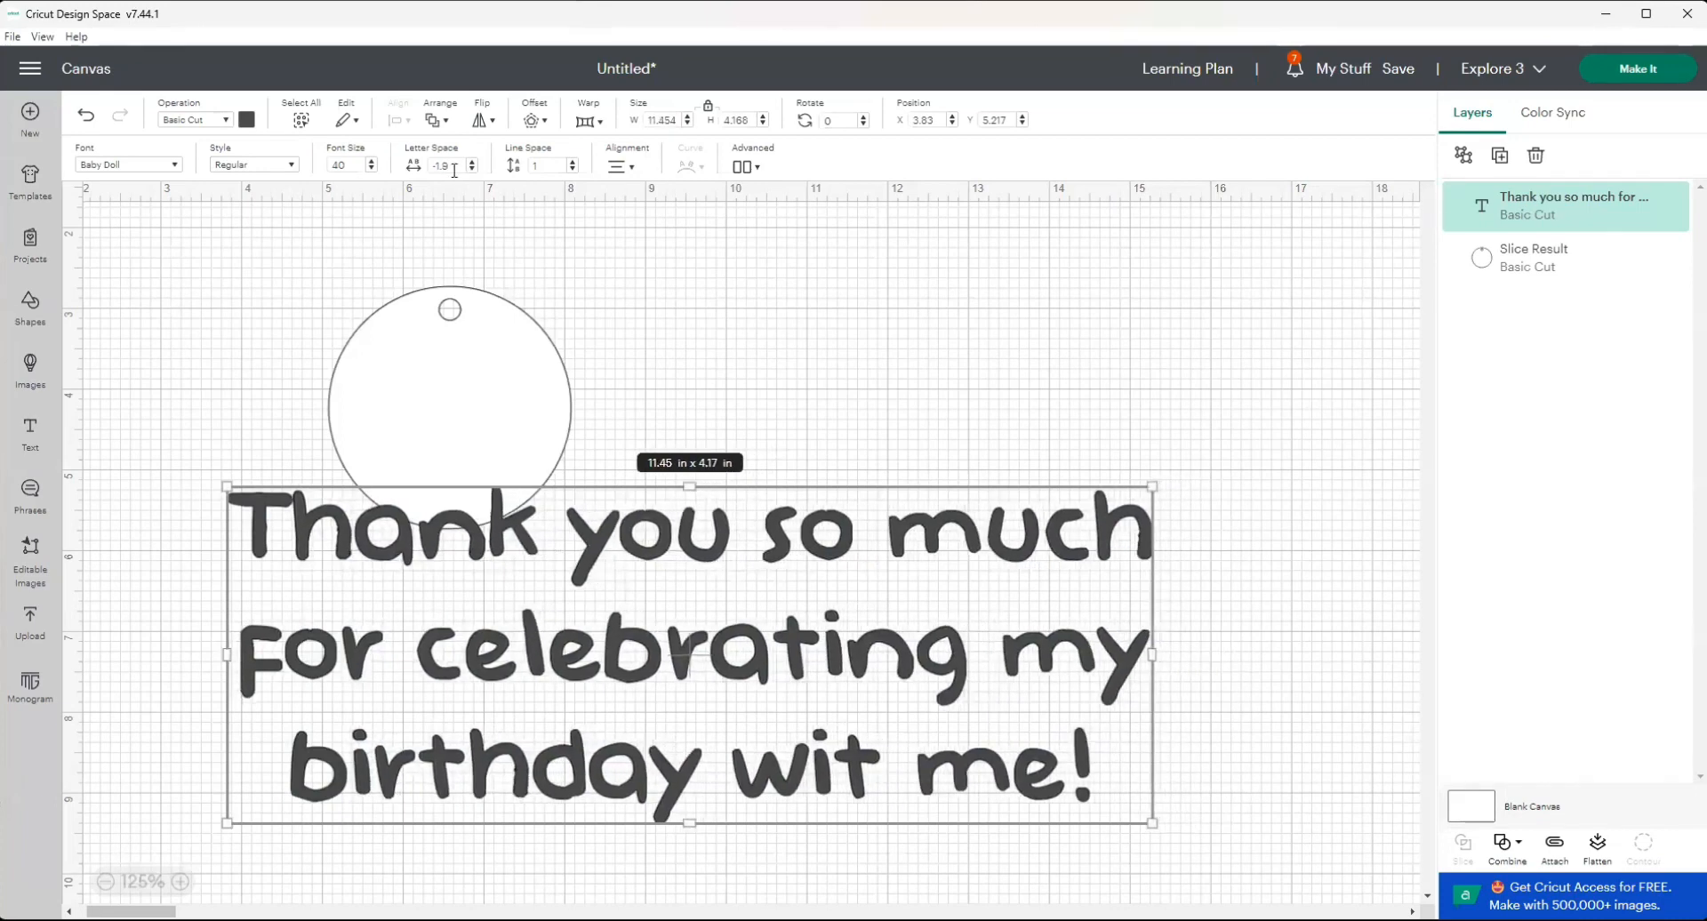
{"action": "double_click", "coordinate": [331, 166]}
{"action": "type", "text": "15"}
{"action": "key", "text": "Return"}
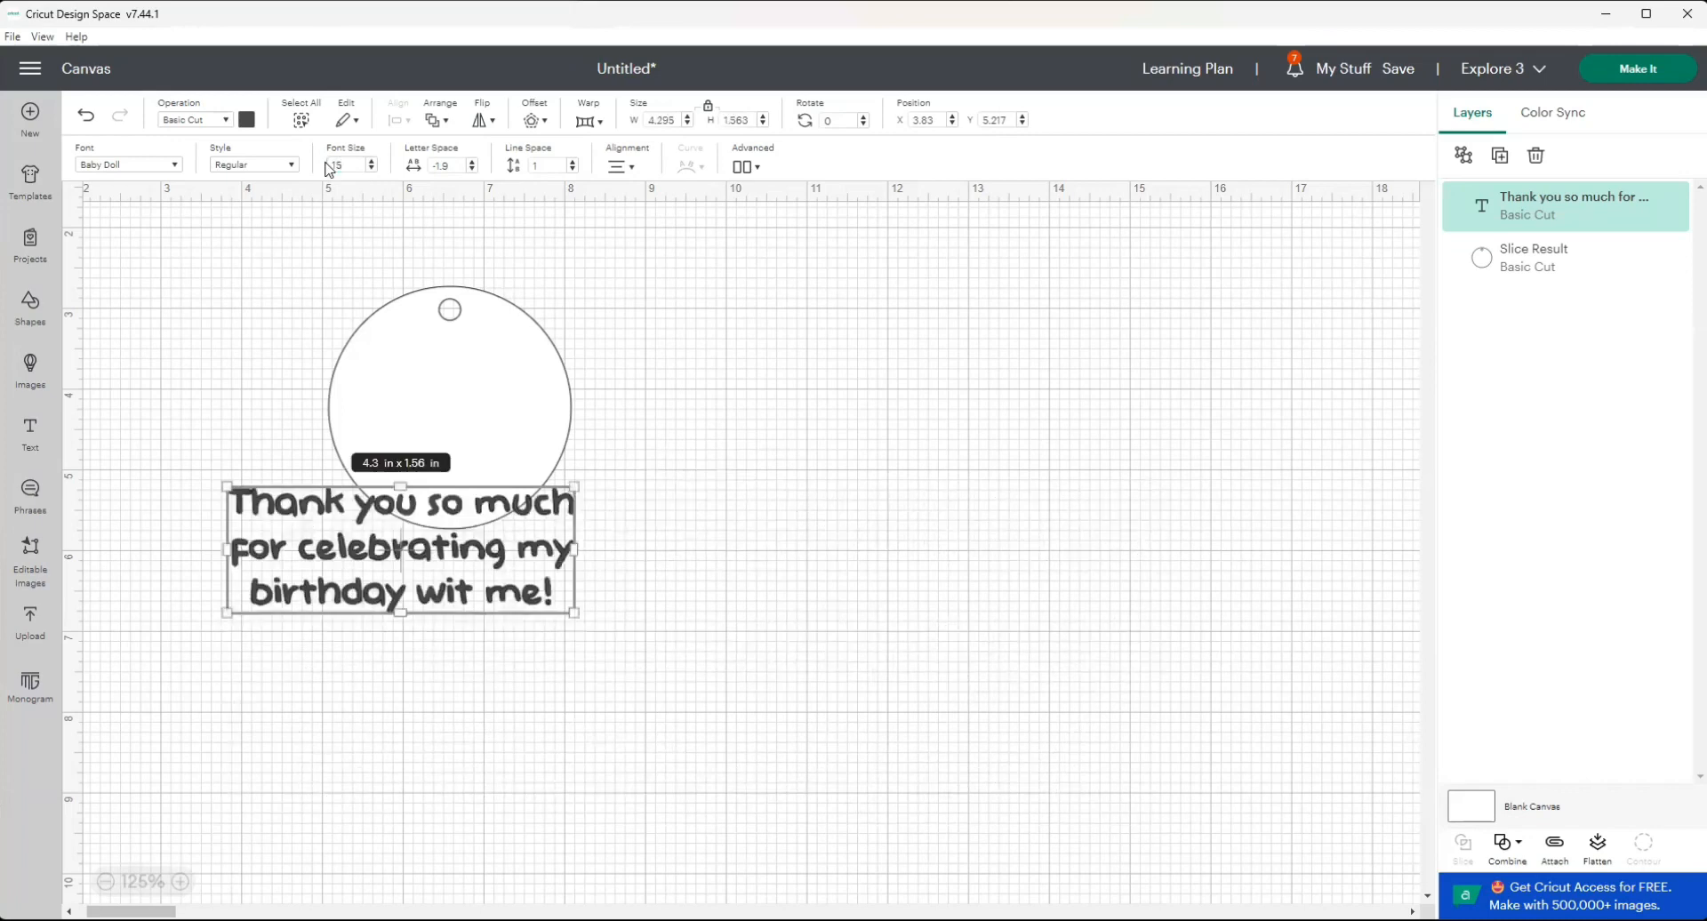
Scale the message down to about 2.49 × 0.91 in and place it inside the tag below the hole.
{"action": "left_click", "coordinate": [766, 660]}
{"action": "left_click", "coordinate": [557, 612]}
{"action": "left_click_drag", "start_coordinate": [574, 612], "coordinate": [552, 418]}
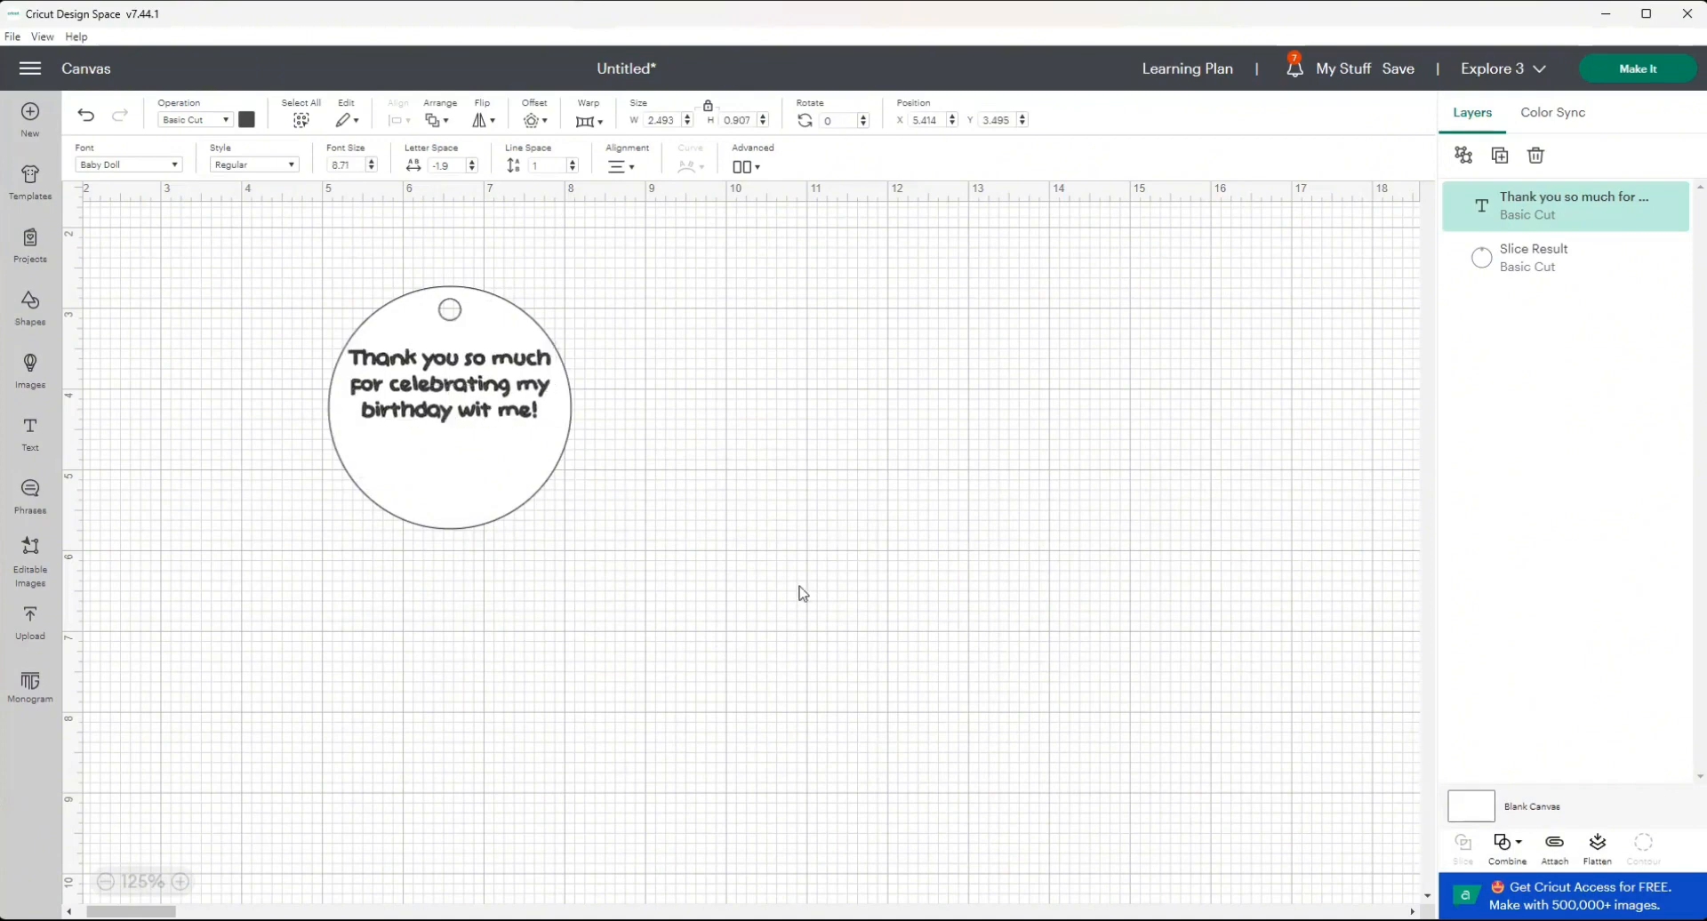
{"action": "left_click", "coordinate": [802, 594]}
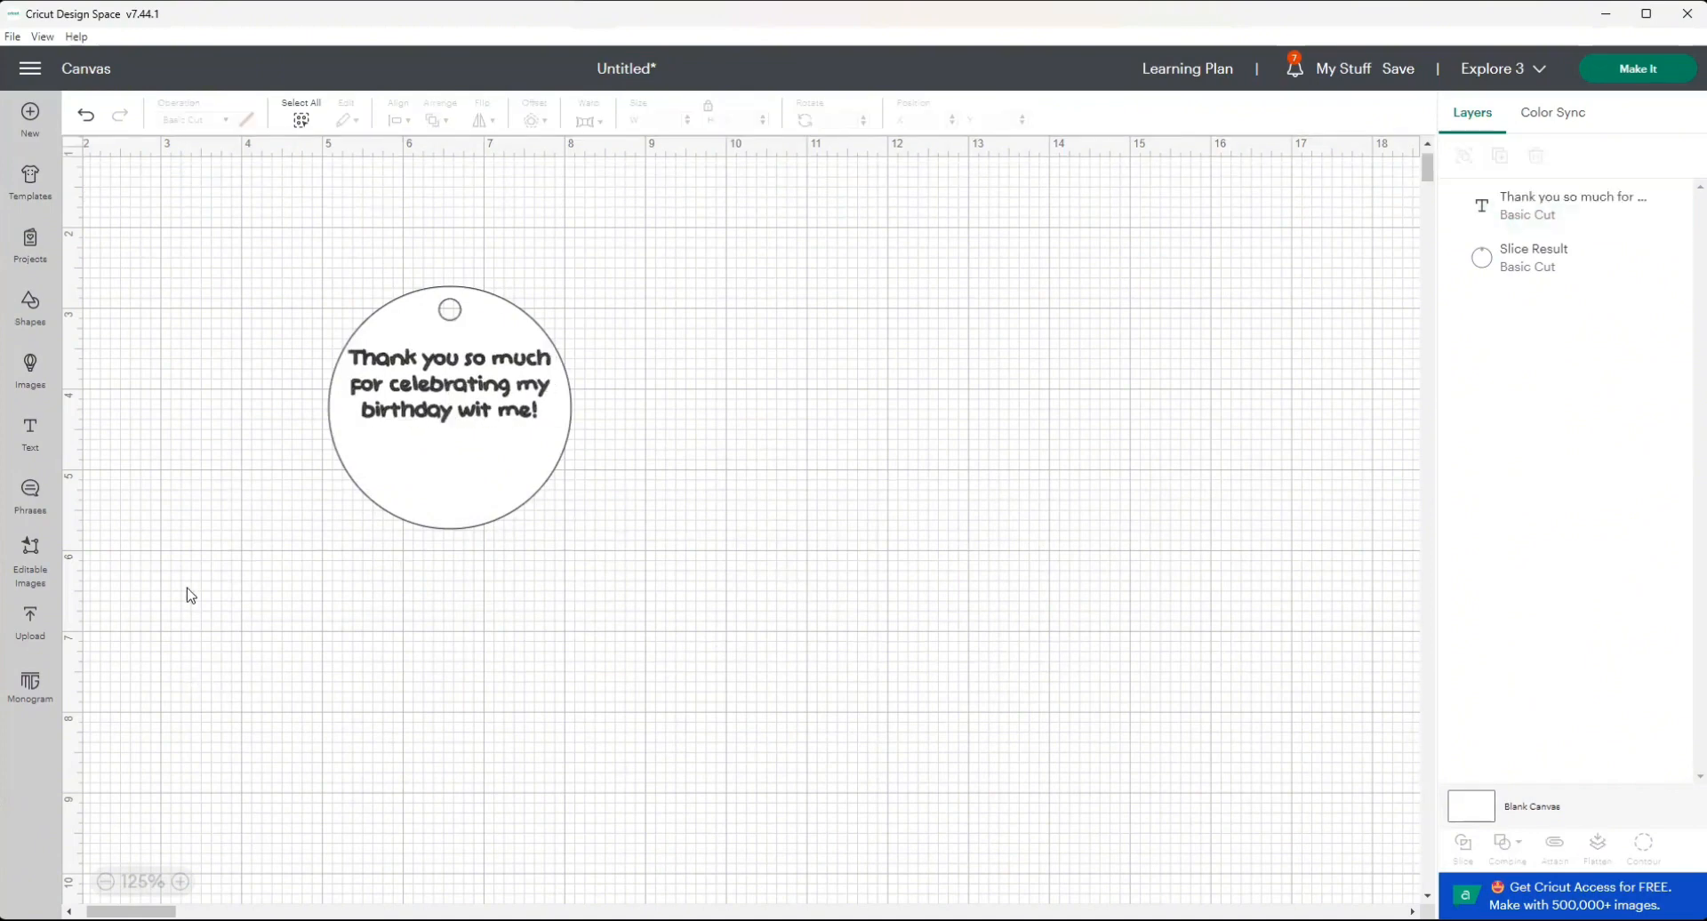
Search the image library for "unicorn" and select the unicorn face with the pastel horn and pink and purple flowers.
{"action": "left_click", "coordinate": [30, 369]}
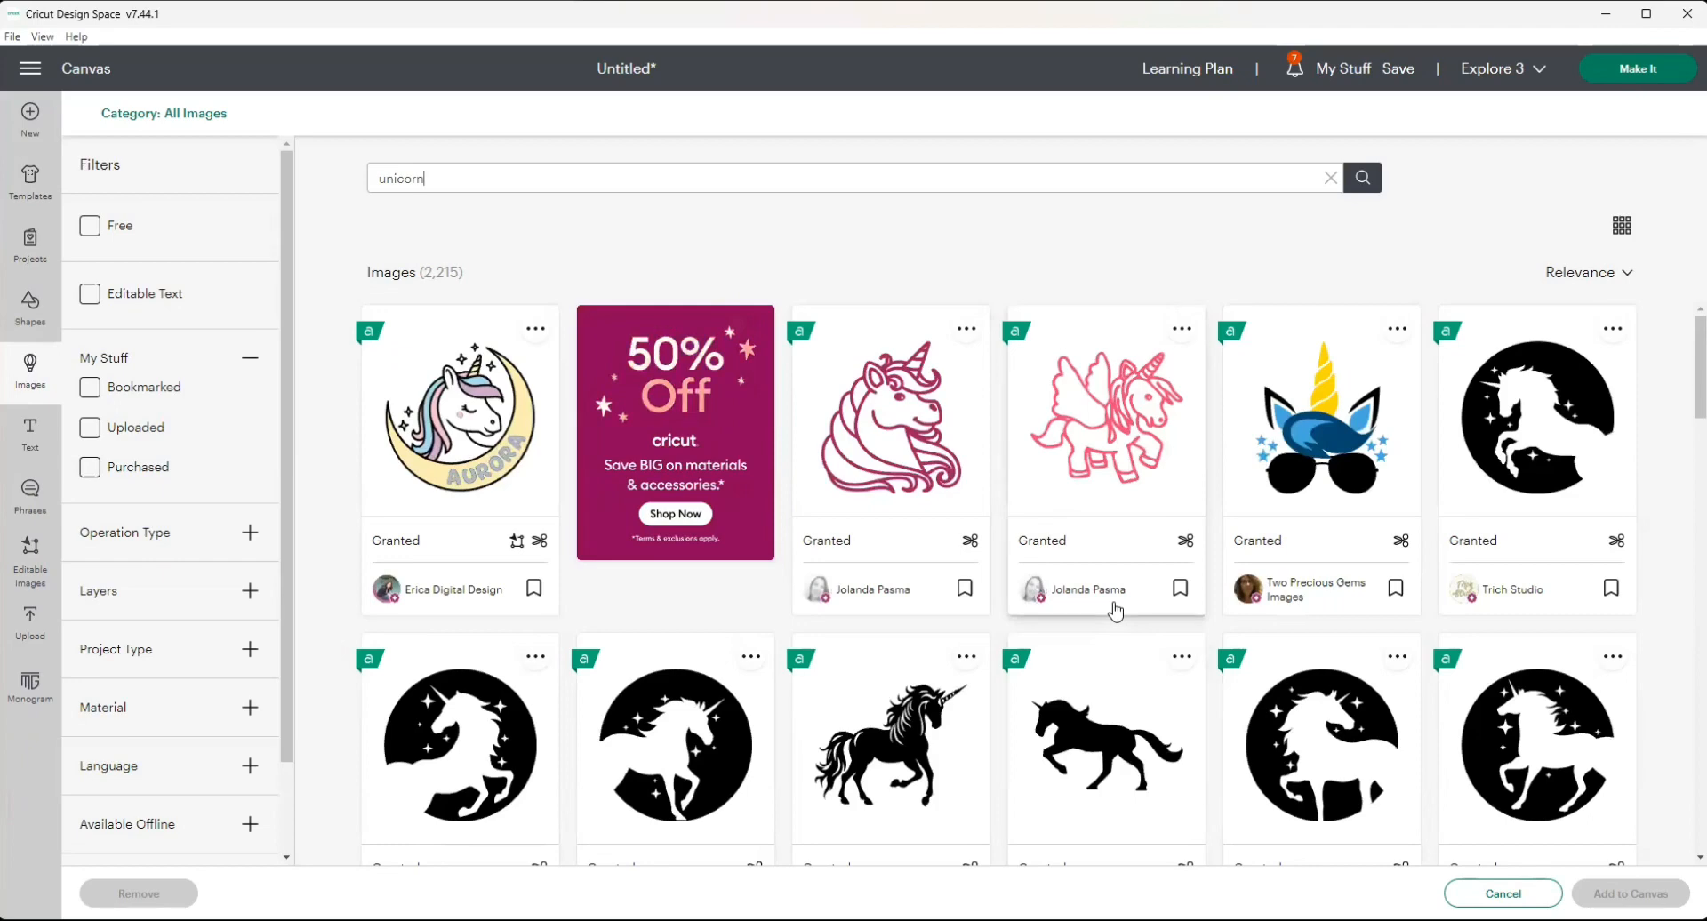
{"action": "scroll", "coordinate": [1138, 675], "scroll_direction": "down", "scroll_amount": 1}
{"action": "scroll", "coordinate": [1138, 676], "scroll_direction": "down", "scroll_amount": 5}
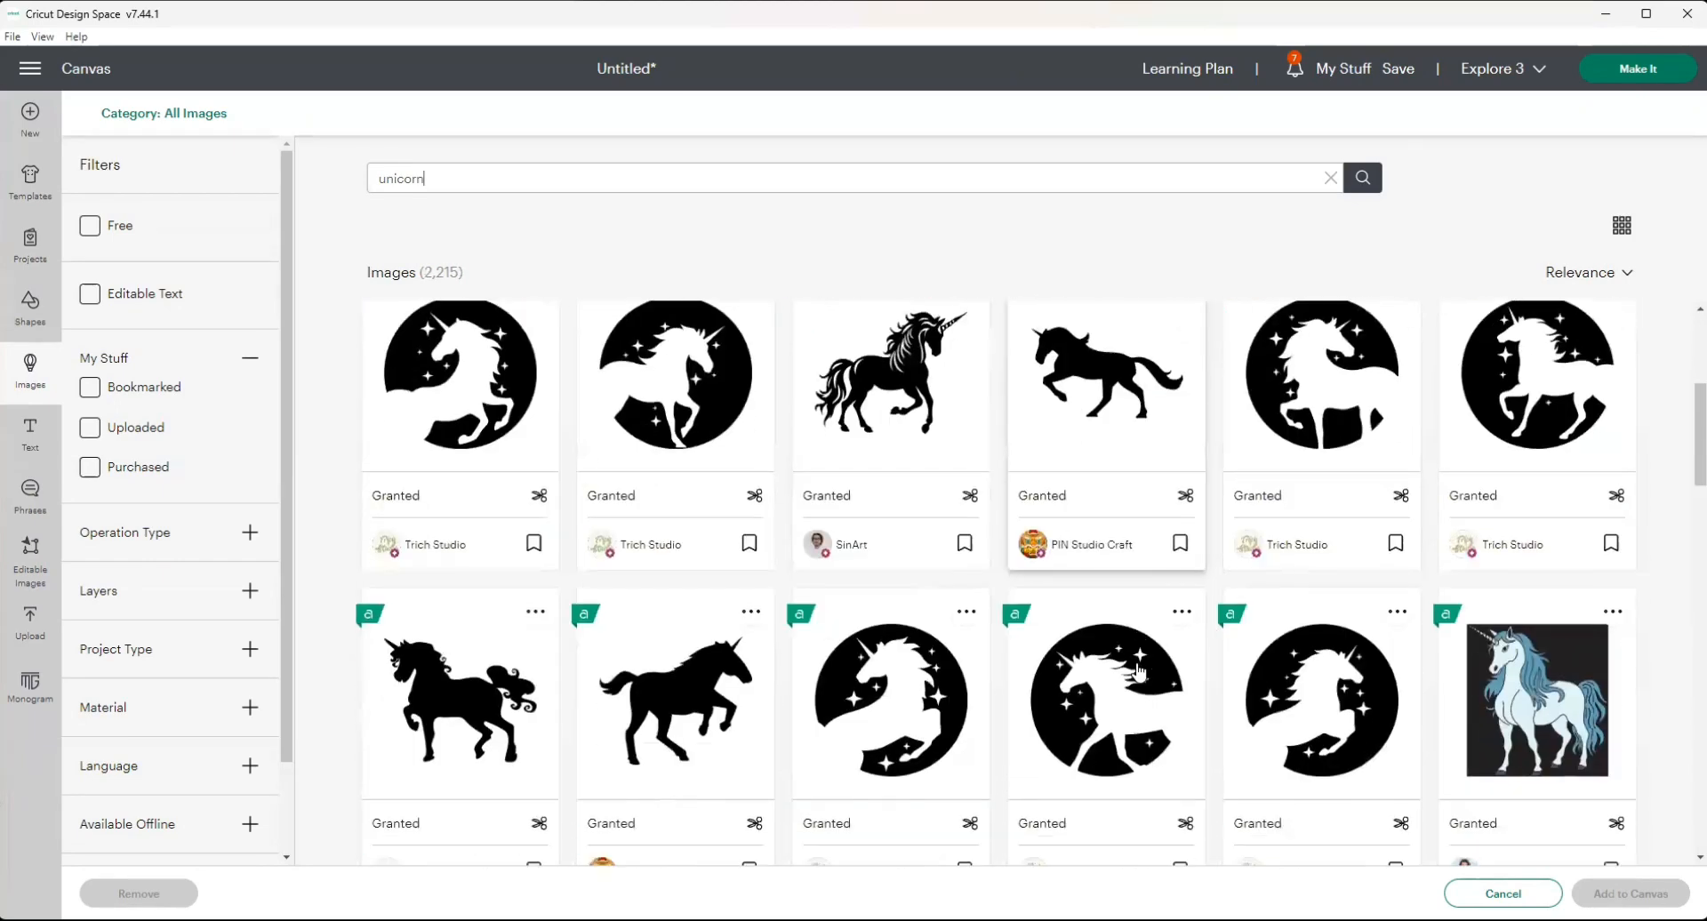
{"action": "scroll", "coordinate": [1141, 671], "scroll_direction": "down", "scroll_amount": 2}
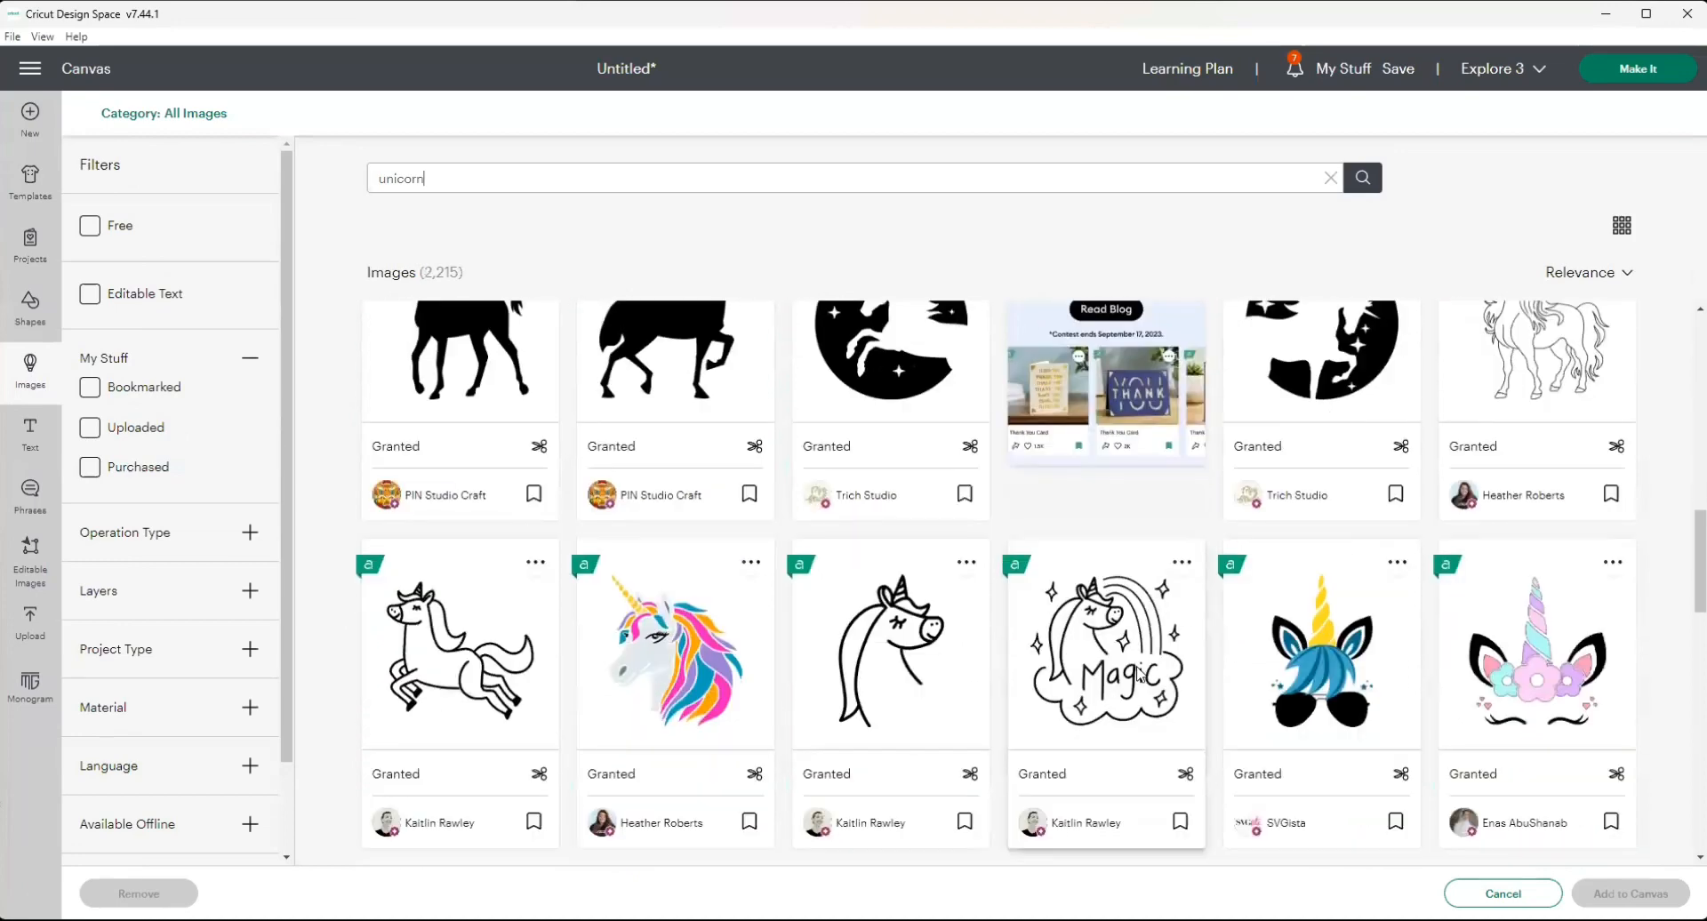
{"action": "scroll", "coordinate": [1141, 672], "scroll_direction": "down", "scroll_amount": 2}
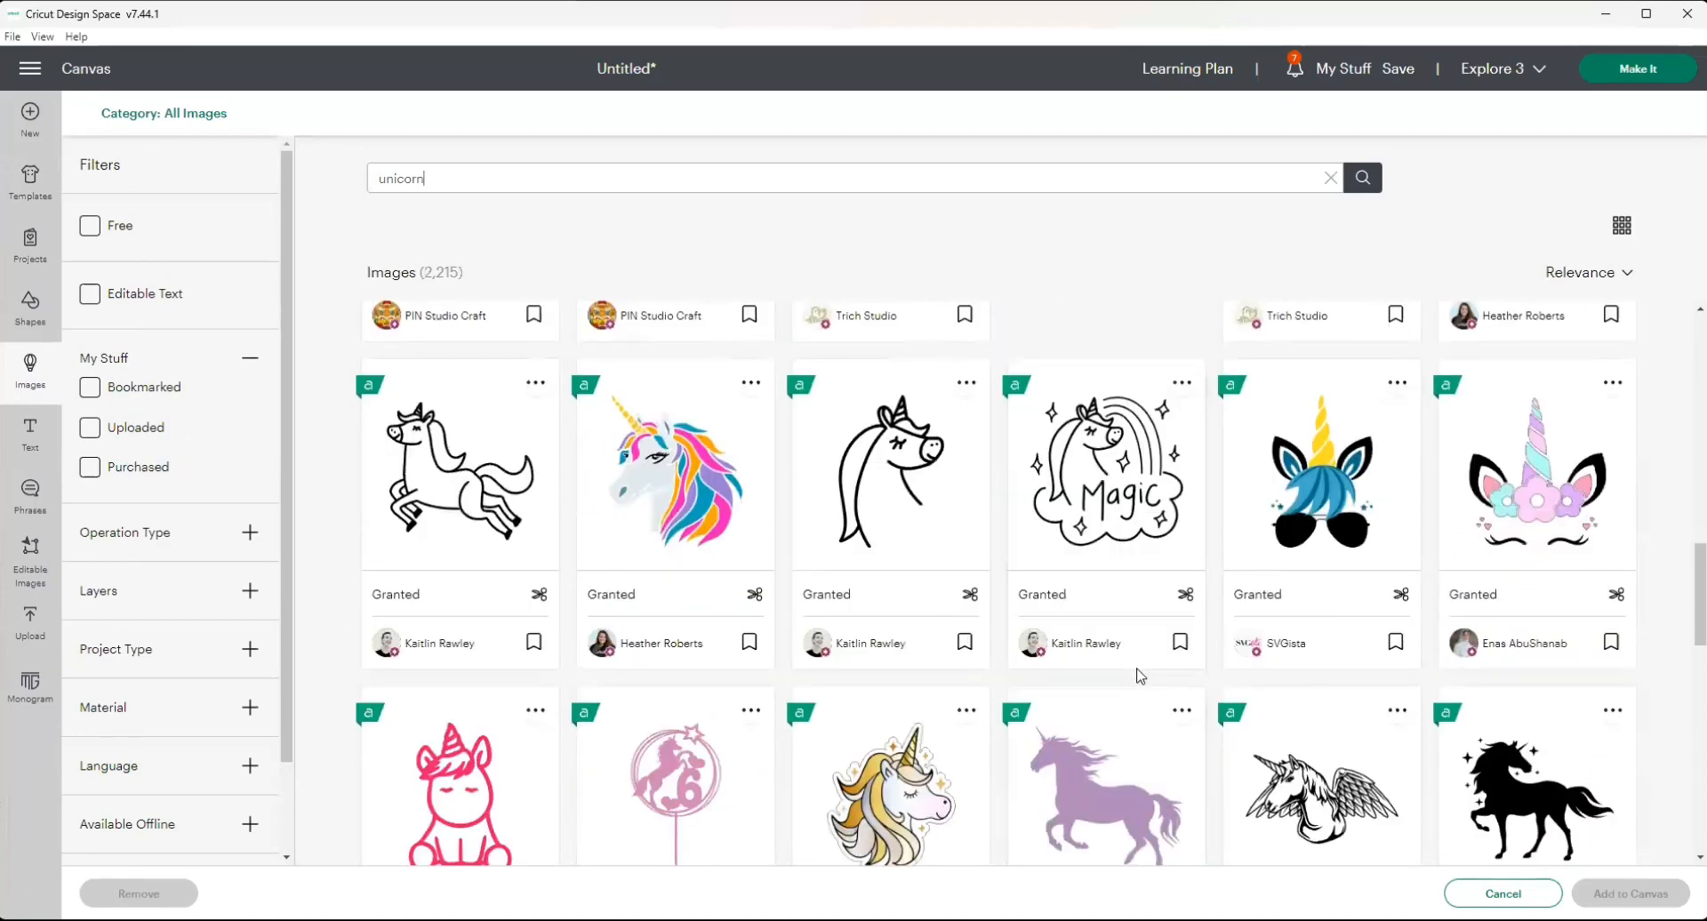
{"action": "left_click", "coordinate": [1569, 521]}
Also select the unicorn face with the yellow crown and flowers from the results and add the selected images to the canvas.
{"action": "scroll", "coordinate": [1480, 751], "scroll_direction": "down", "scroll_amount": 1}
{"action": "scroll", "coordinate": [1481, 751], "scroll_direction": "down", "scroll_amount": 6}
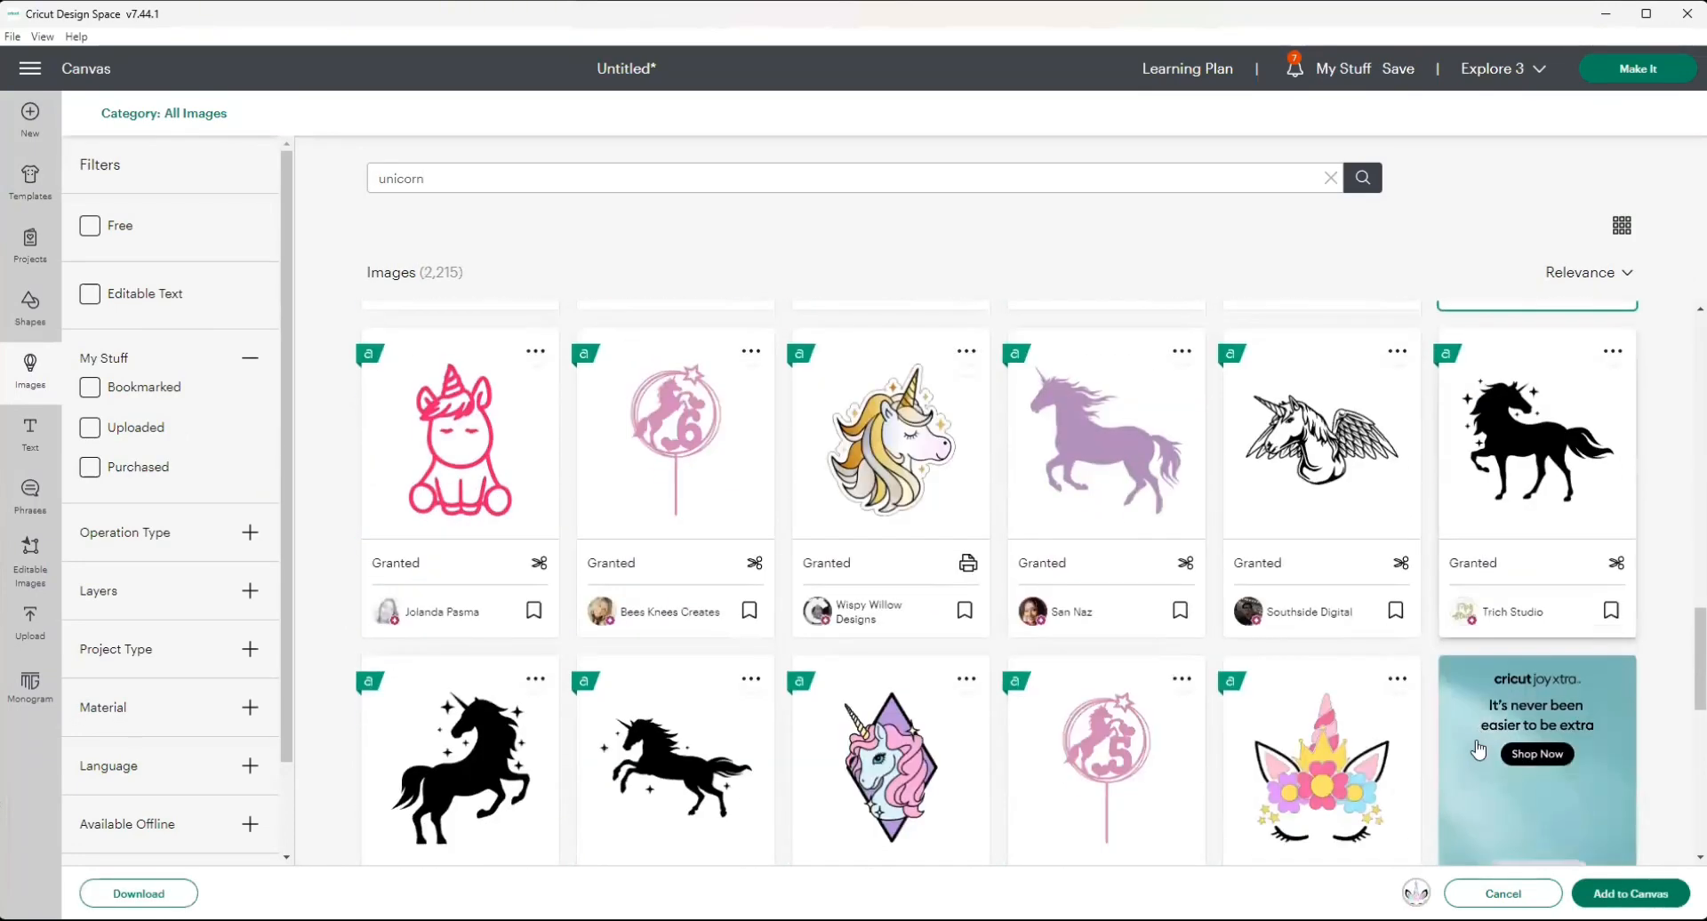
{"action": "scroll", "coordinate": [1412, 625], "scroll_direction": "up", "scroll_amount": 5}
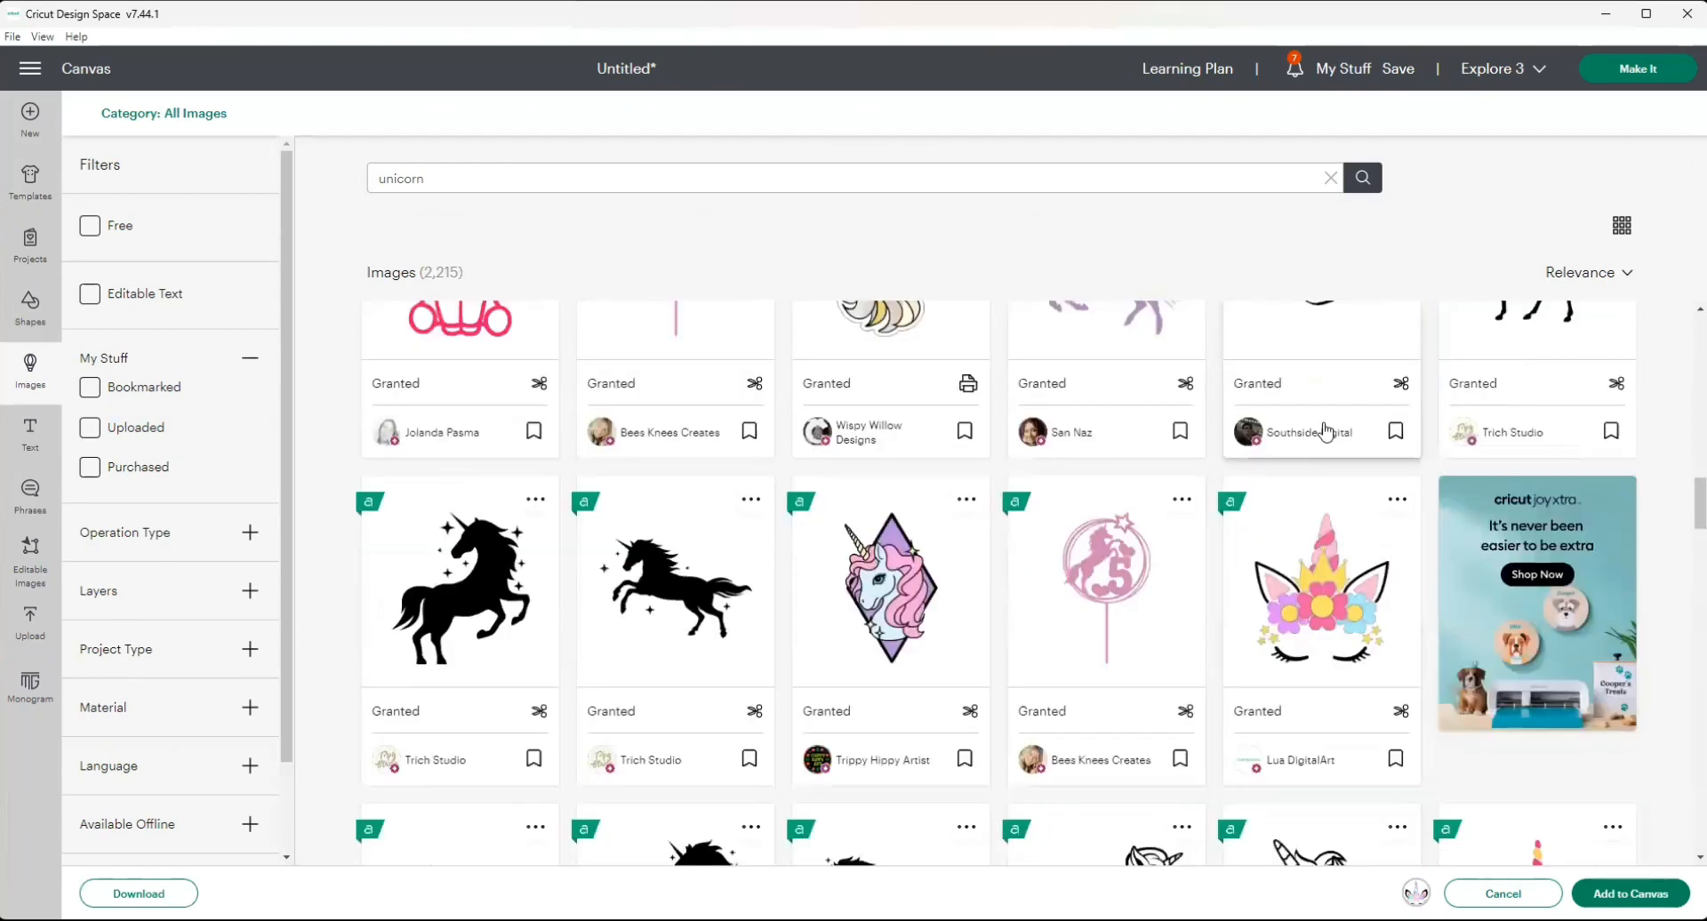
{"action": "scroll", "coordinate": [1343, 600], "scroll_direction": "down", "scroll_amount": 3}
{"action": "left_click", "coordinate": [1343, 522]}
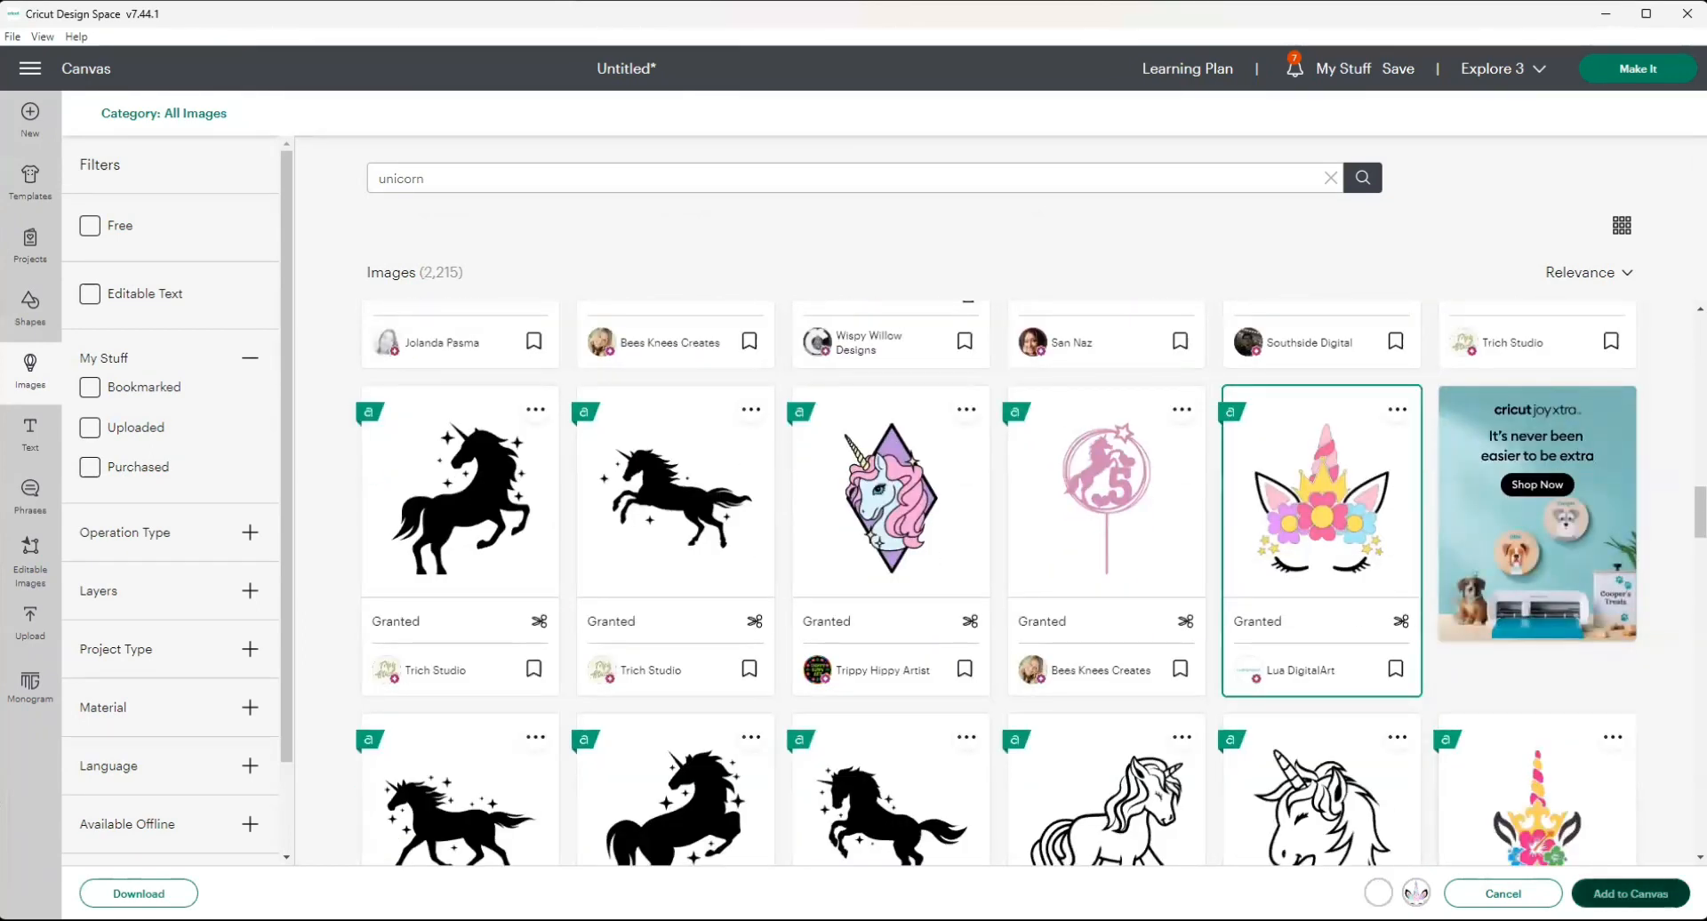
{"action": "left_click", "coordinate": [1630, 893]}
Scale the crowned unicorn face to about 0.93 × 1.04 in, place it on the tag below the message, and delete the purple unicorn.
{"action": "left_click_drag", "start_coordinate": [257, 275], "coordinate": [500, 272]}
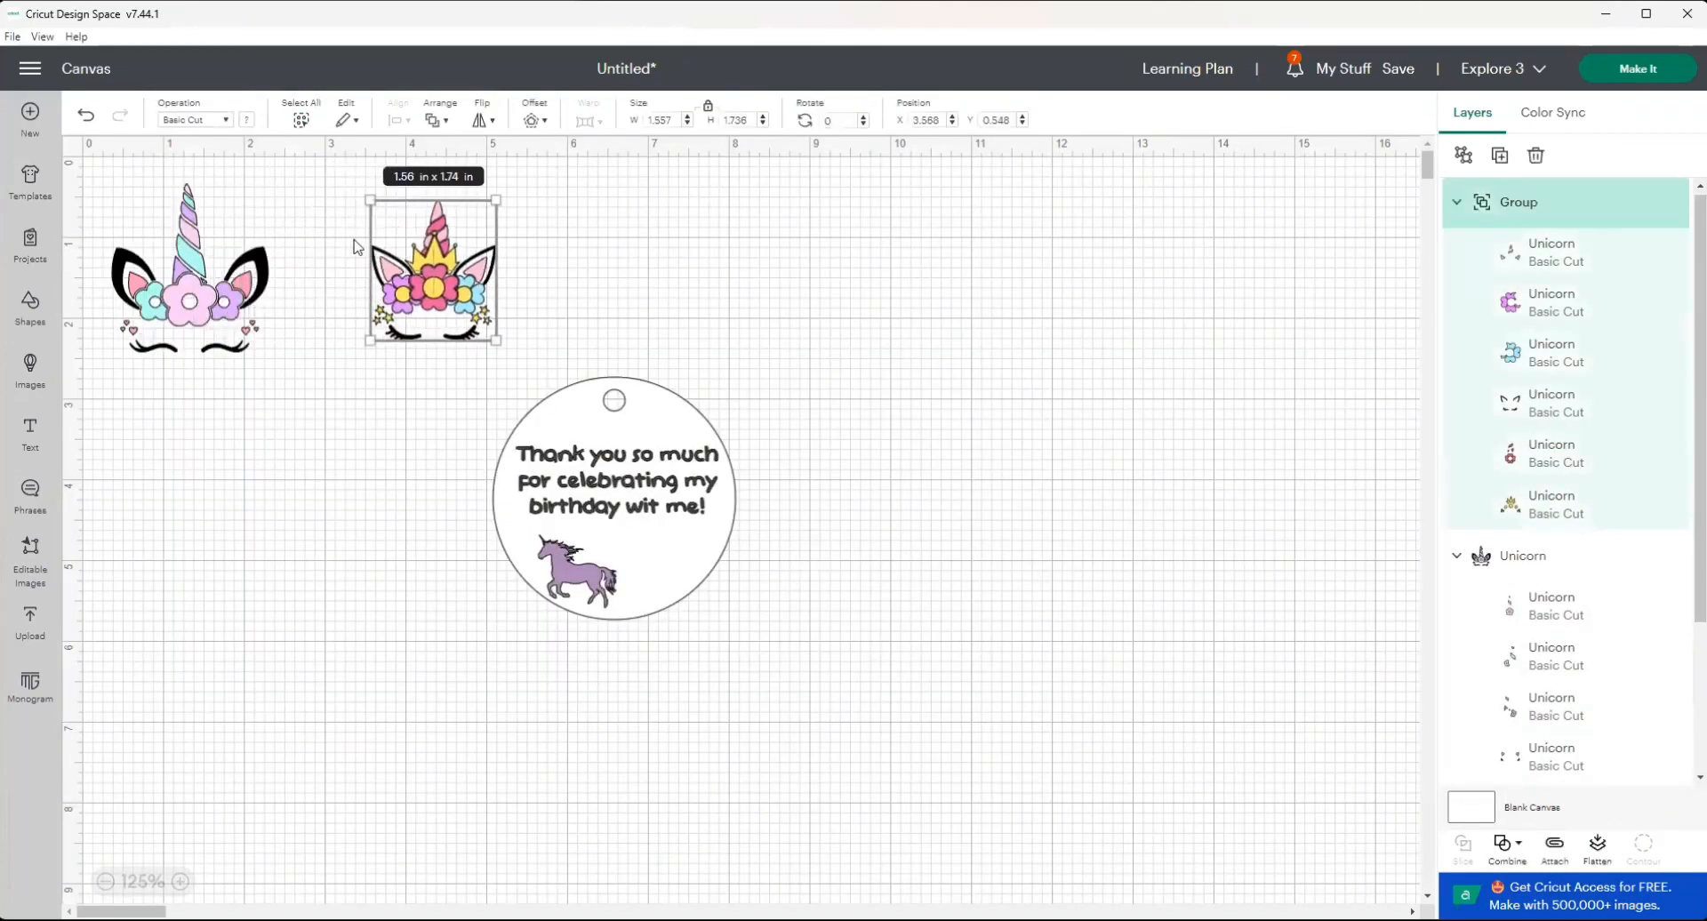
{"action": "left_click_drag", "start_coordinate": [496, 341], "coordinate": [369, 593]}
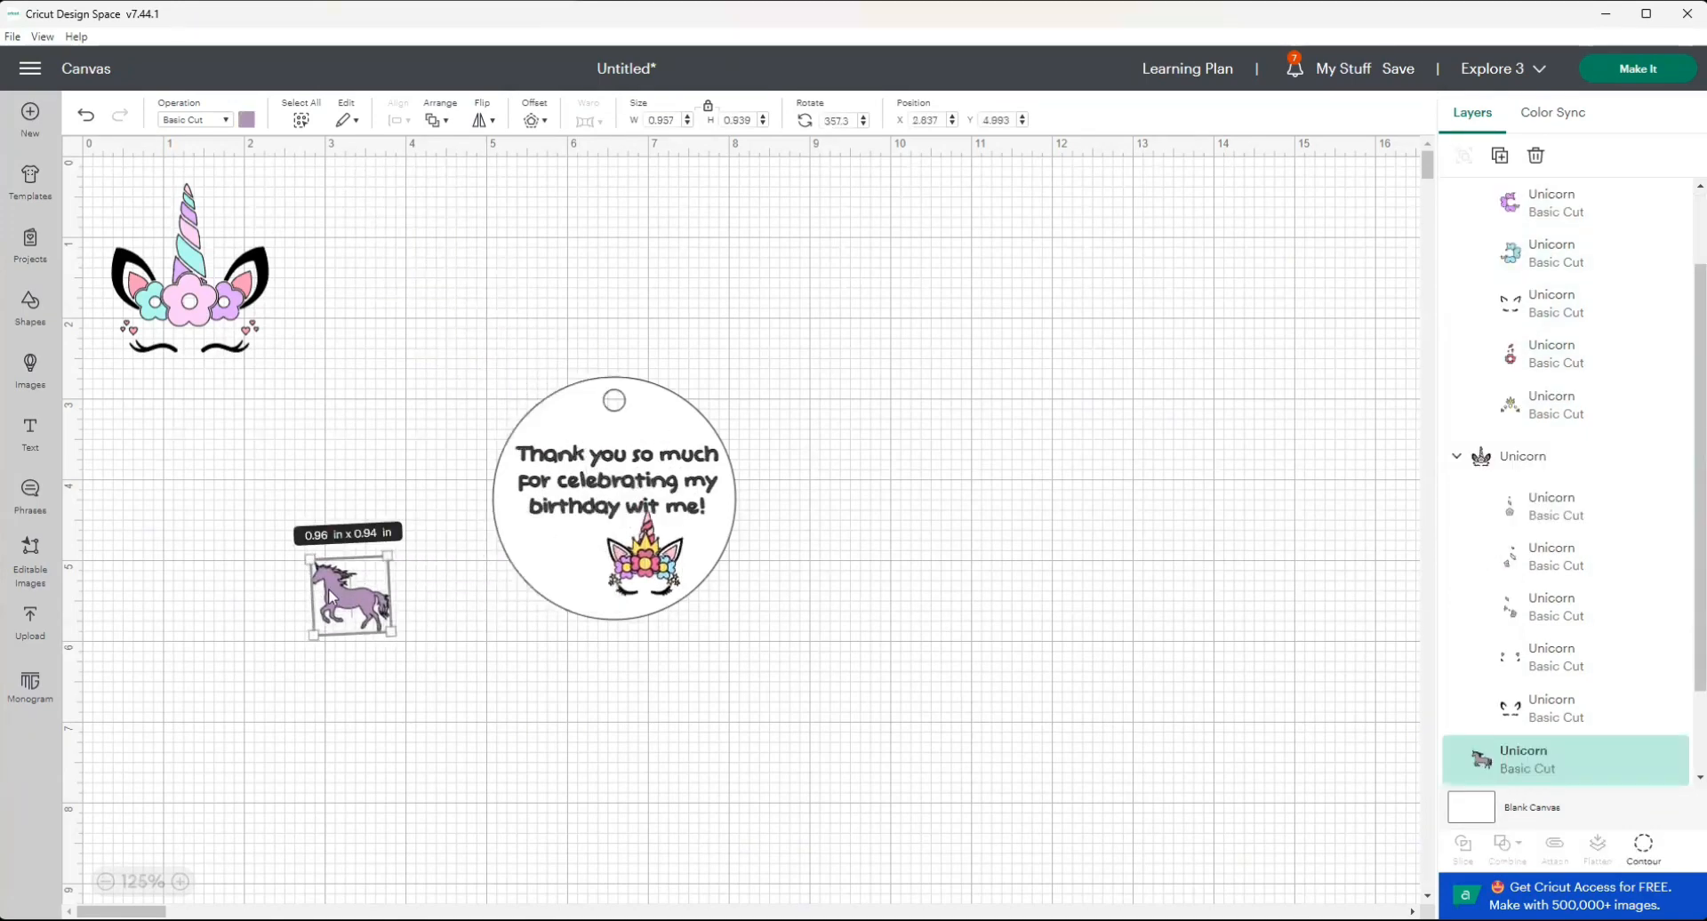
{"action": "key", "text": "Delete"}
Move the message slightly up toward the hole and shift the crowned unicorn face to the middle beneath it.
{"action": "left_click_drag", "start_coordinate": [601, 476], "coordinate": [601, 463]}
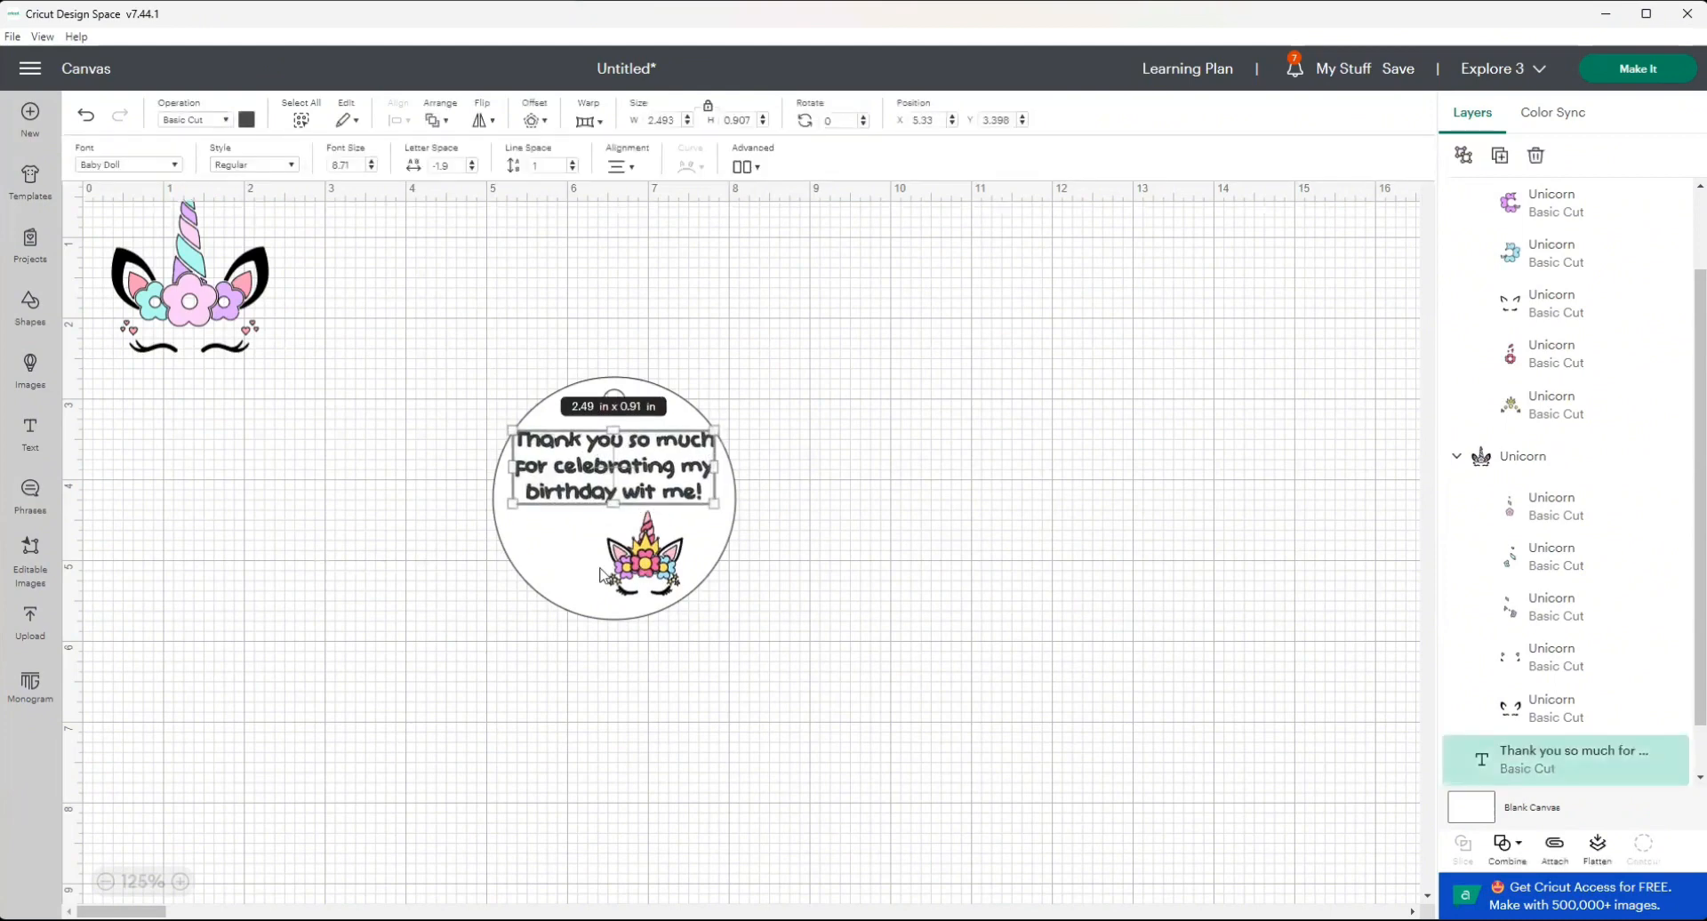
{"action": "left_click_drag", "start_coordinate": [601, 573], "coordinate": [571, 573]}
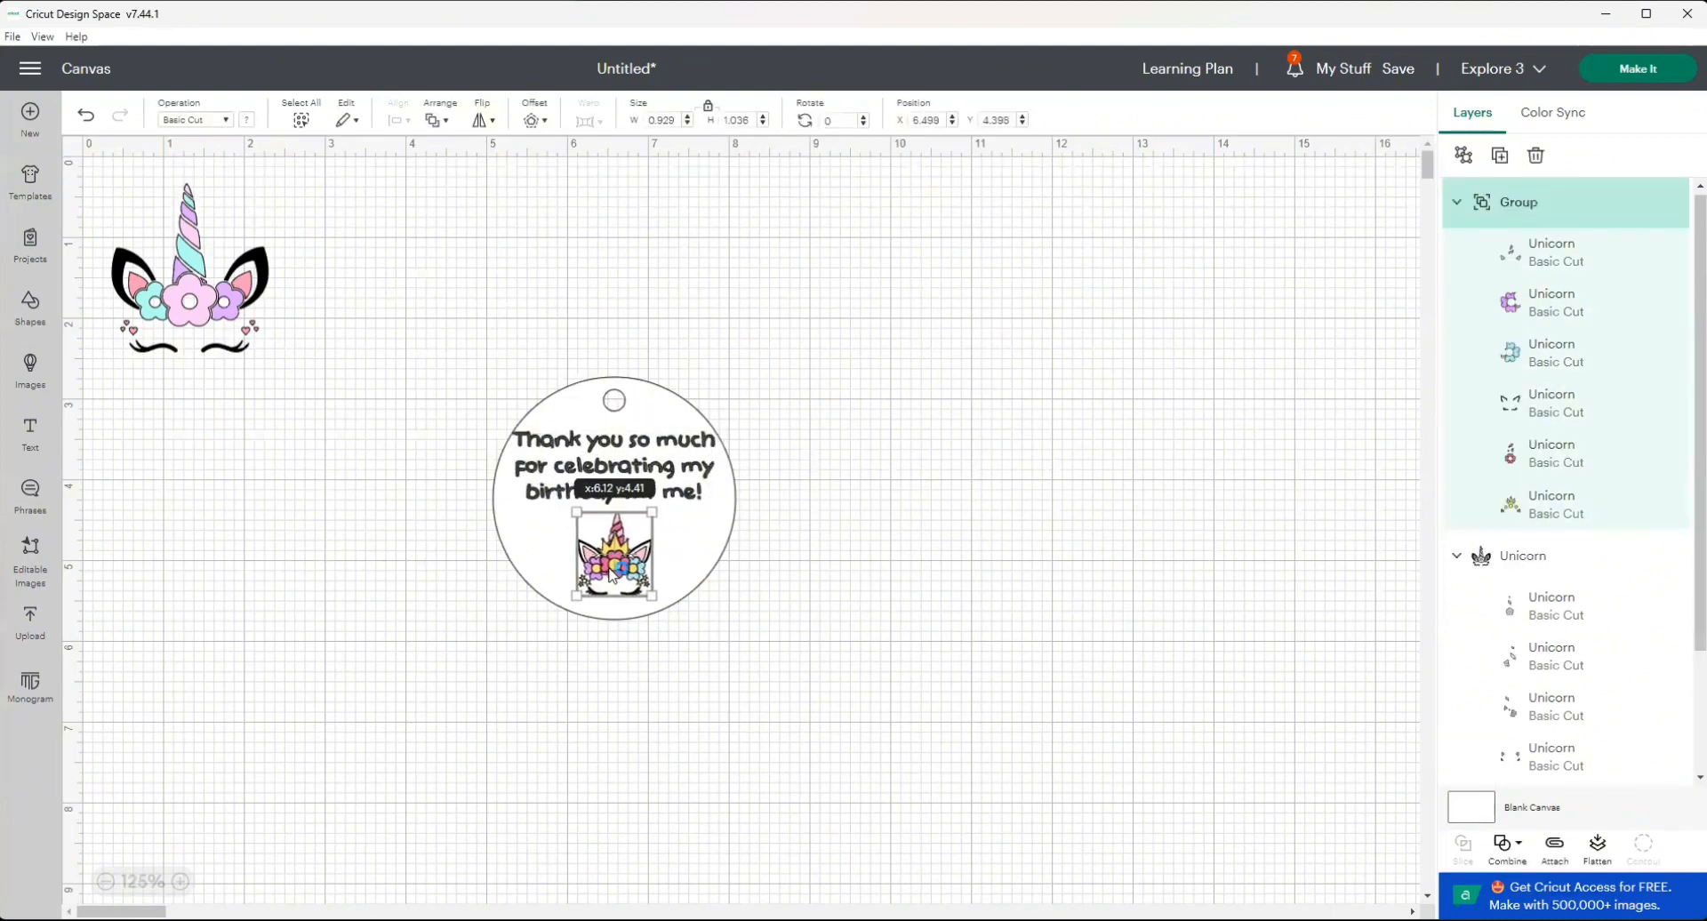
{"action": "left_click", "coordinate": [667, 674]}
Select the tag circle, message and crowned unicorn face together and center them horizontally.
{"action": "left_click", "coordinate": [534, 438]}
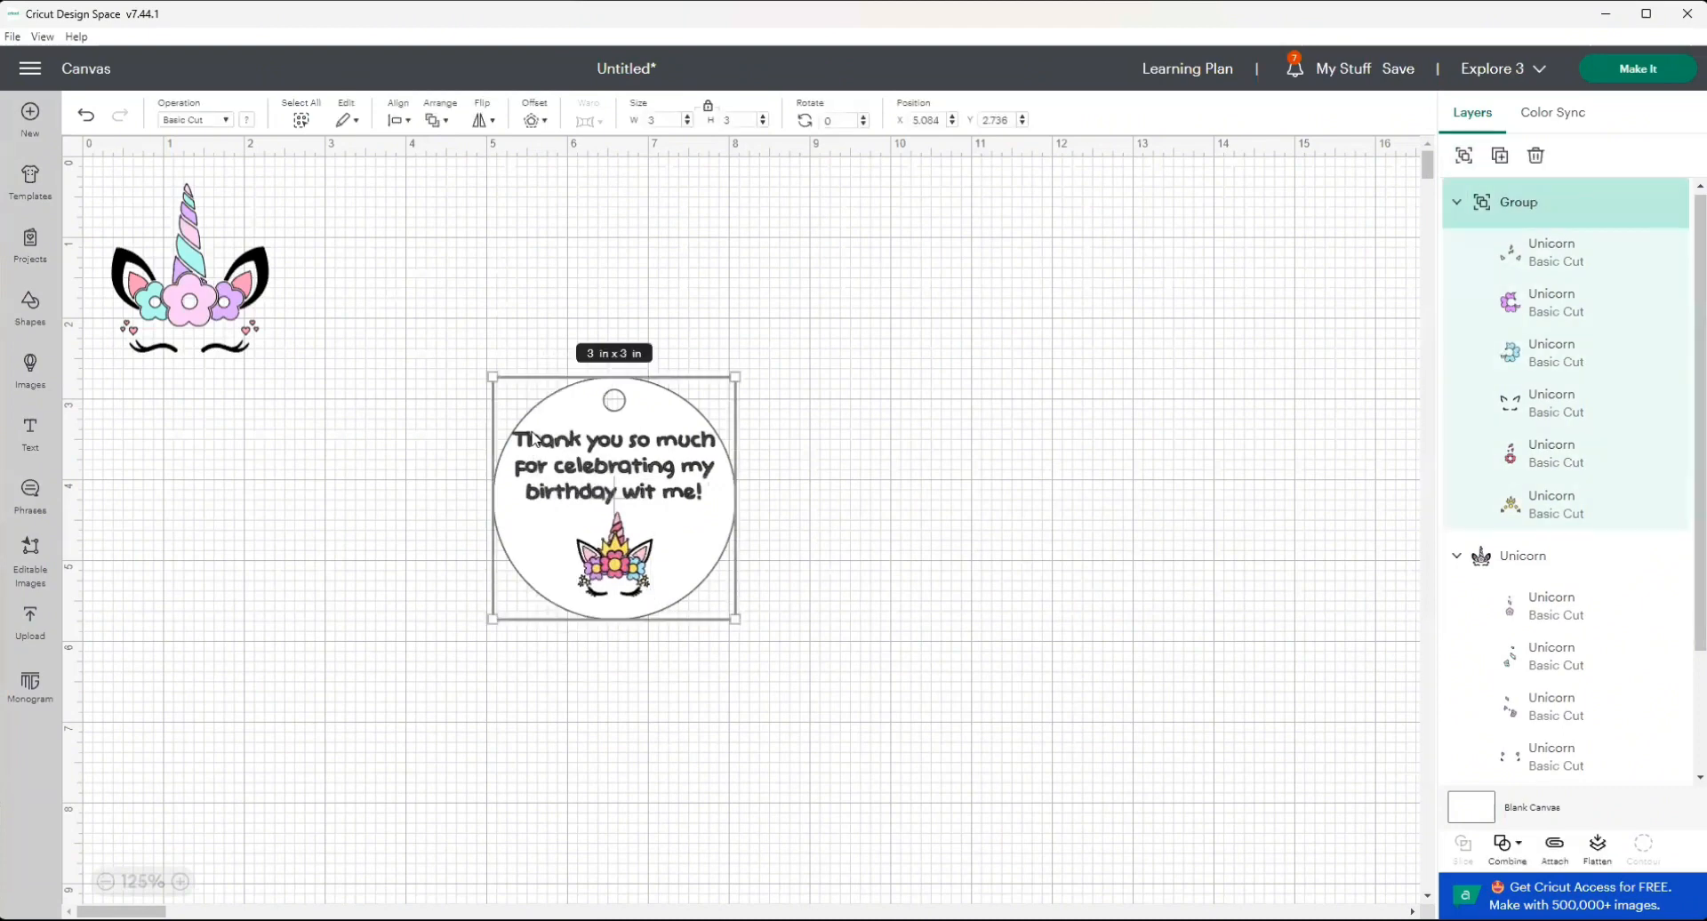
{"action": "left_click", "coordinate": [436, 120]}
{"action": "left_click", "coordinate": [464, 194]}
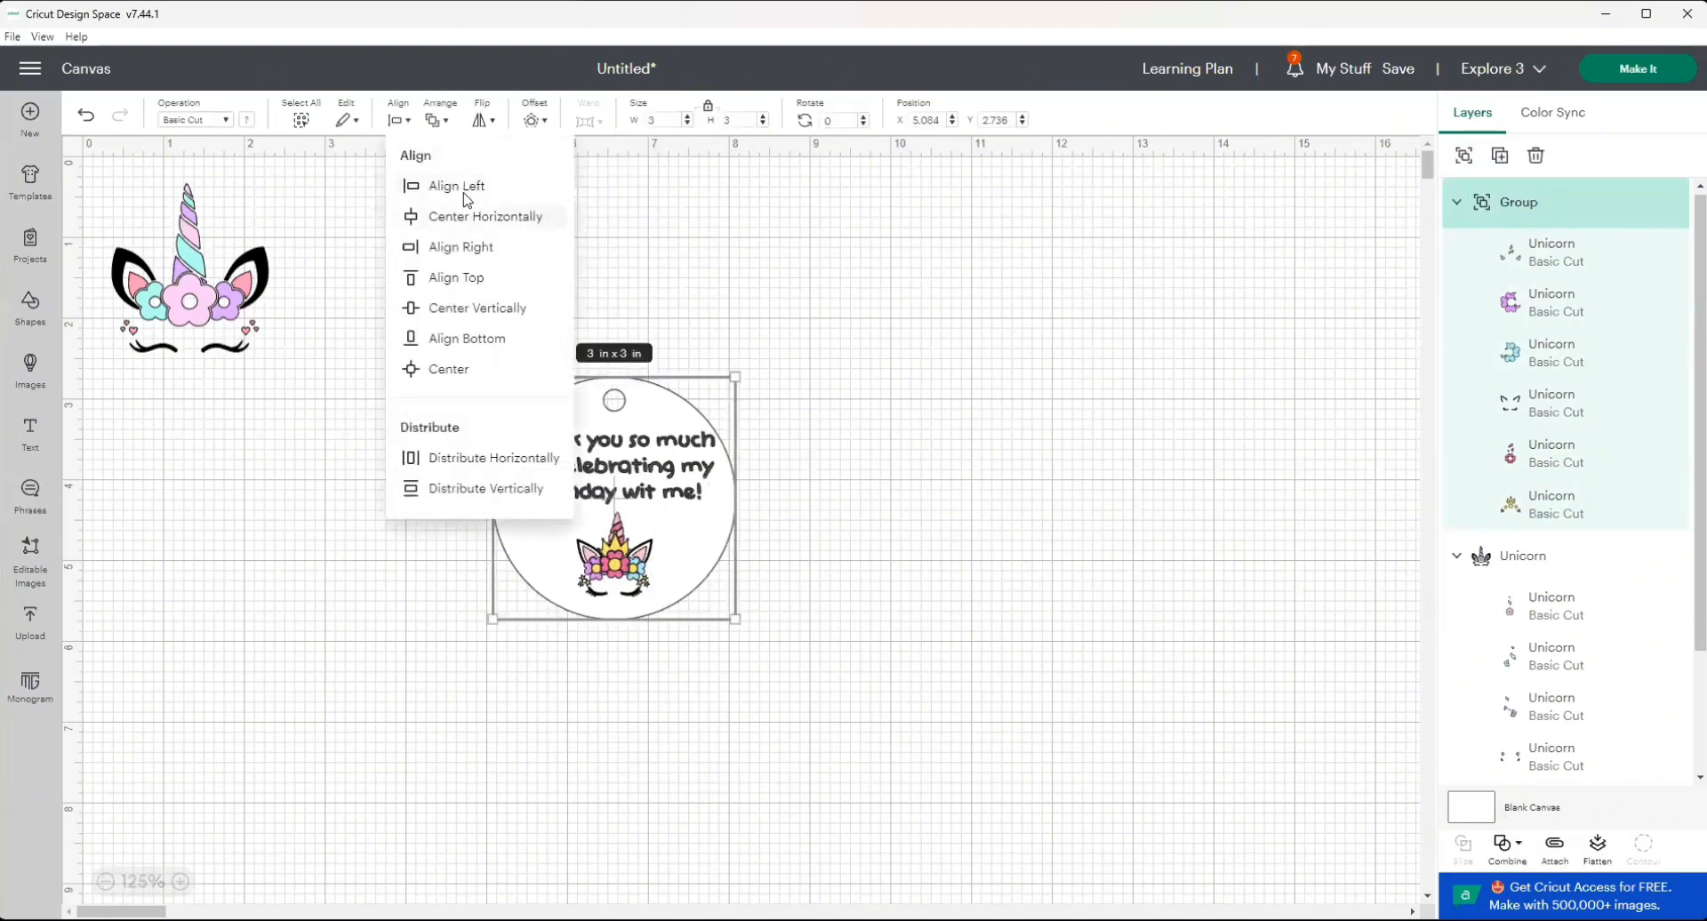
{"action": "left_click", "coordinate": [465, 205]}
{"action": "left_click", "coordinate": [944, 573]}
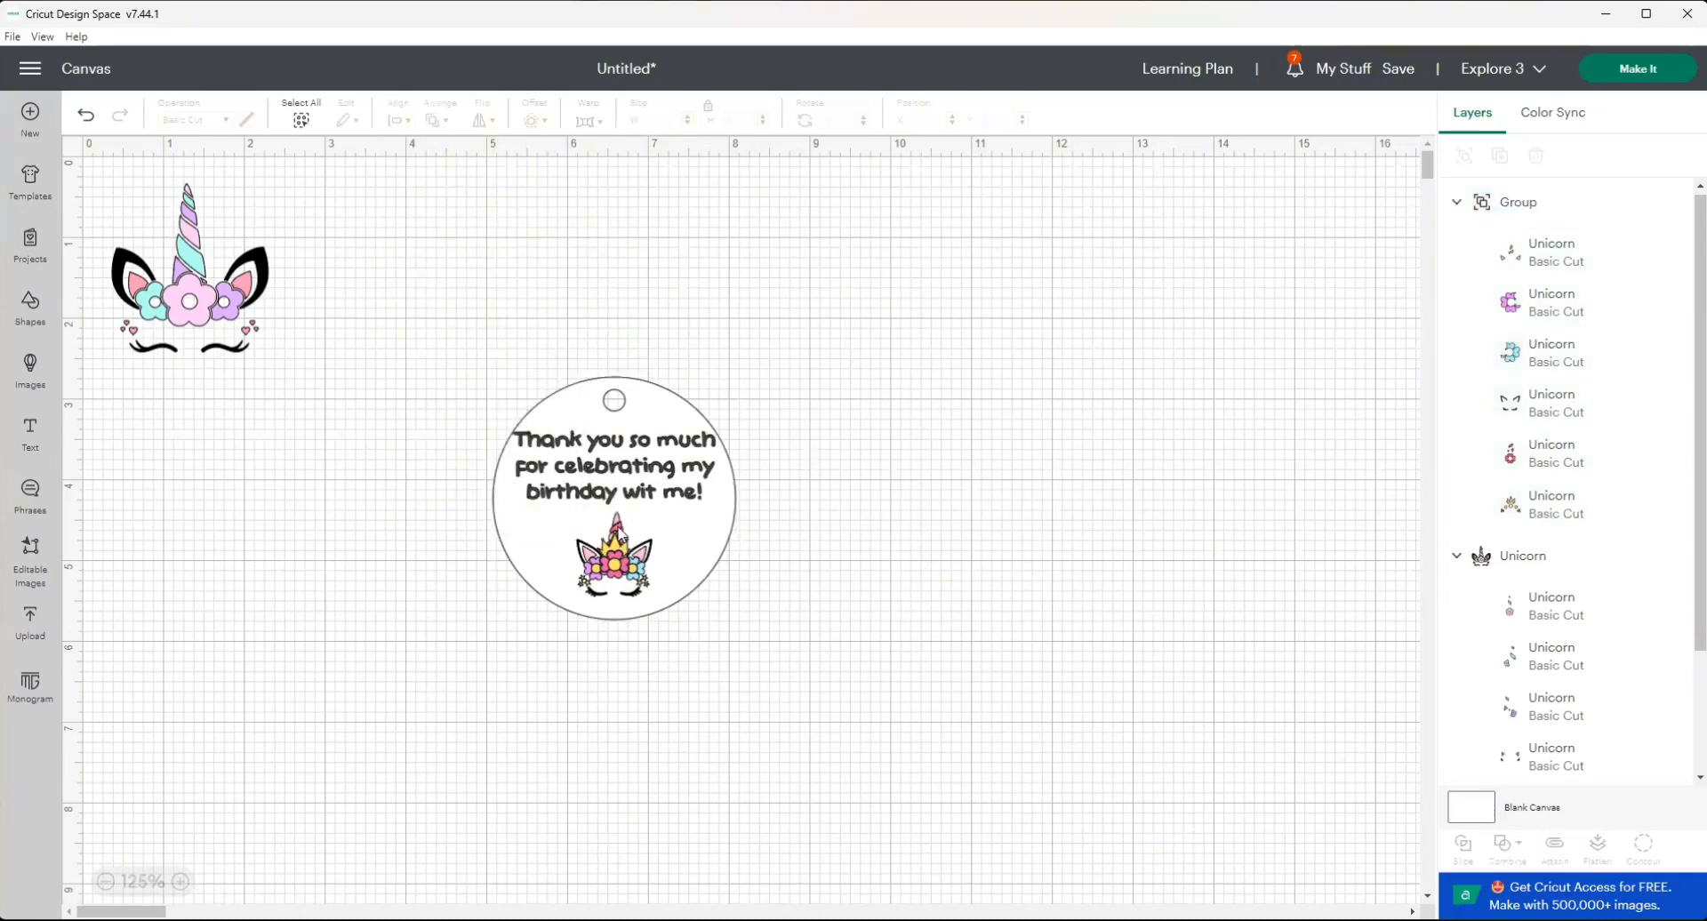
Move the message slightly down to just above the unicorn's horn and delete the spare unicorn face outside the tag.
{"action": "left_click", "coordinate": [663, 487]}
{"action": "left_click_drag", "start_coordinate": [653, 491], "coordinate": [652, 496]}
{"action": "left_click", "coordinate": [930, 620]}
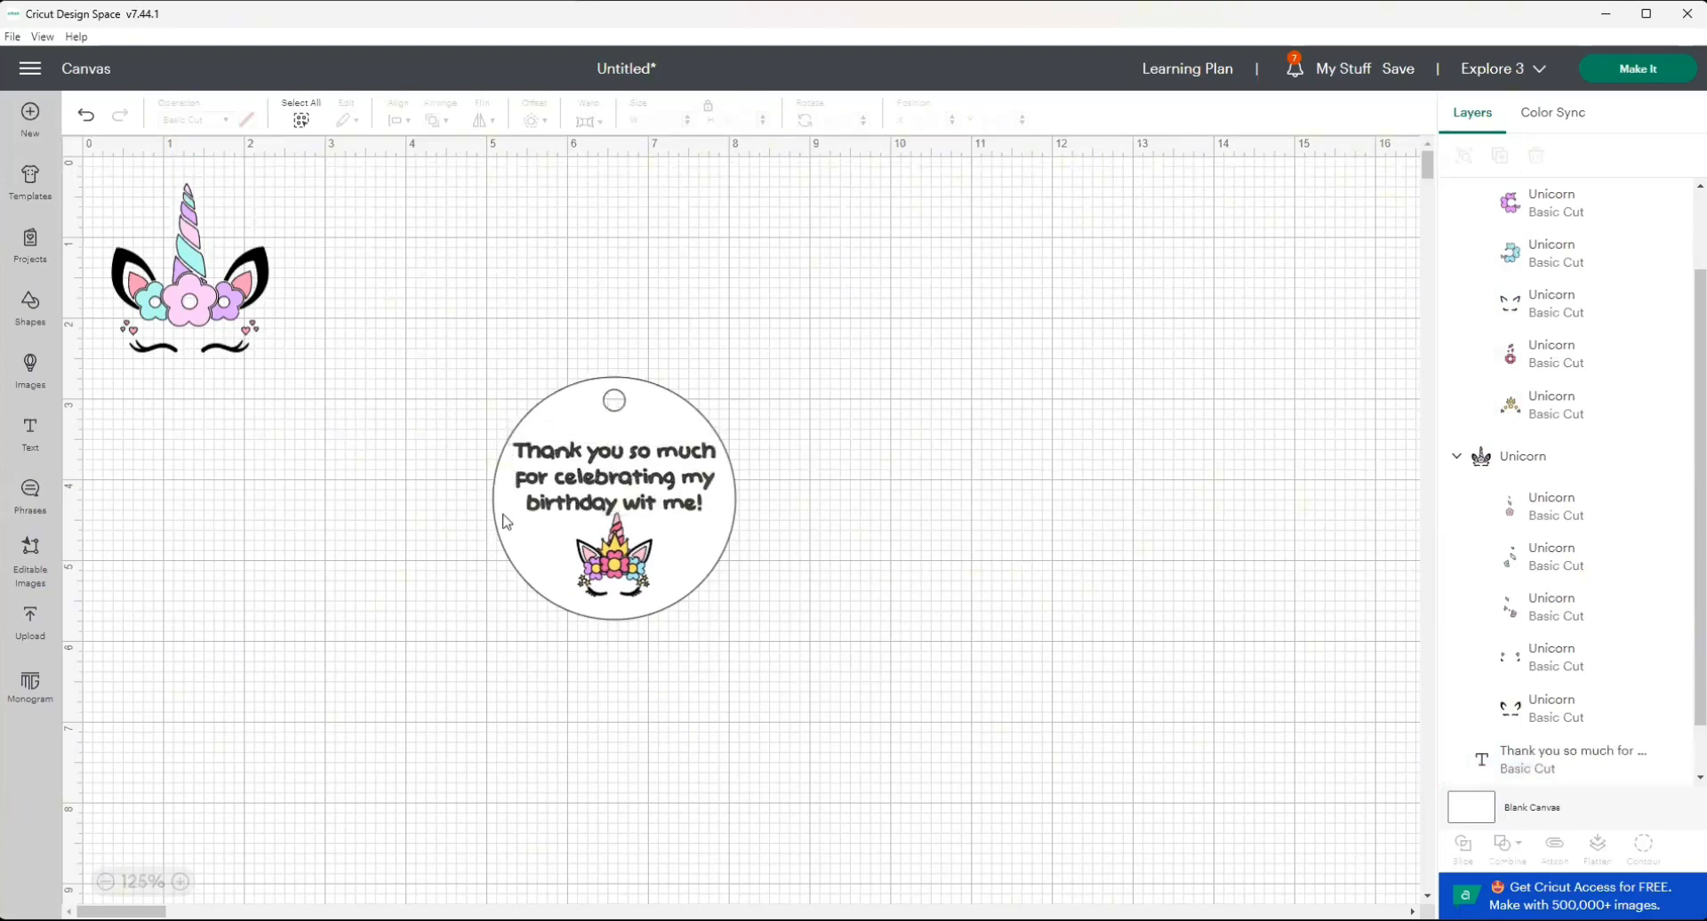
{"action": "left_click_drag", "start_coordinate": [87, 192], "coordinate": [301, 387]}
{"action": "key", "text": "Delete"}
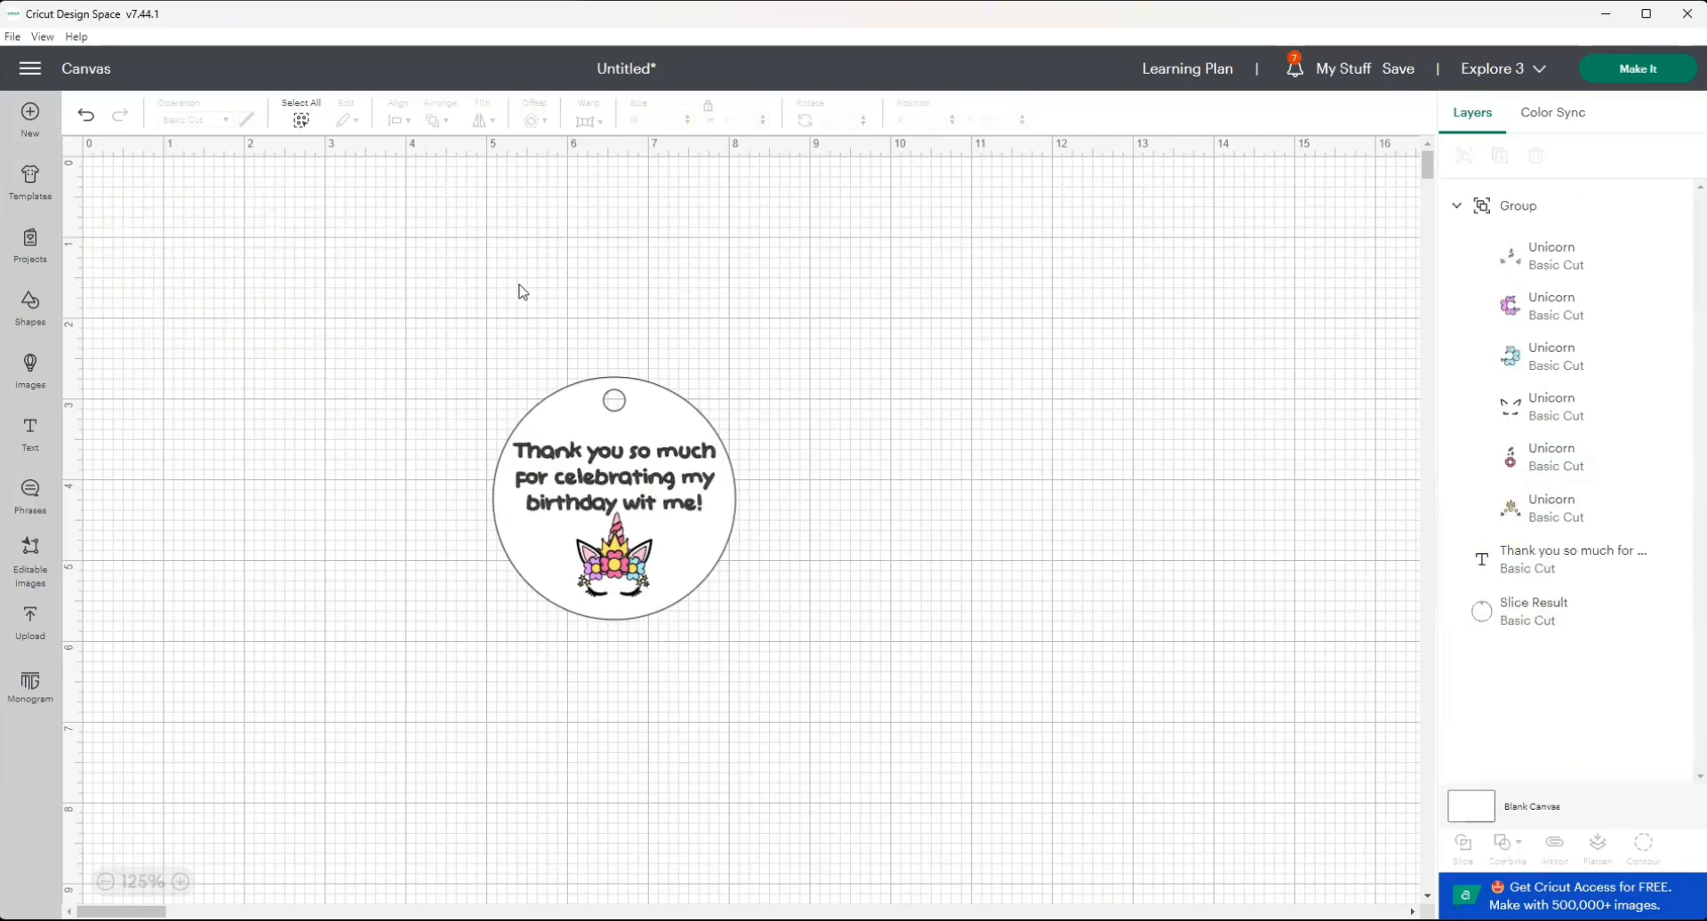
Select all parts of the tag and flatten them into a single Print Then Cut image.
{"action": "left_click_drag", "start_coordinate": [492, 260], "coordinate": [869, 702]}
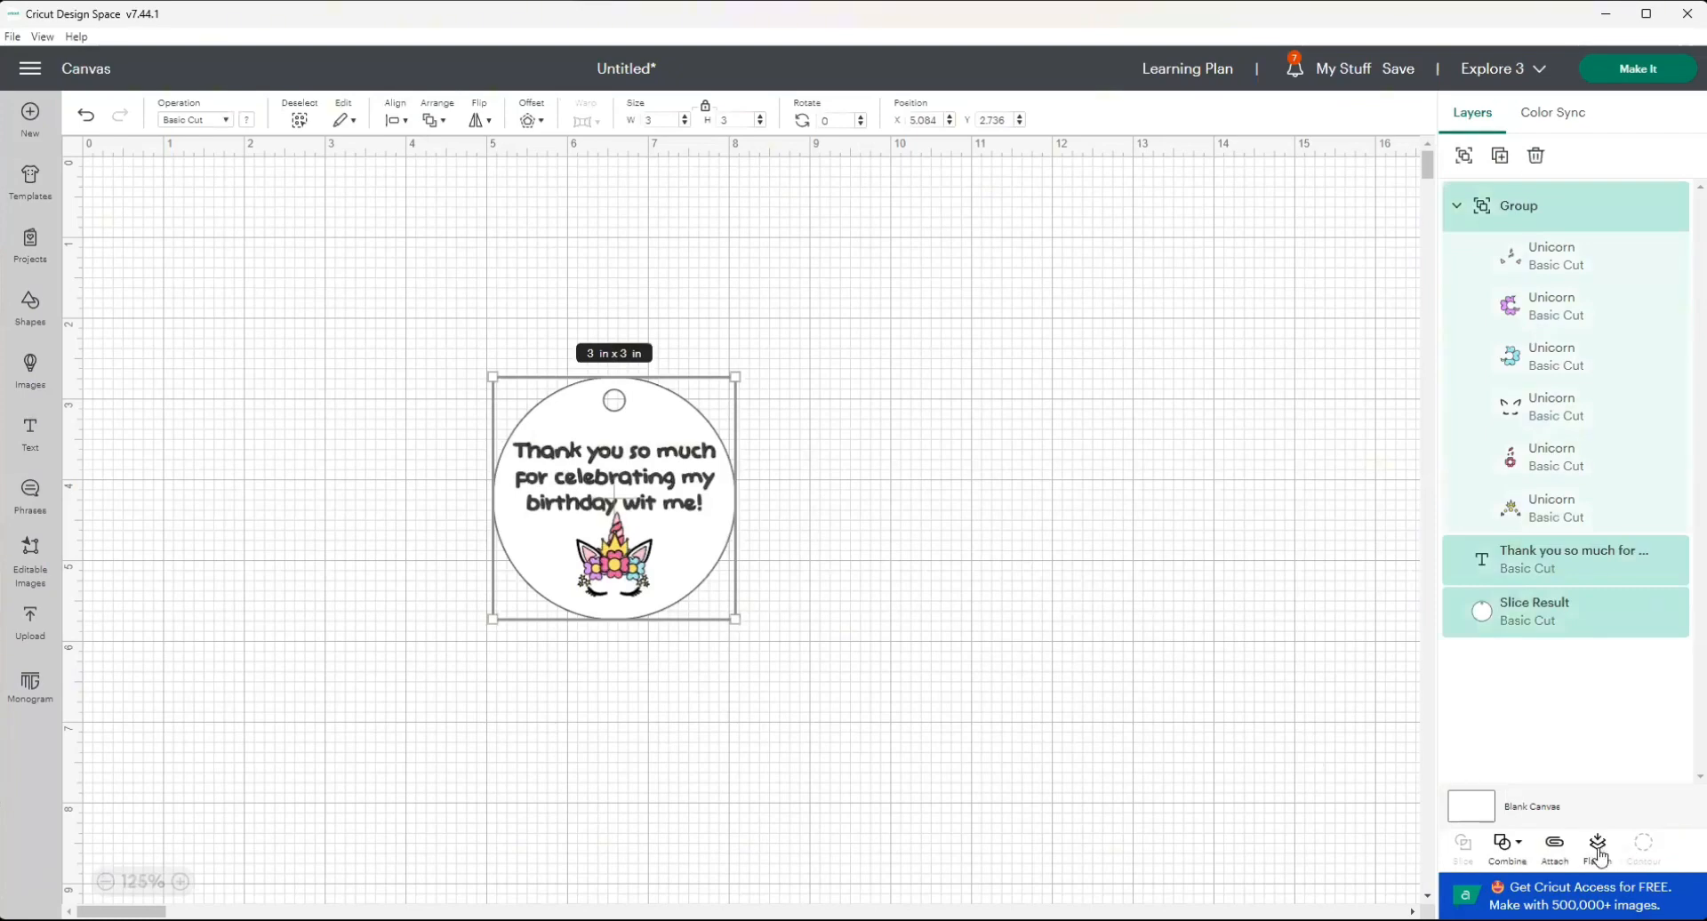
{"action": "left_click", "coordinate": [1599, 852]}
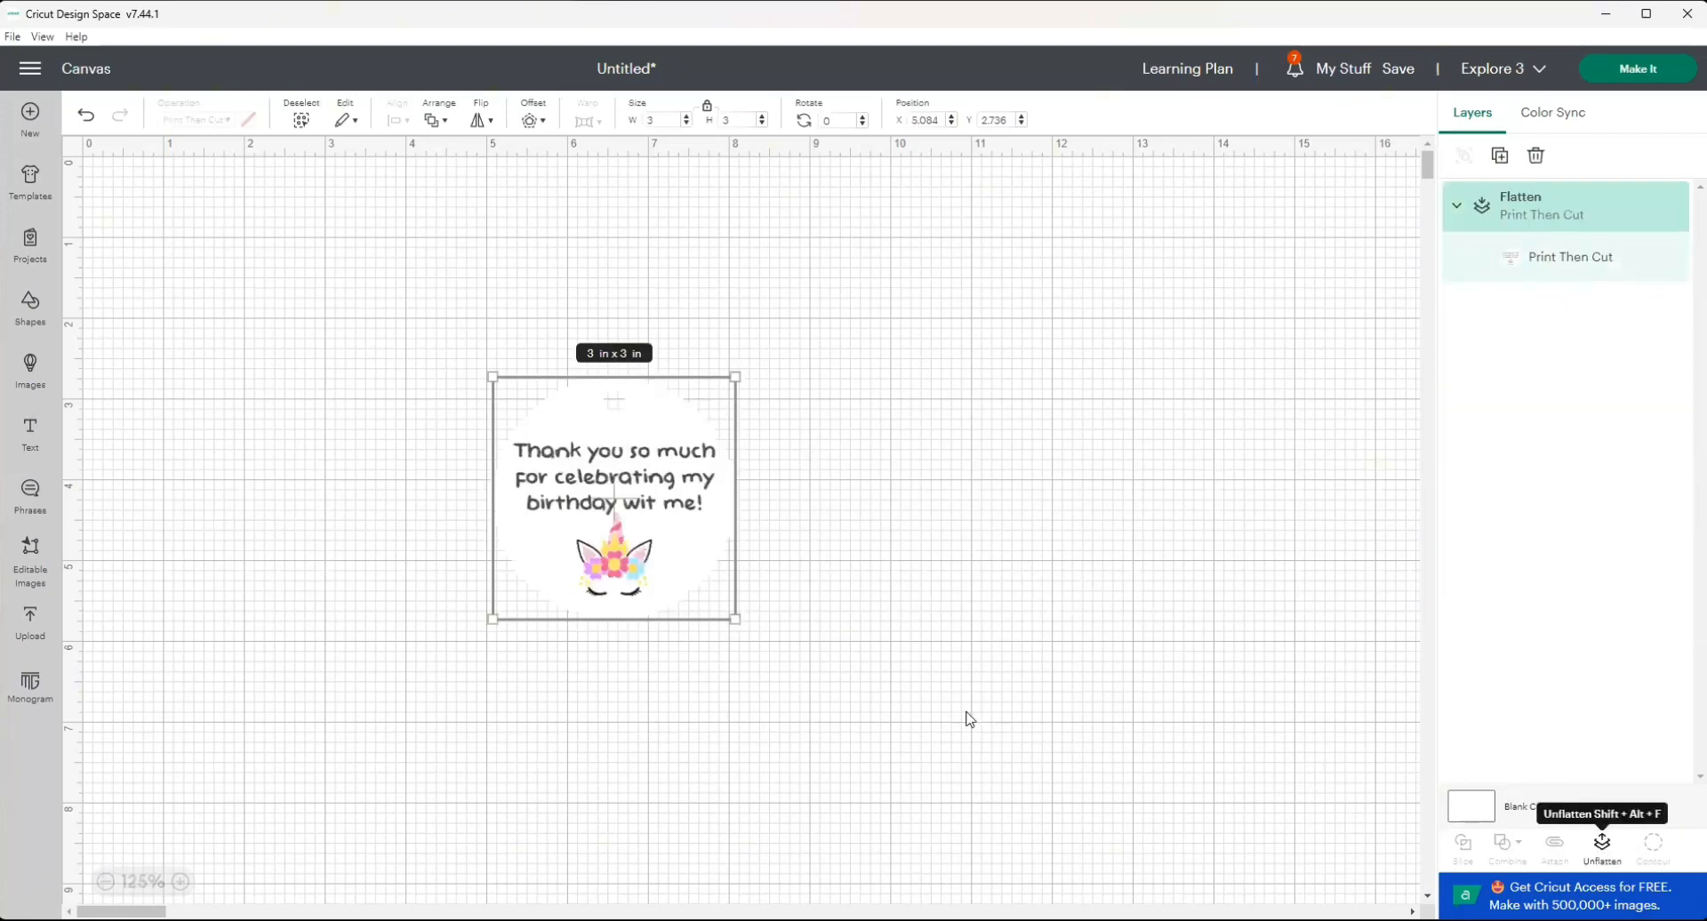
{"action": "left_click", "coordinate": [942, 575]}
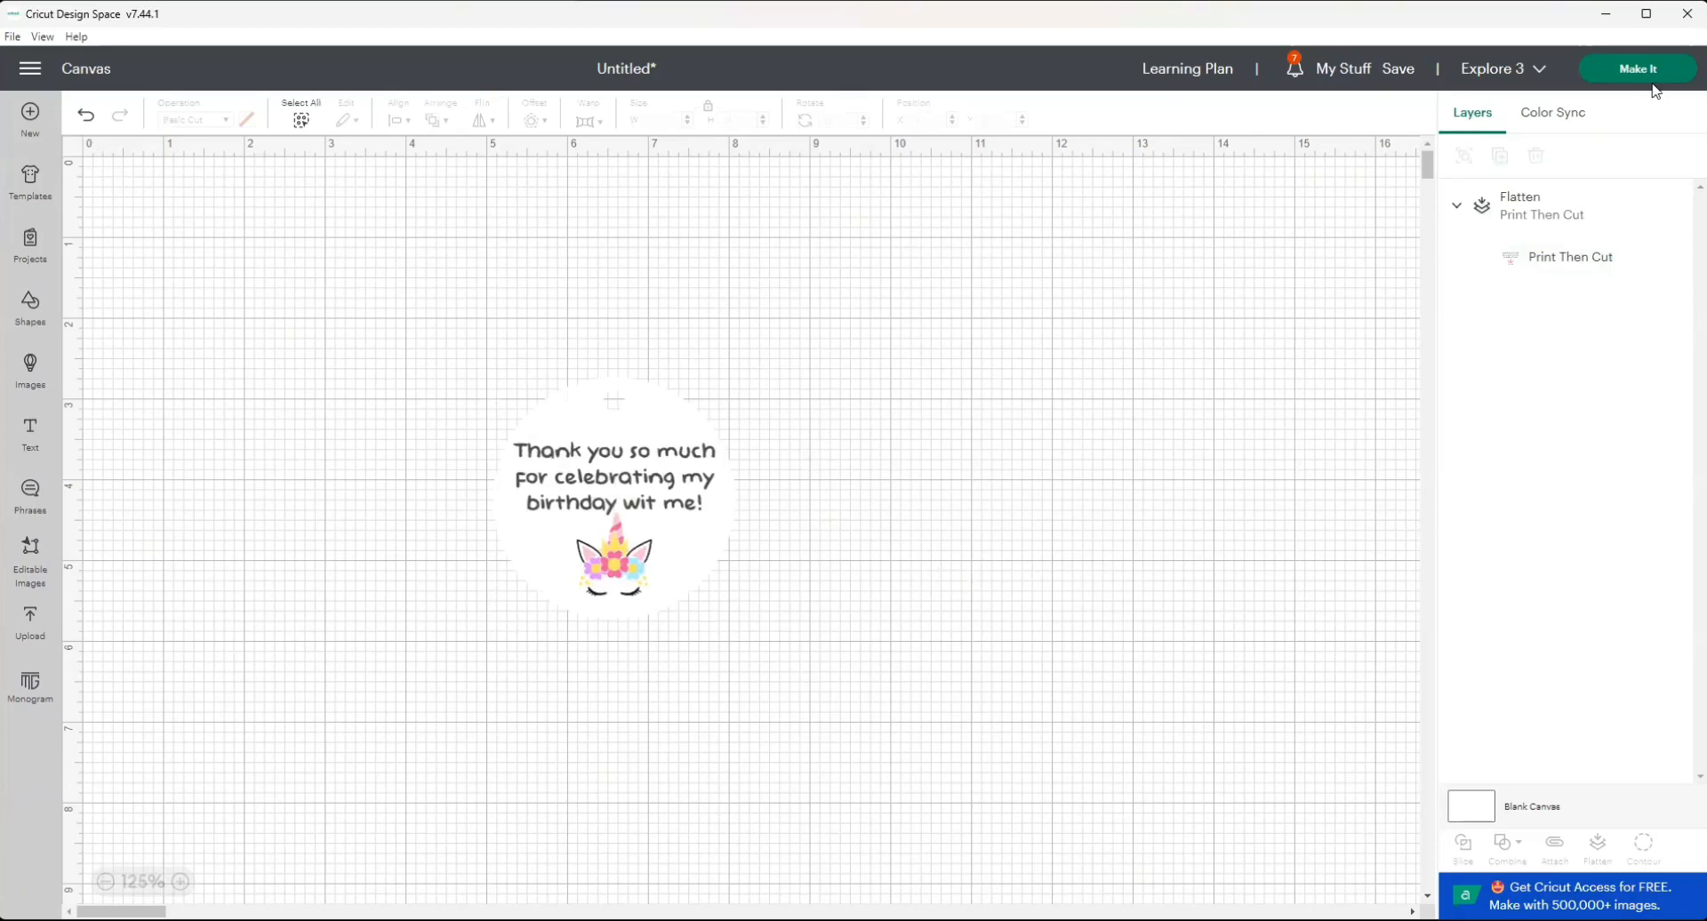
Save the project with the title "Thank you tags".
{"action": "left_click", "coordinate": [1399, 69]}
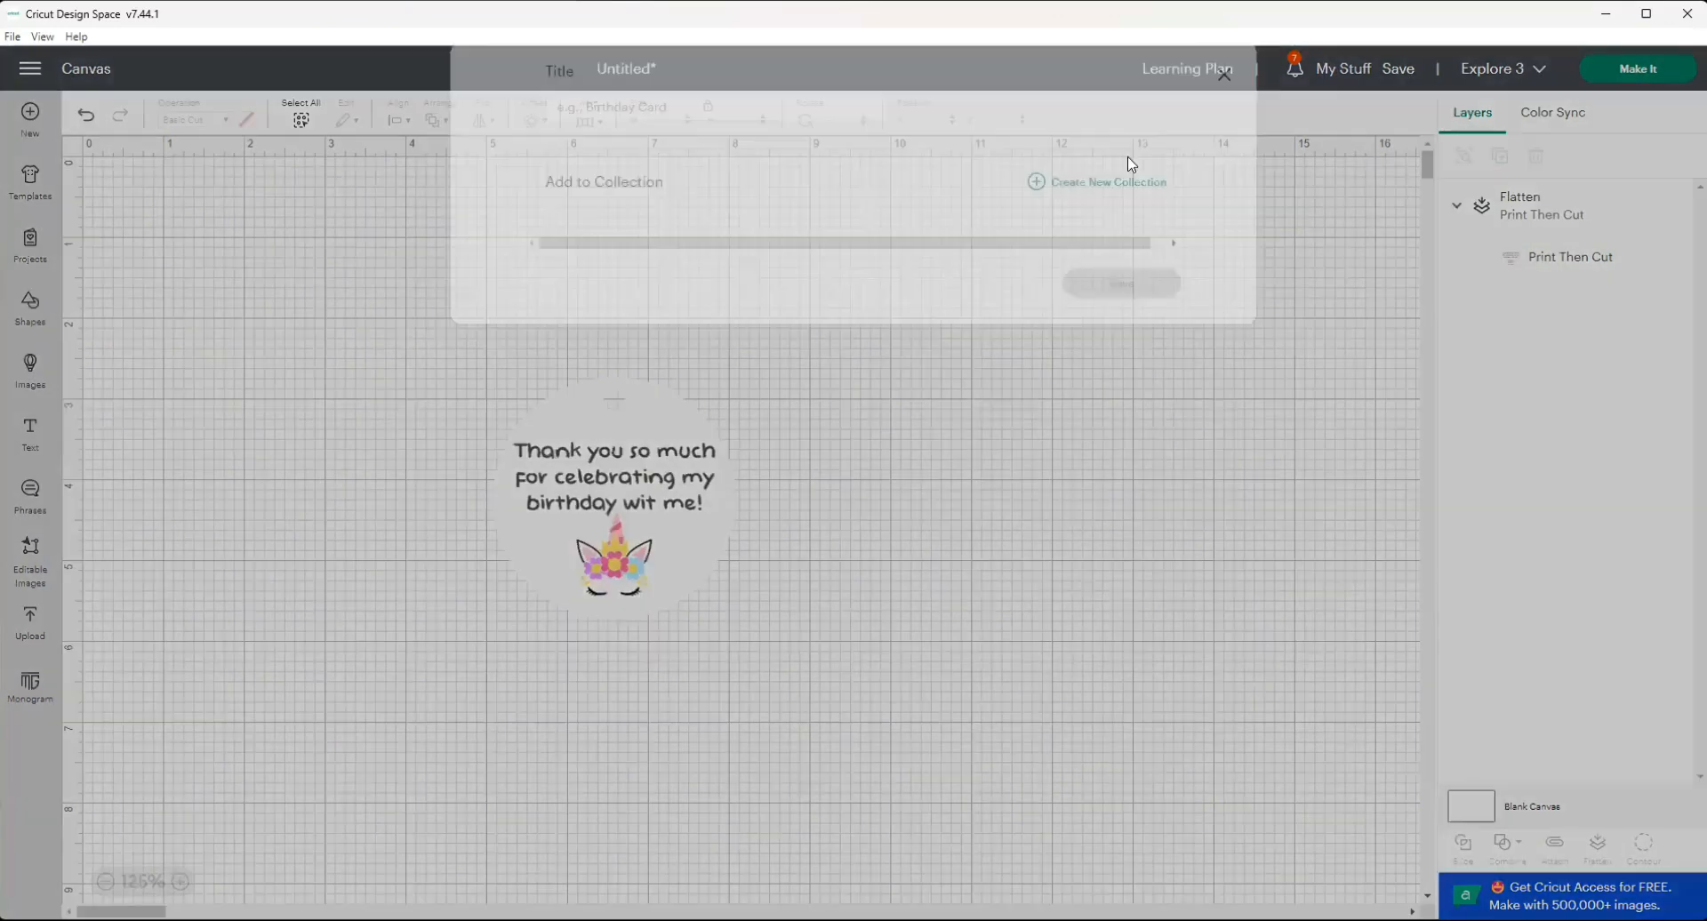
{"action": "left_click", "coordinate": [836, 134]}
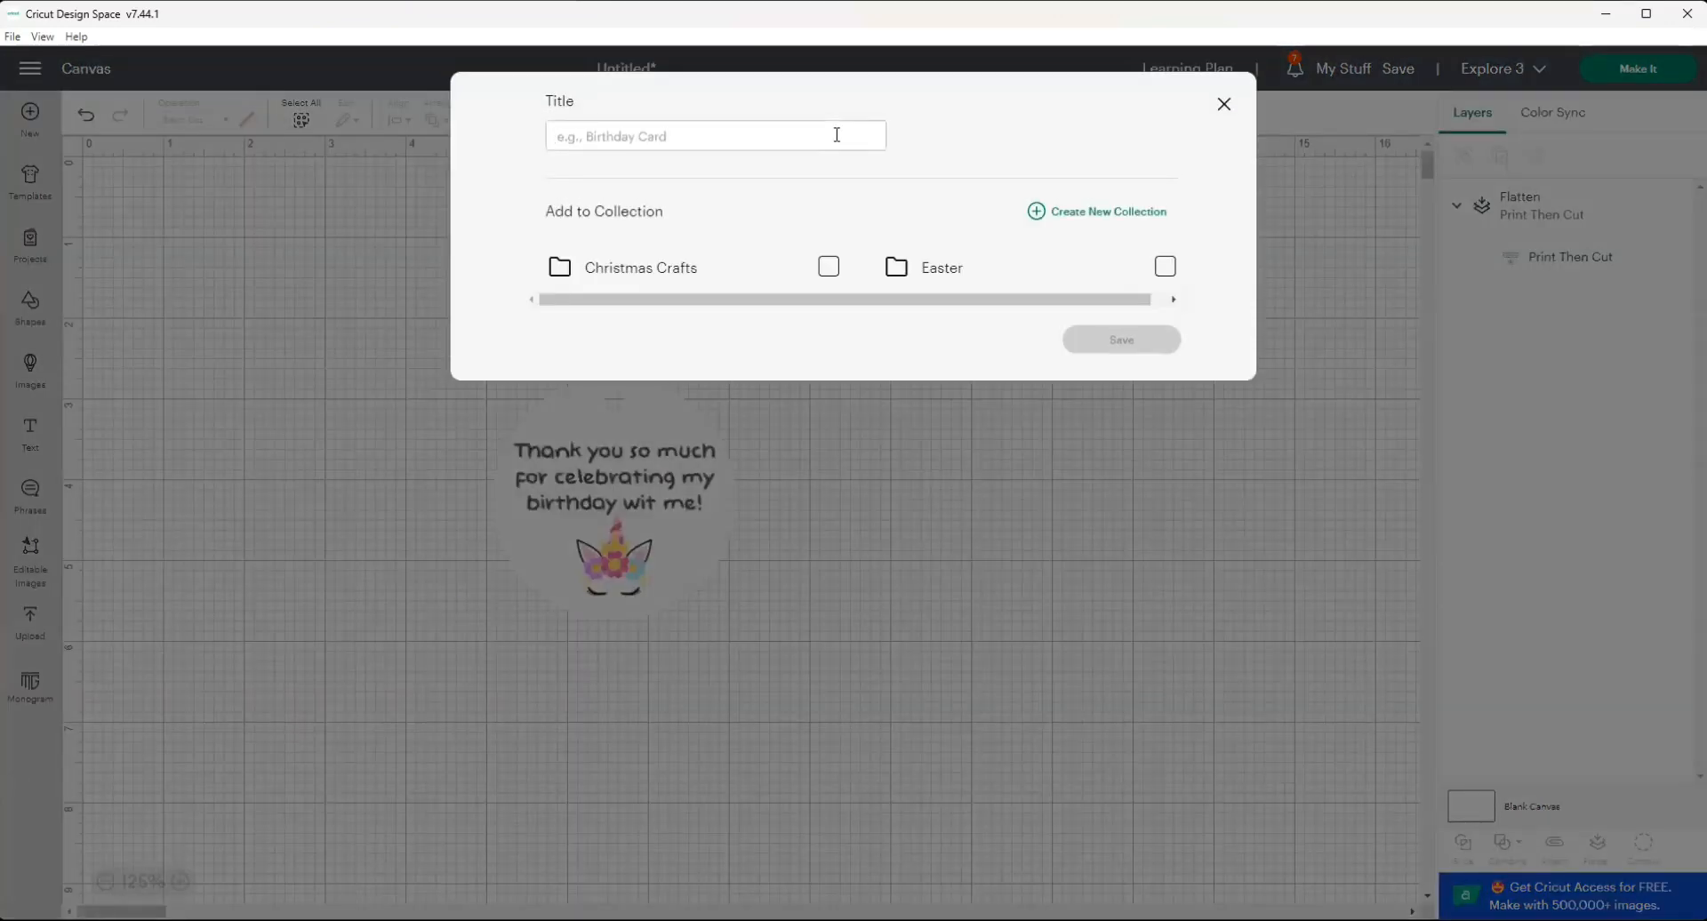
{"action": "type", "text": "Thank you"}
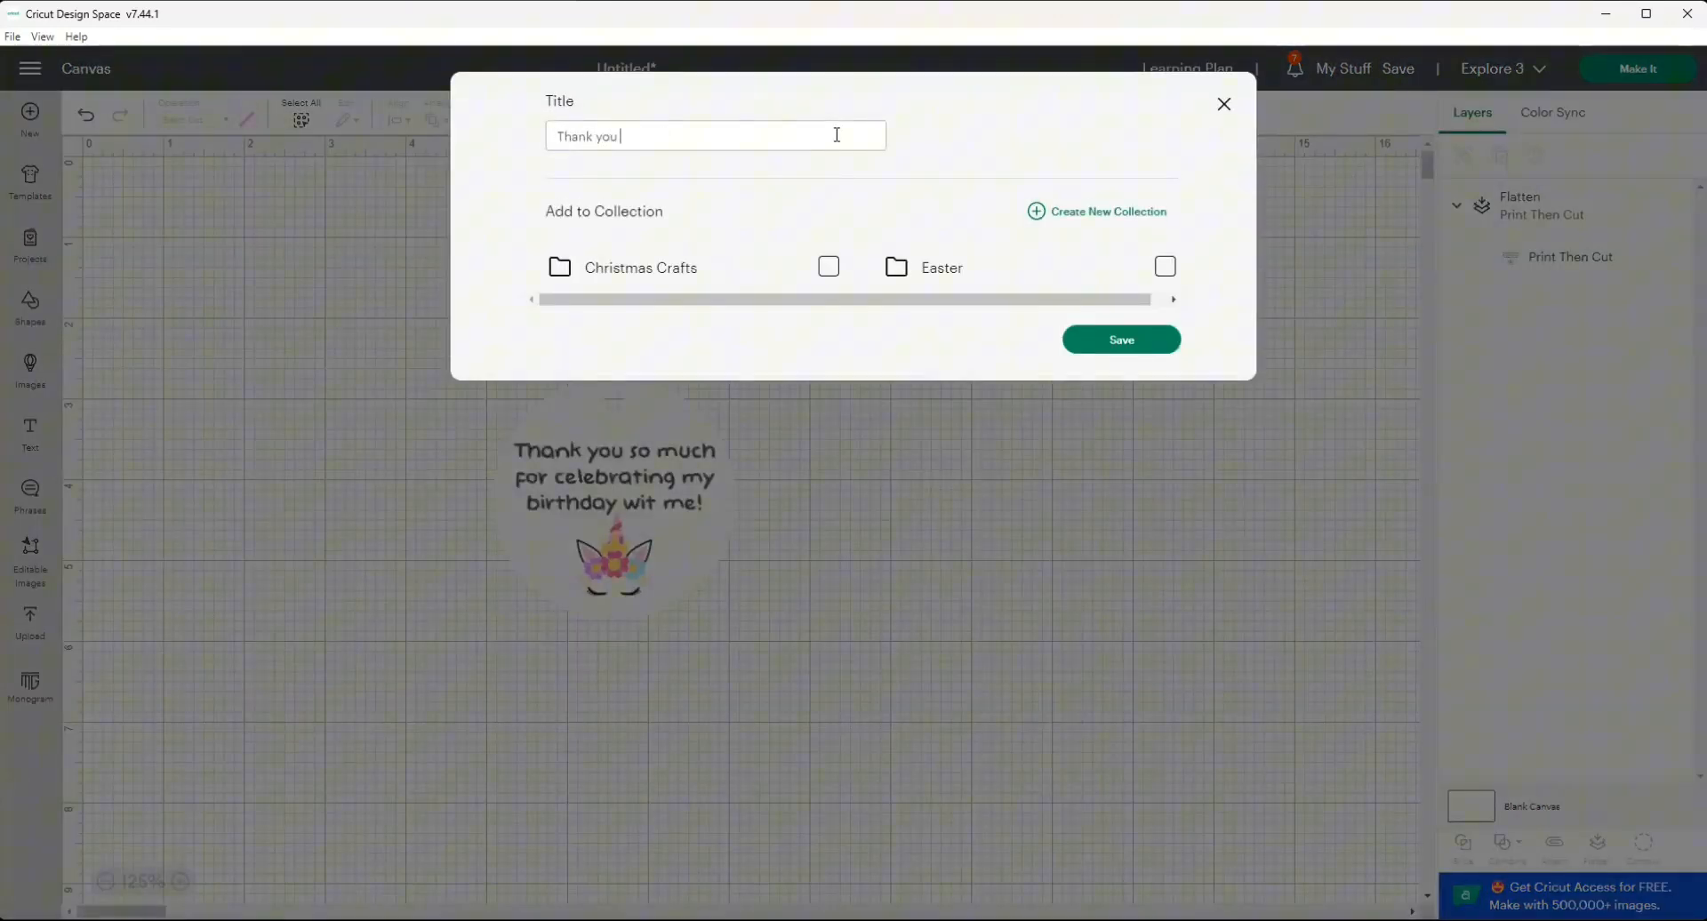
{"action": "type", "text": " tags"}
{"action": "left_click", "coordinate": [1143, 347]}
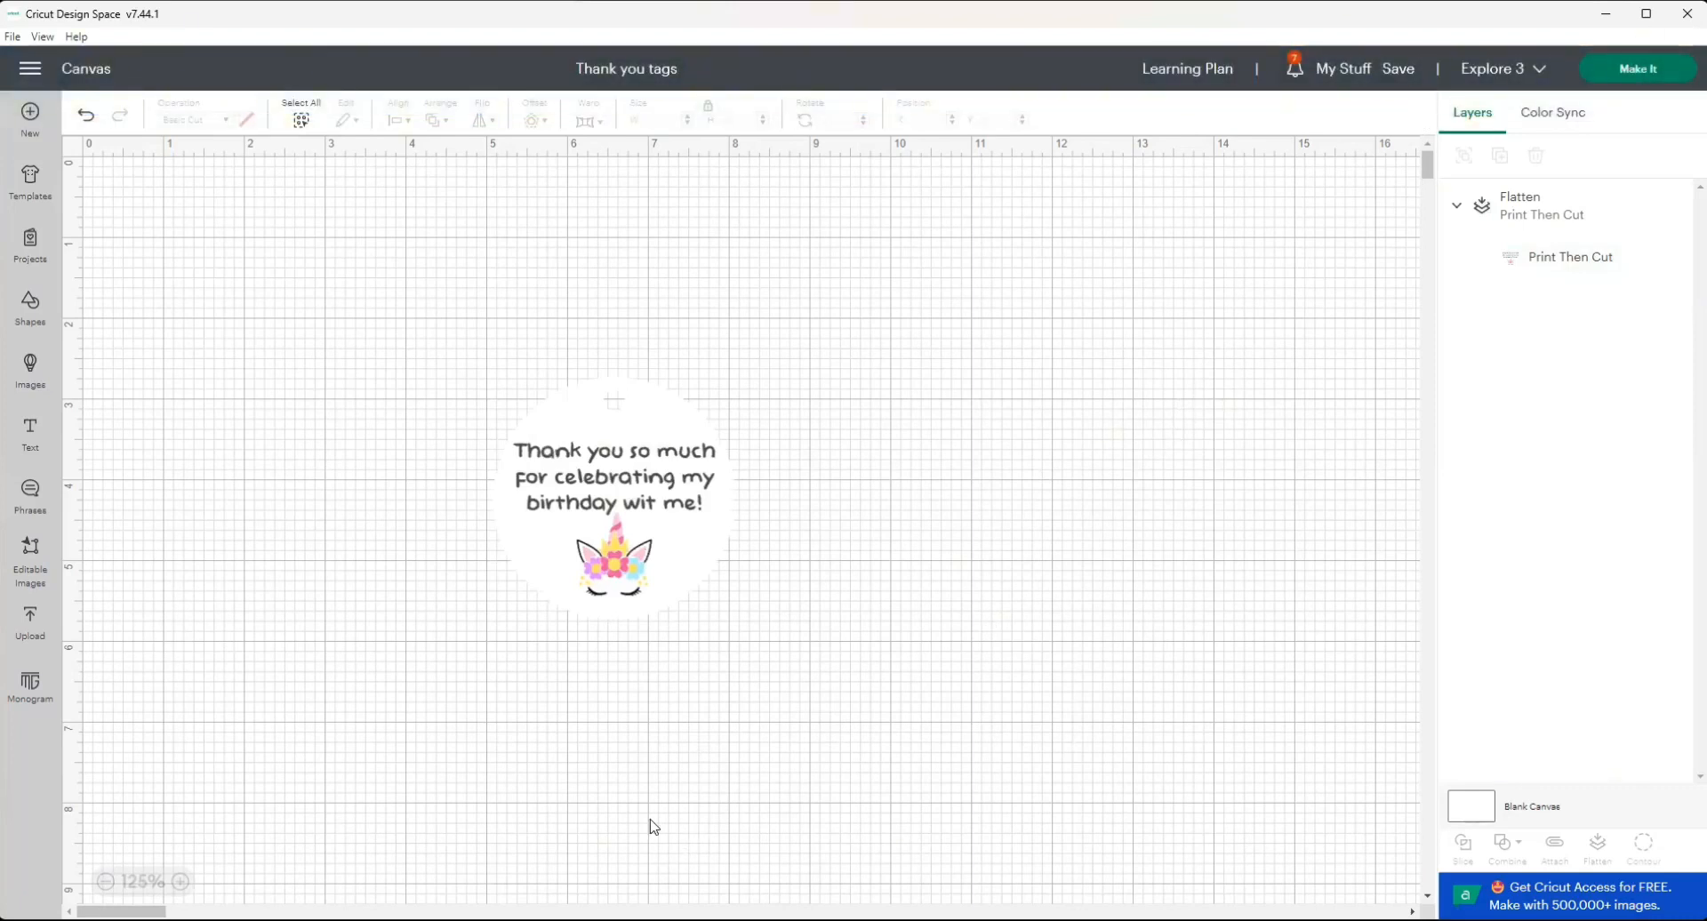
Check the mat preview, return to the canvas and duplicate the flattened tag four times.
{"action": "left_click", "coordinate": [1656, 68]}
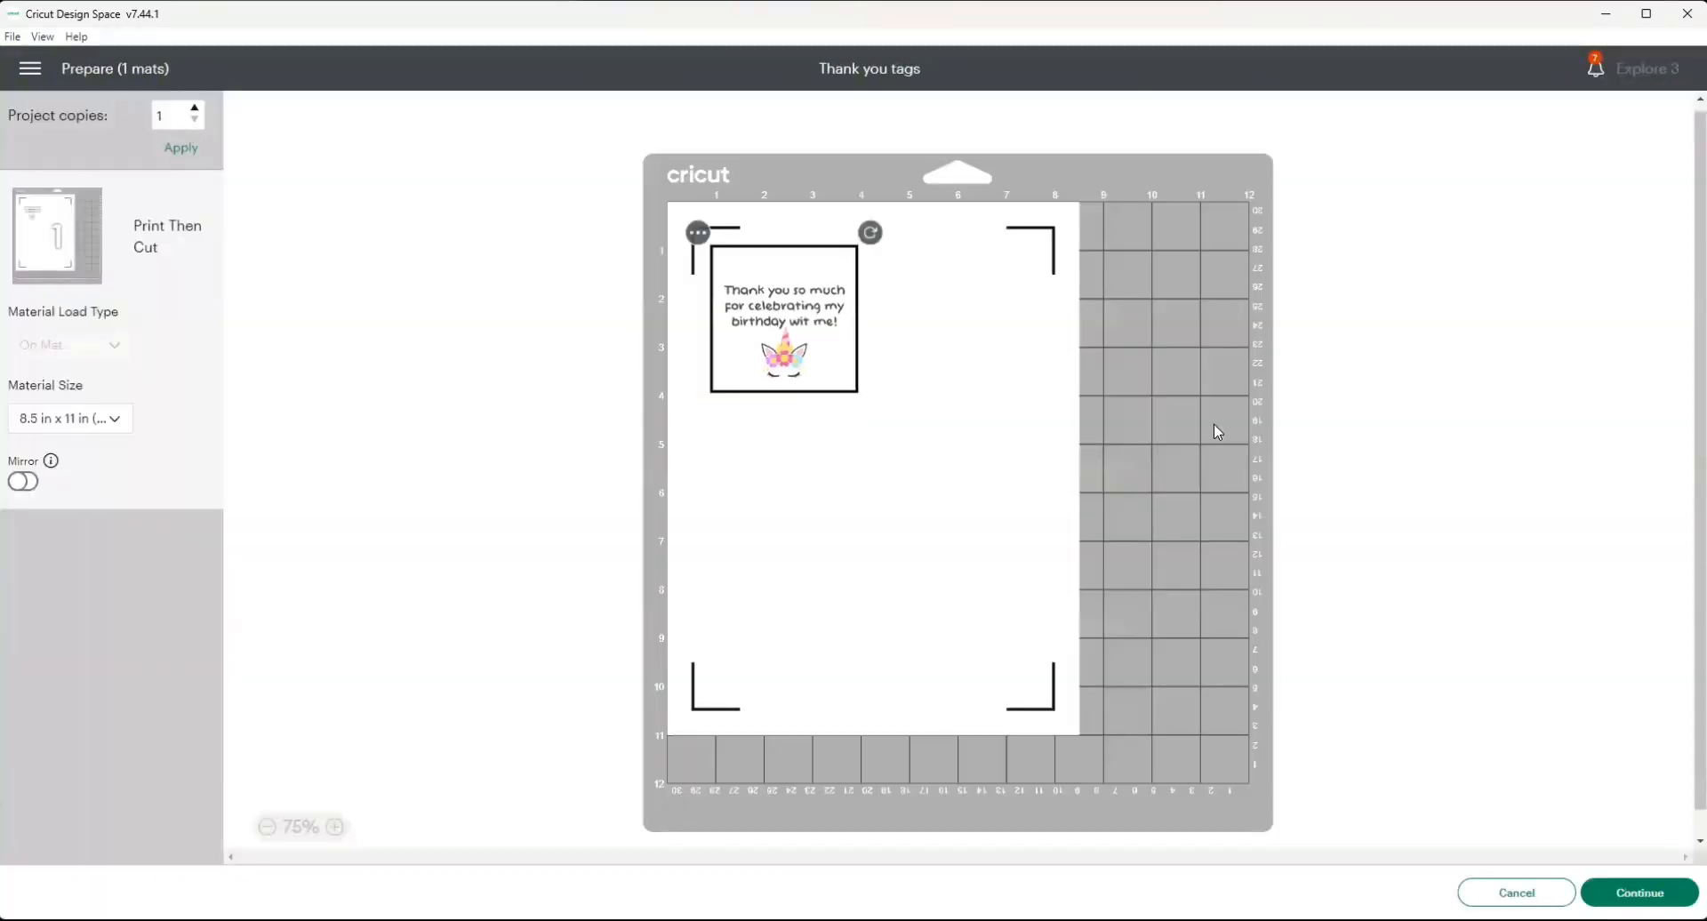
{"action": "left_click", "coordinate": [1516, 892]}
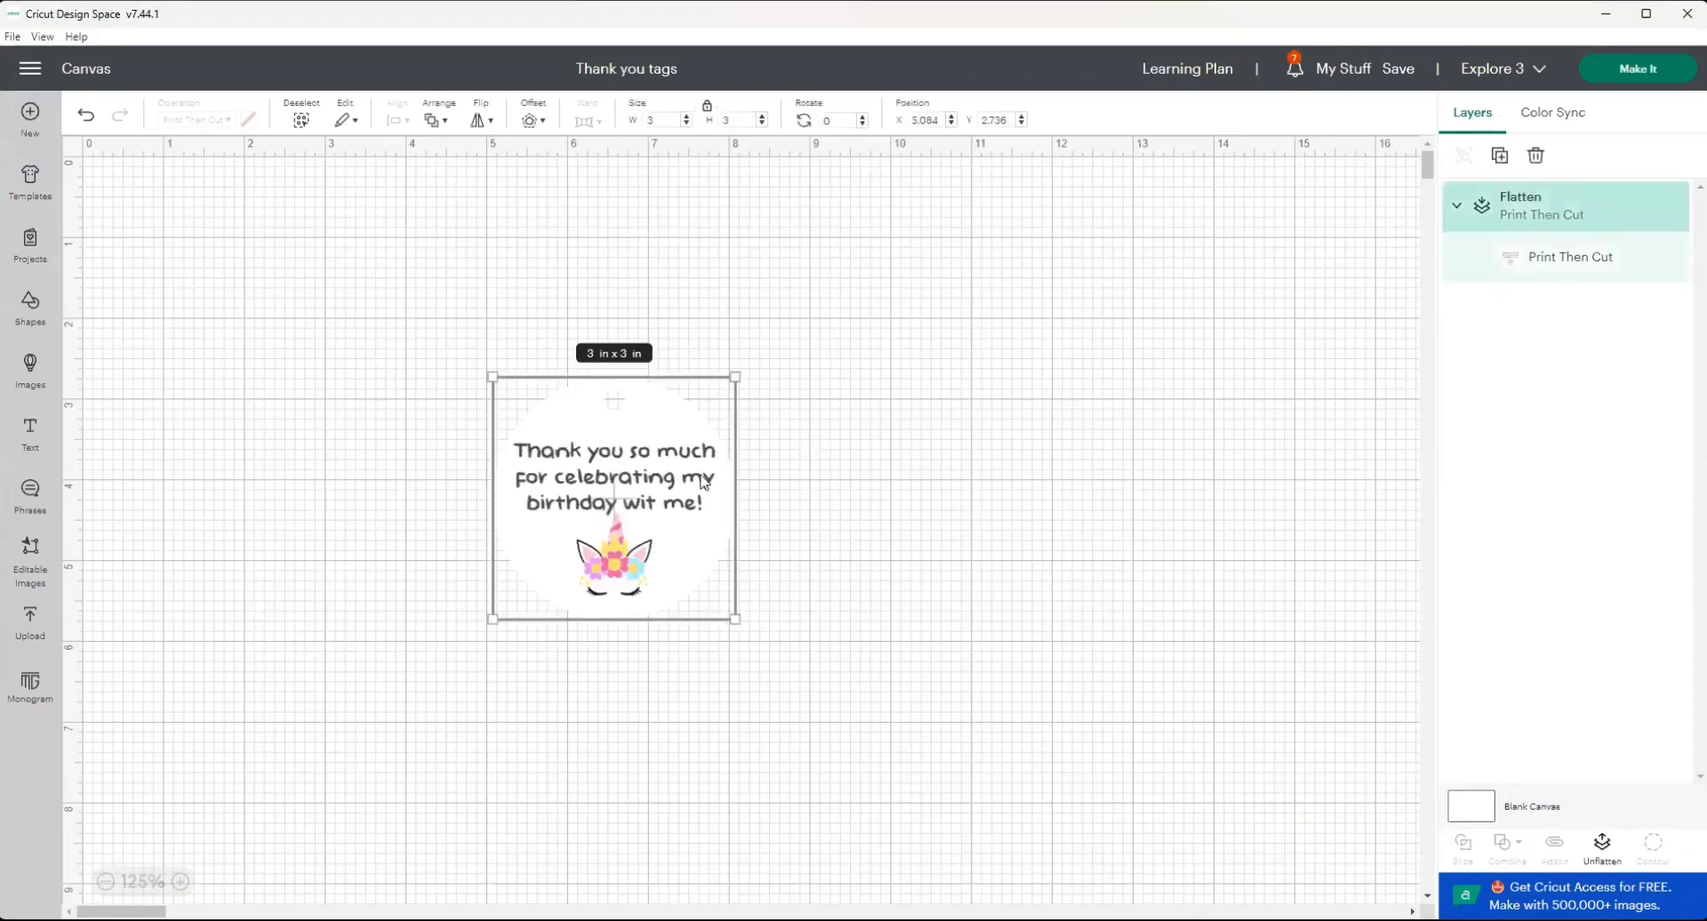
{"action": "left_click", "coordinate": [1499, 157]}
{"action": "left_click", "coordinate": [1499, 157]}
{"action": "left_click", "coordinate": [1499, 158]}
{"action": "left_click", "coordinate": [1499, 158]}
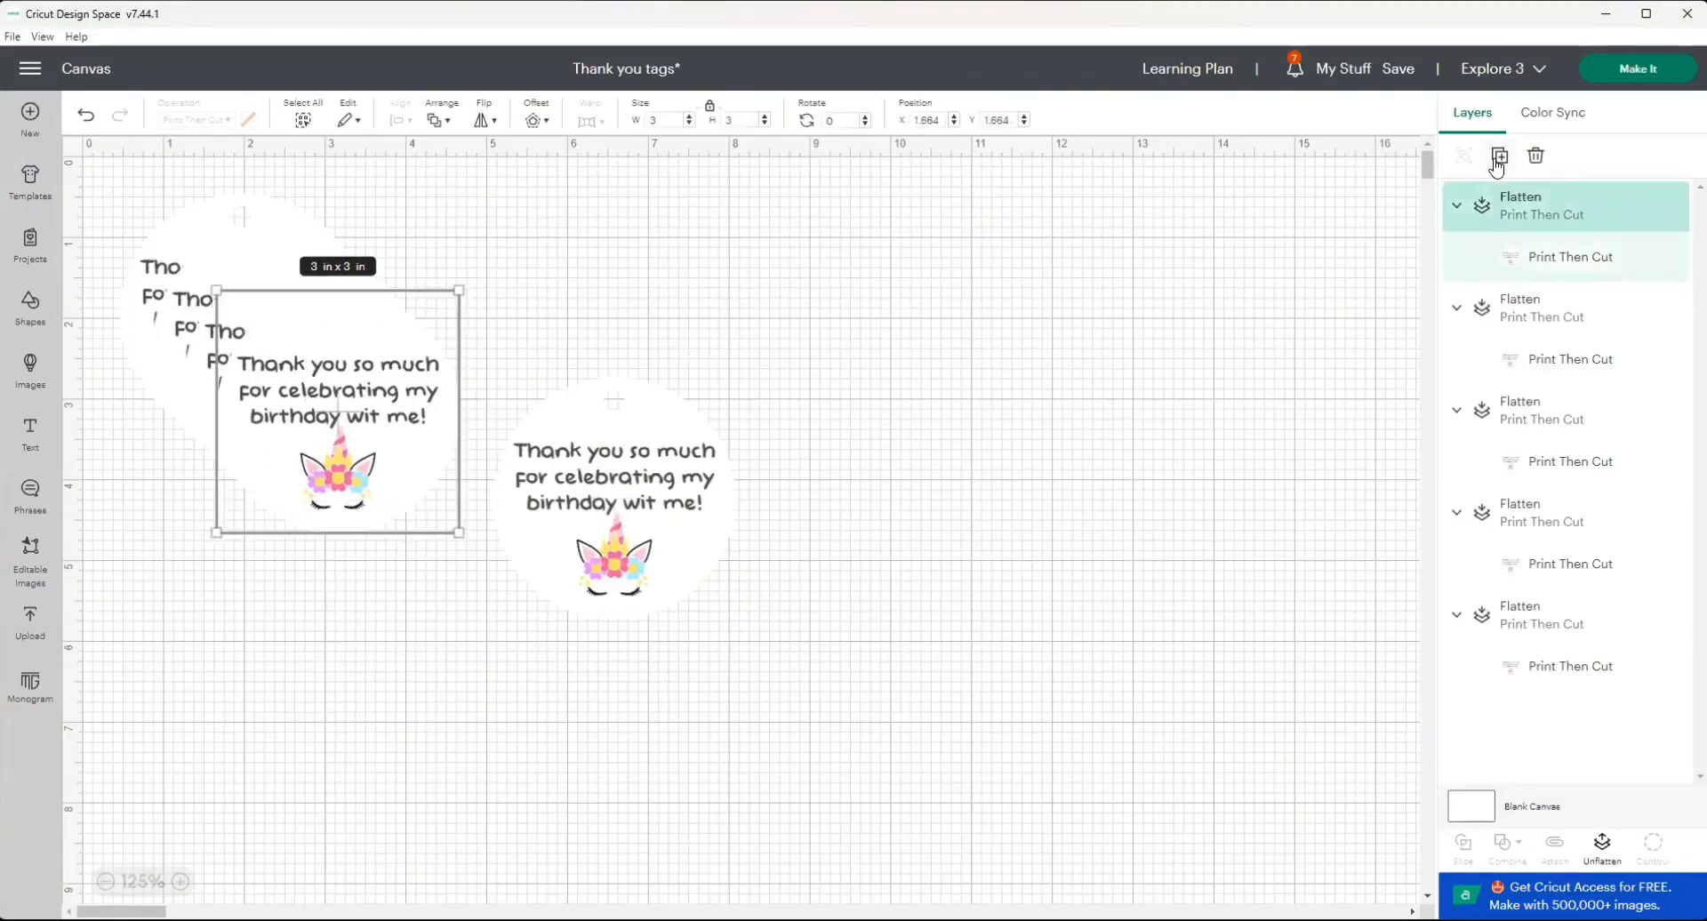
Check the mat preview for the five tags and add one more duplicate of the flattened tag on the canvas.
{"action": "left_click", "coordinate": [1645, 78]}
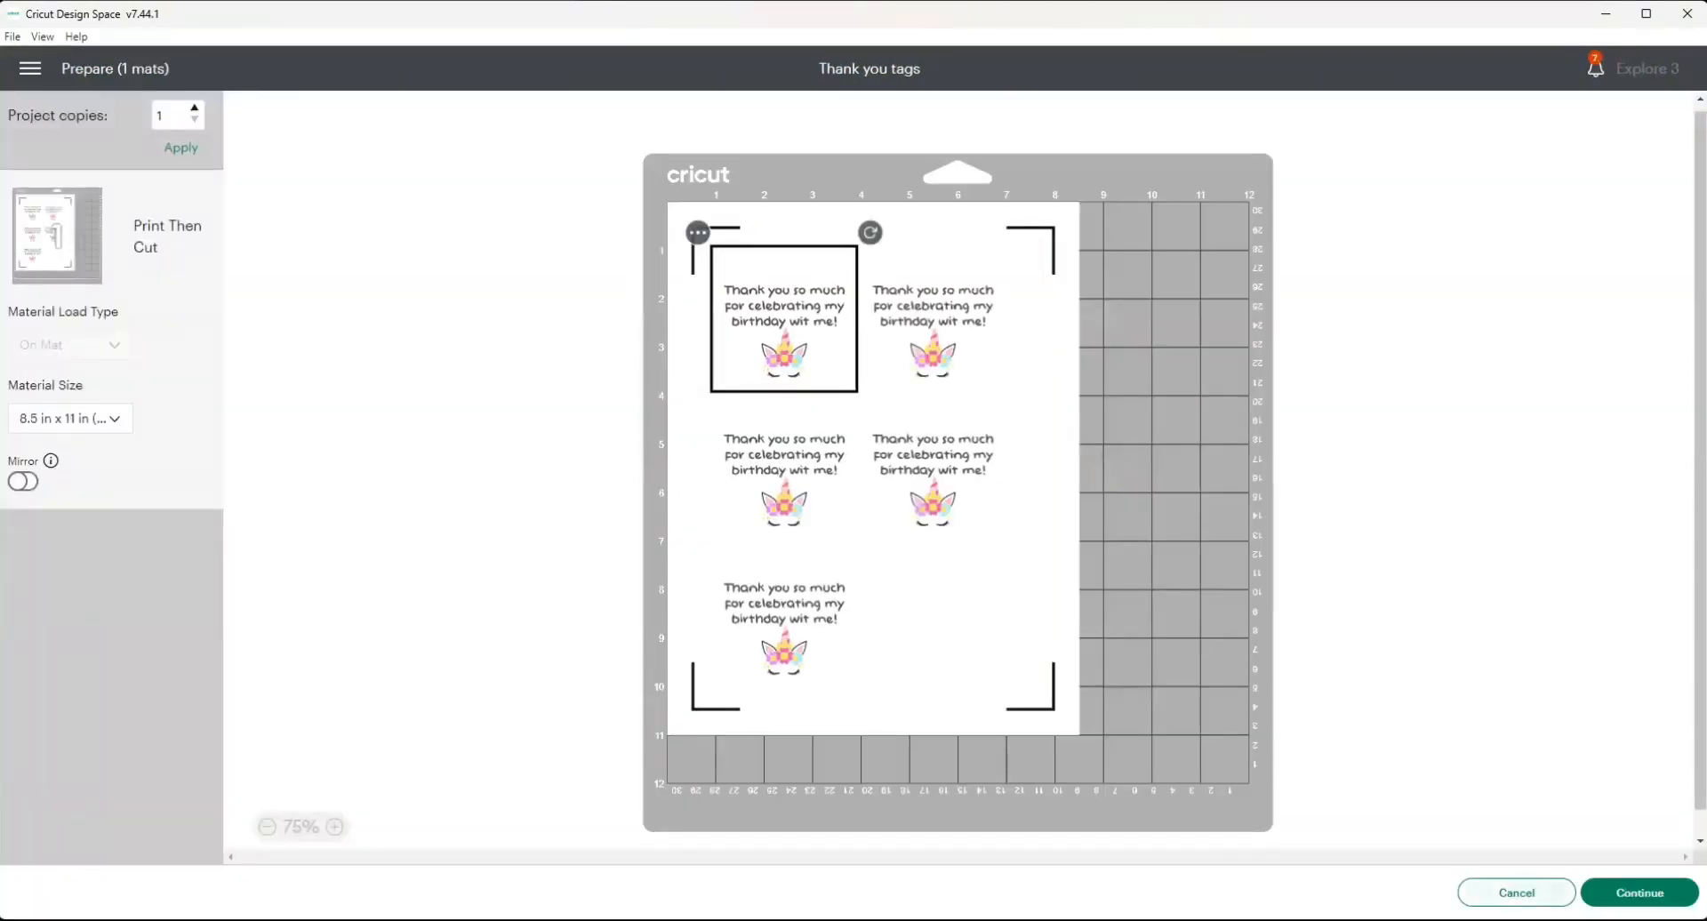
{"action": "left_click", "coordinate": [1517, 892]}
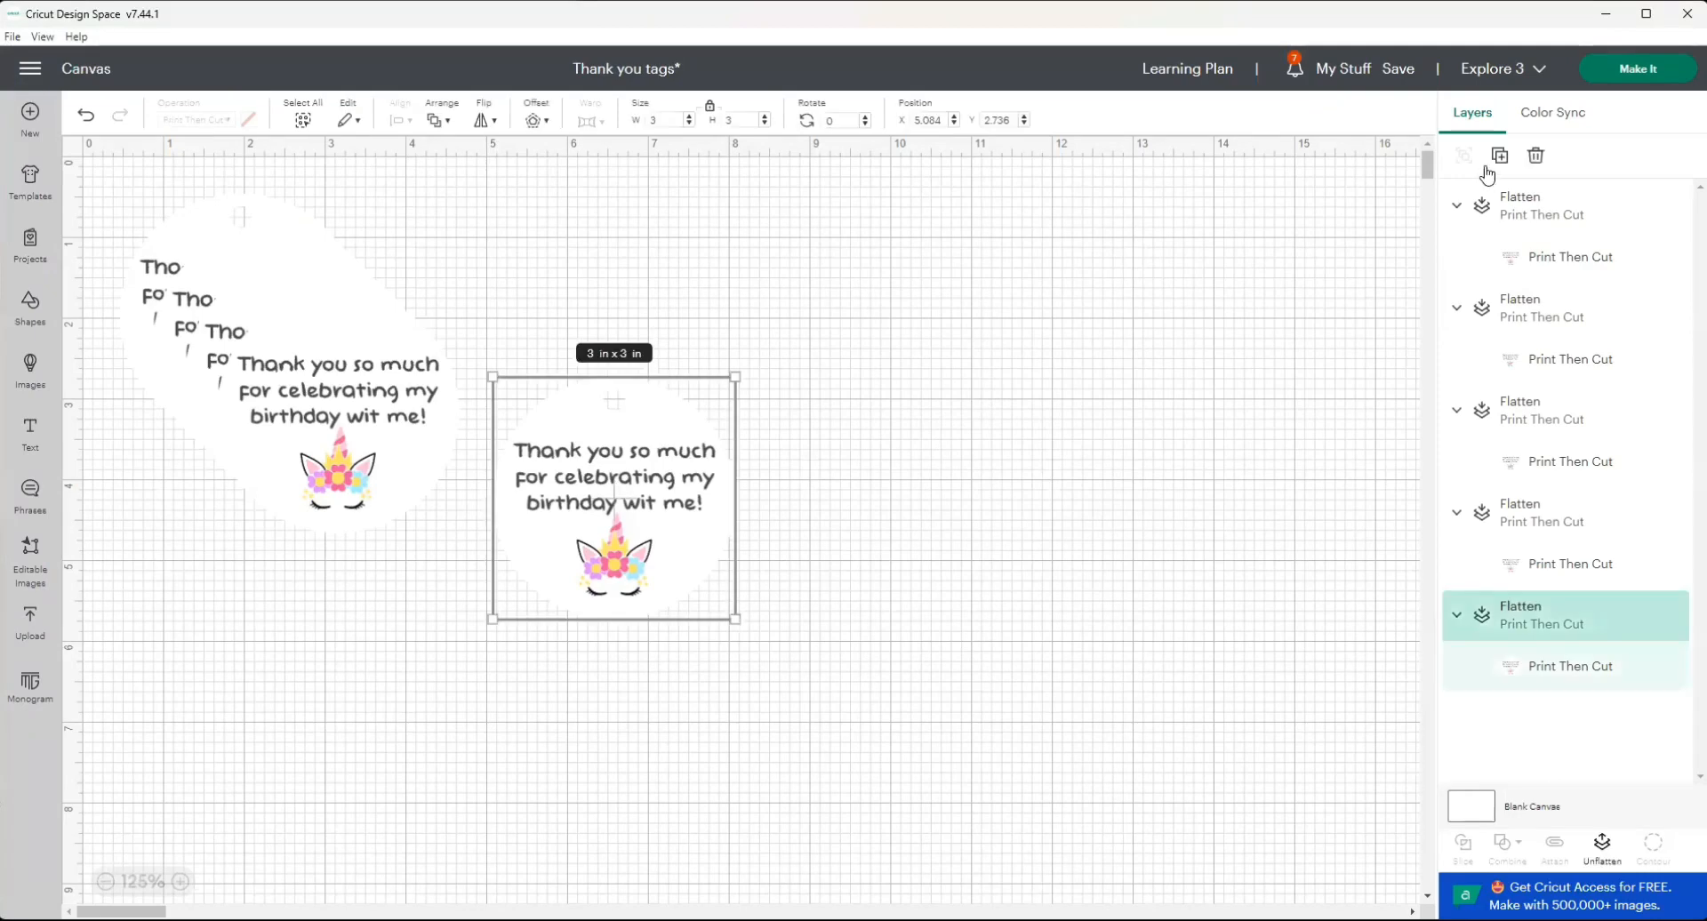
{"action": "left_click", "coordinate": [1500, 155]}
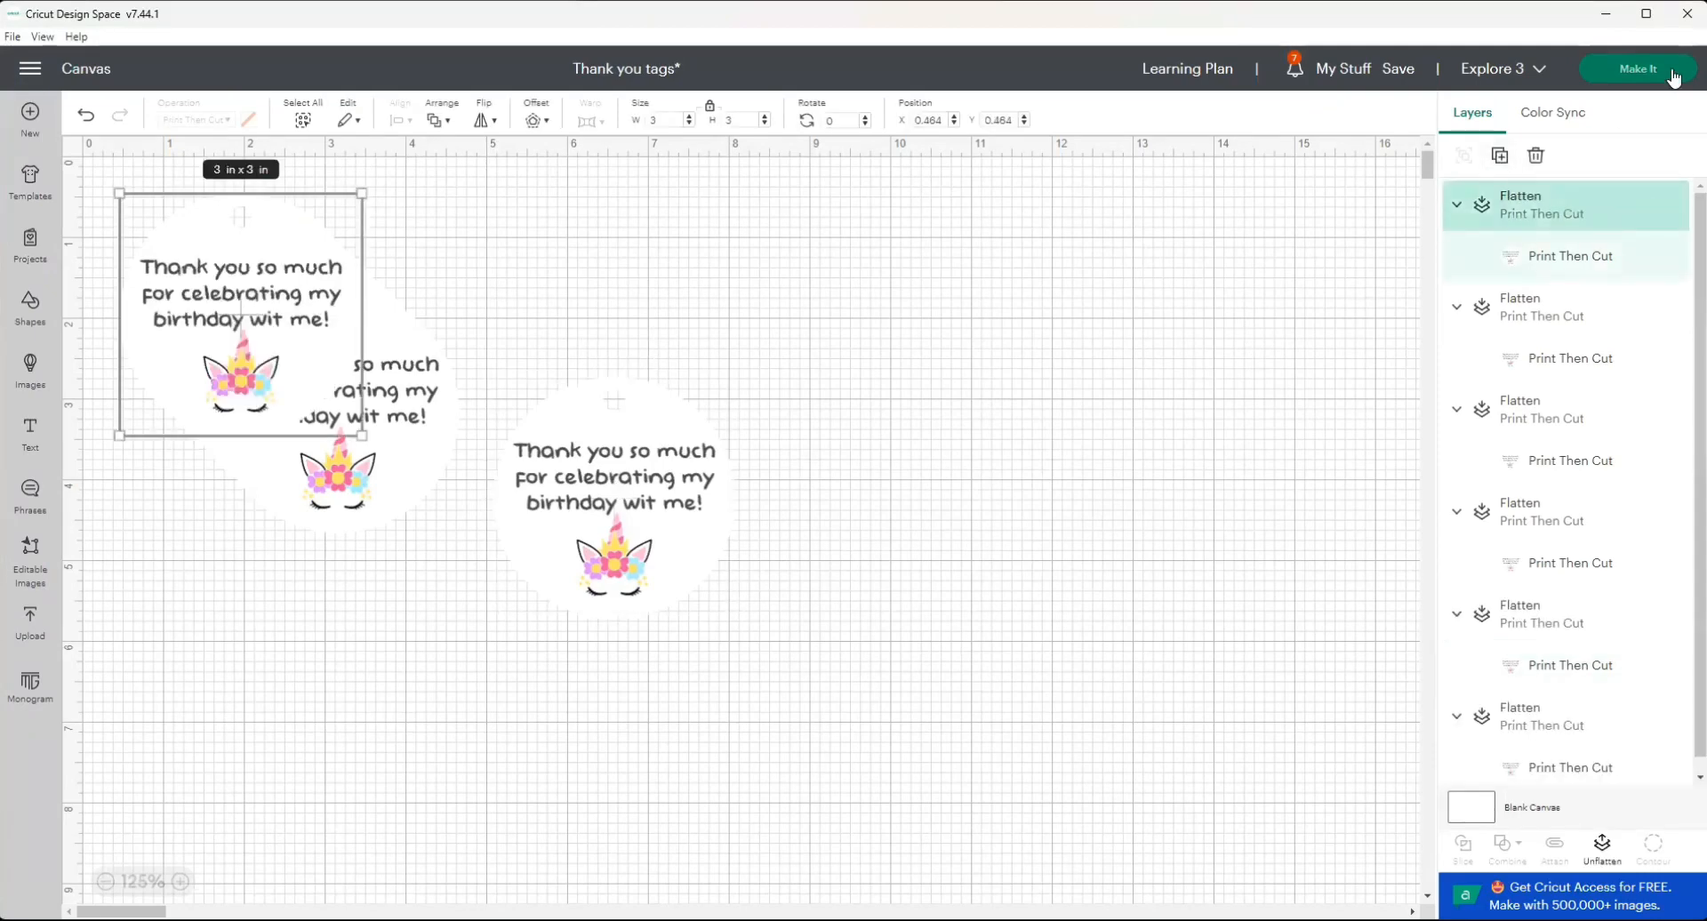
Prepare the six-tag project and print it on the EPSON38BBD5 (ET-4850 Series) printer with Add Bleed turned off.
{"action": "left_click", "coordinate": [1672, 76]}
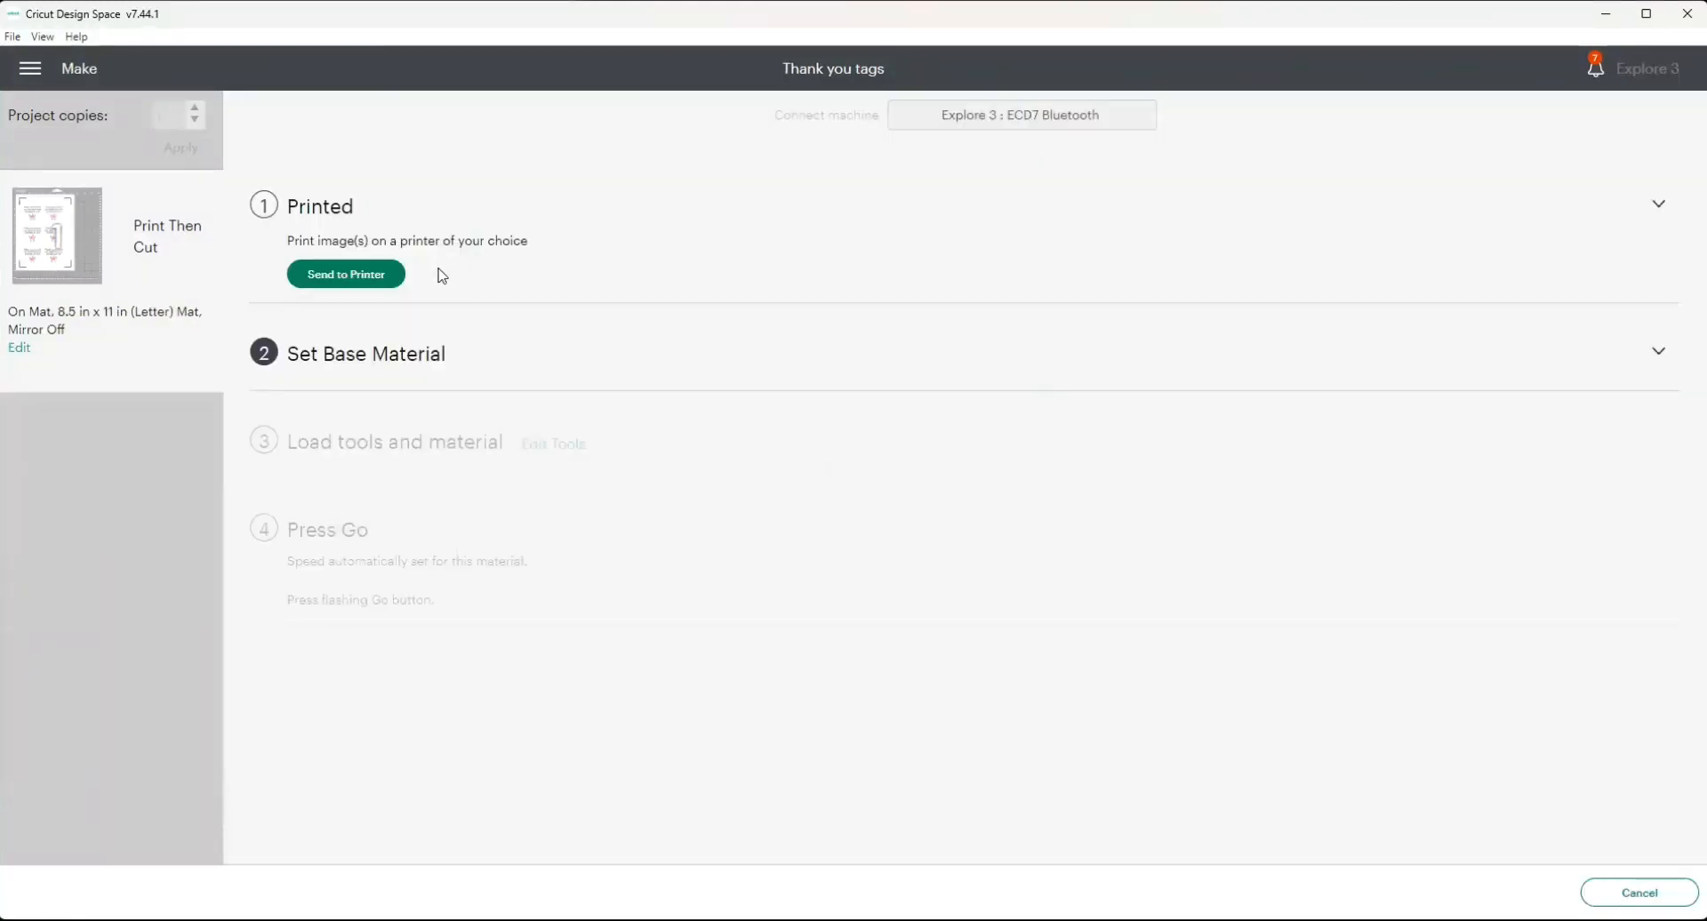
{"action": "left_click", "coordinate": [372, 275]}
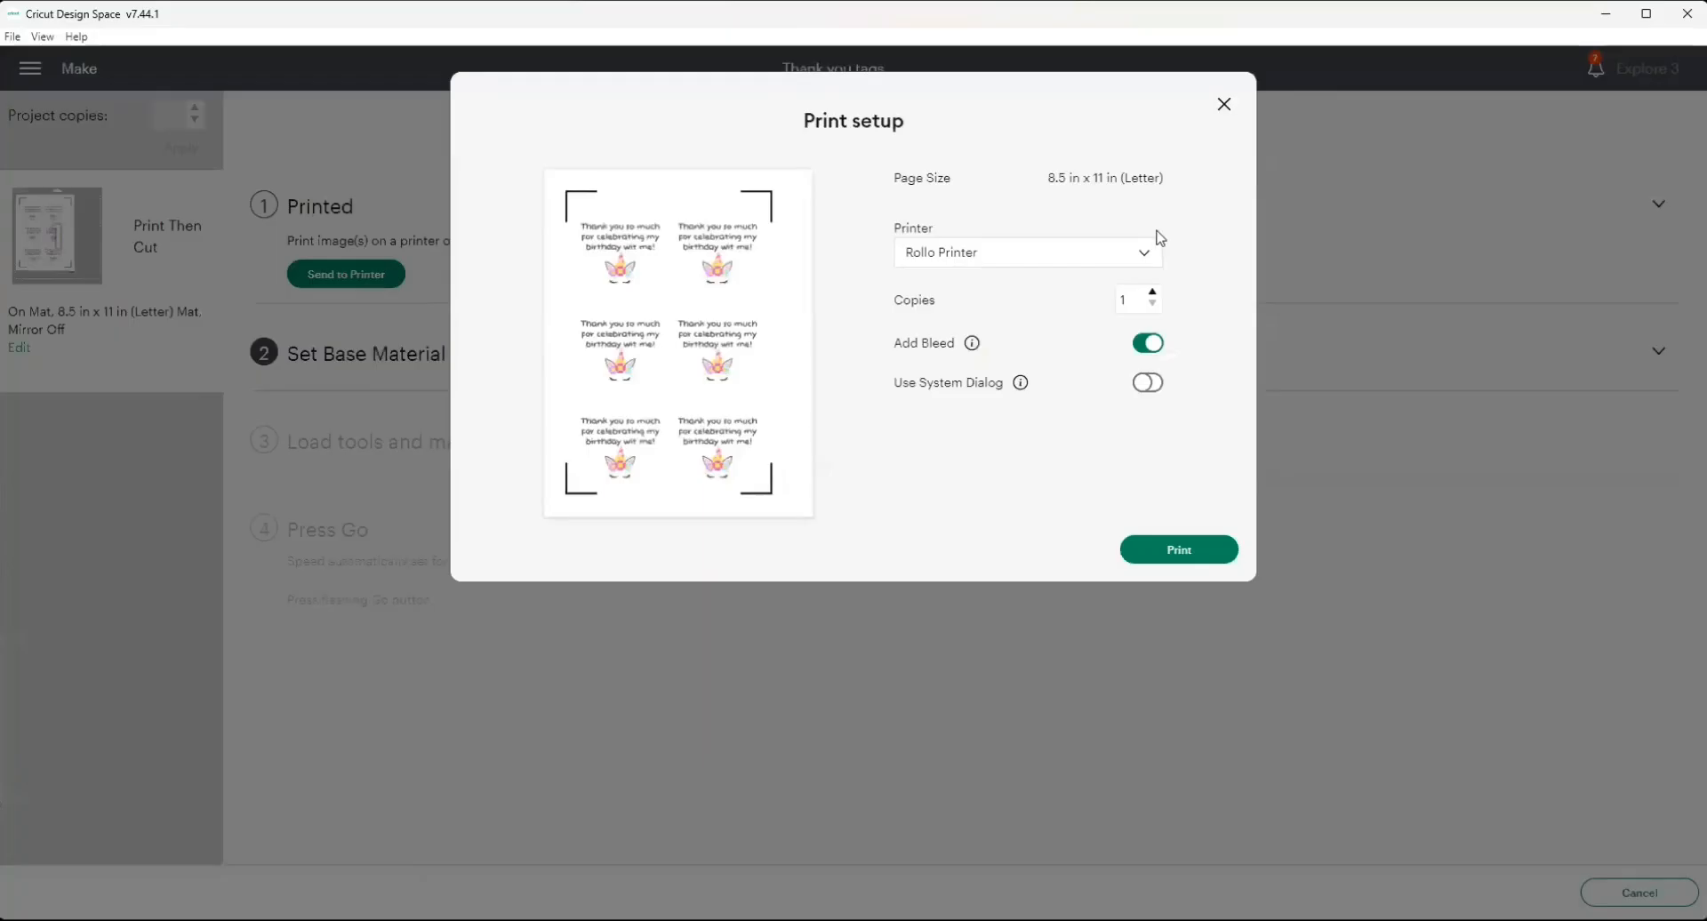
{"action": "left_click", "coordinate": [1140, 252]}
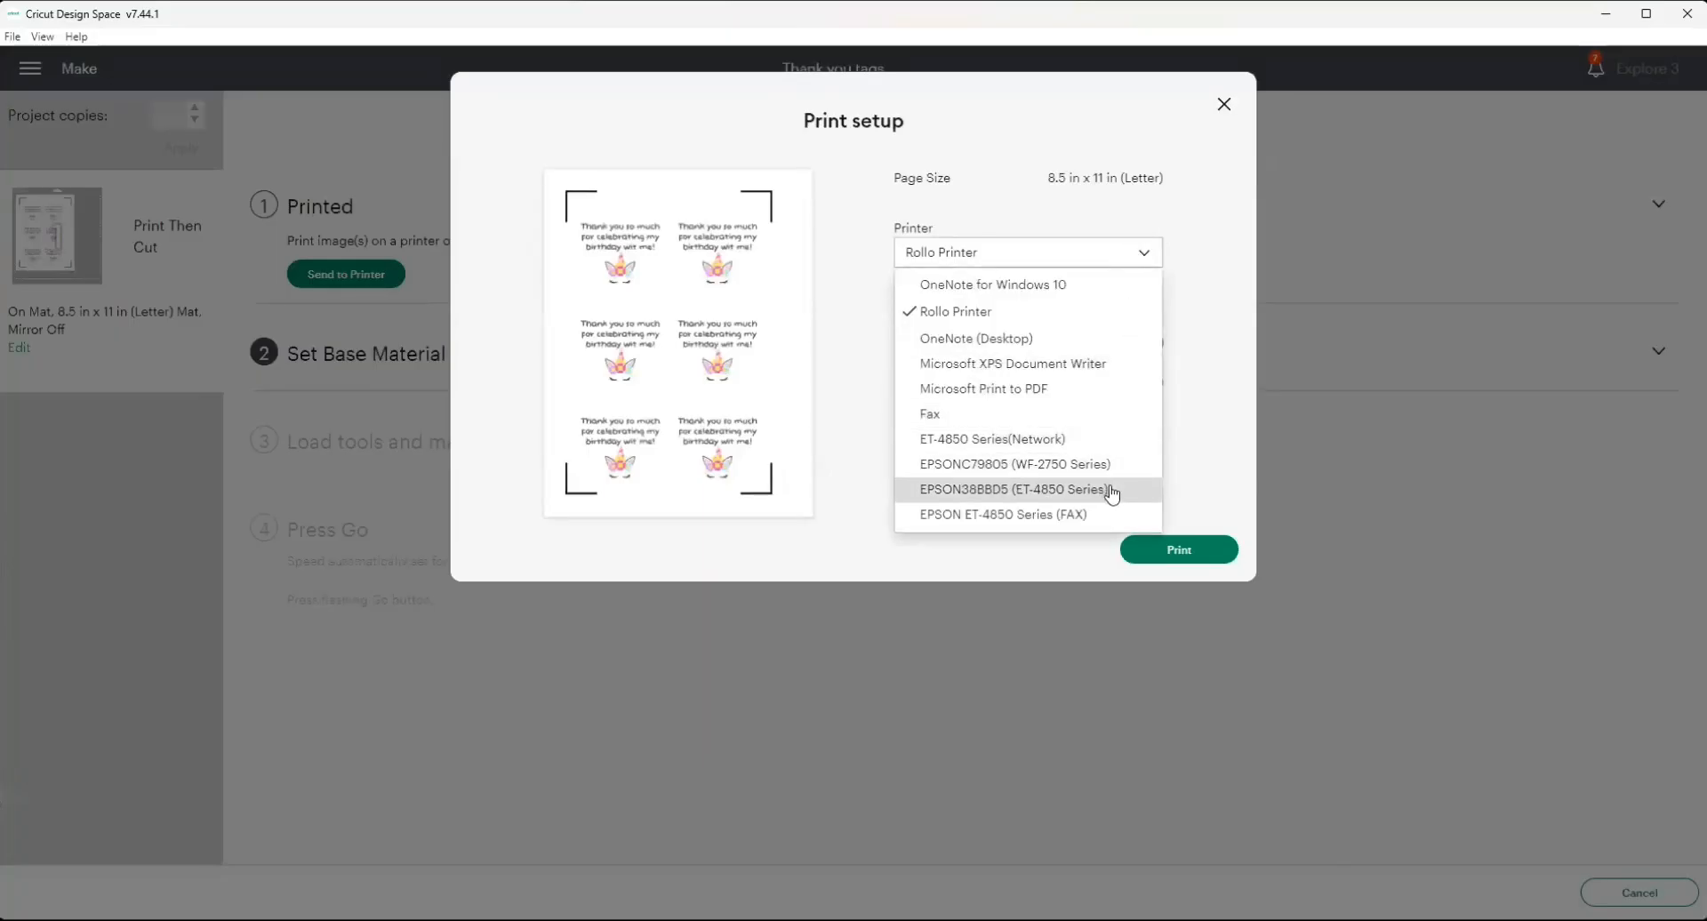
{"action": "left_click", "coordinate": [1111, 491]}
{"action": "left_click", "coordinate": [1149, 342]}
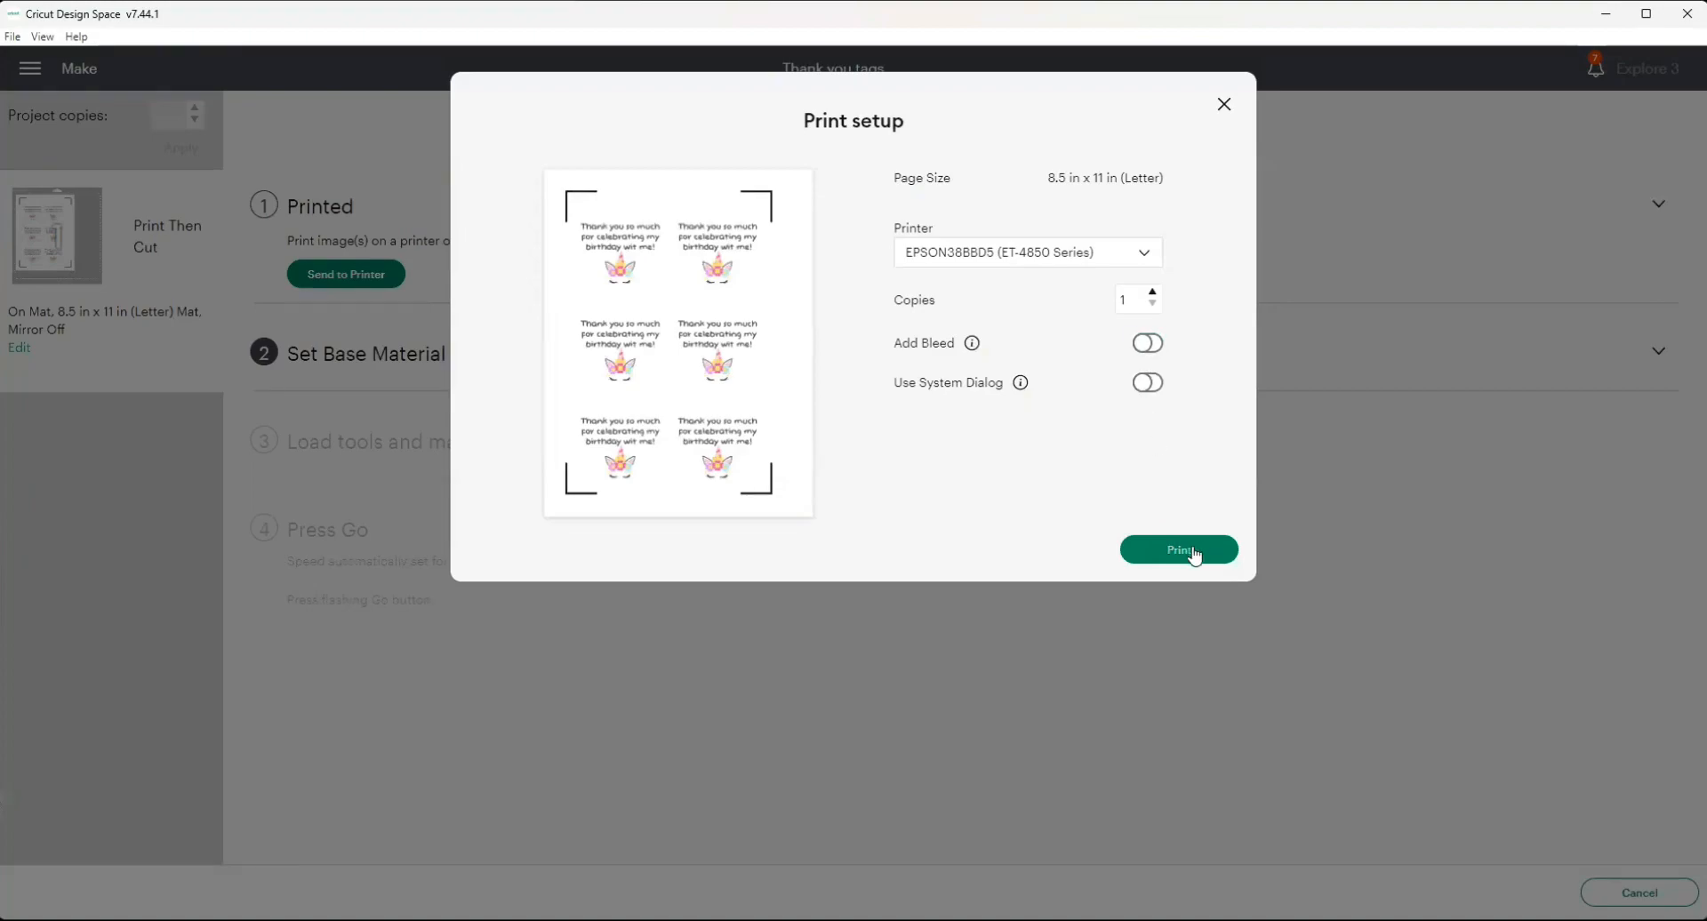
{"action": "left_click", "coordinate": [1191, 549]}
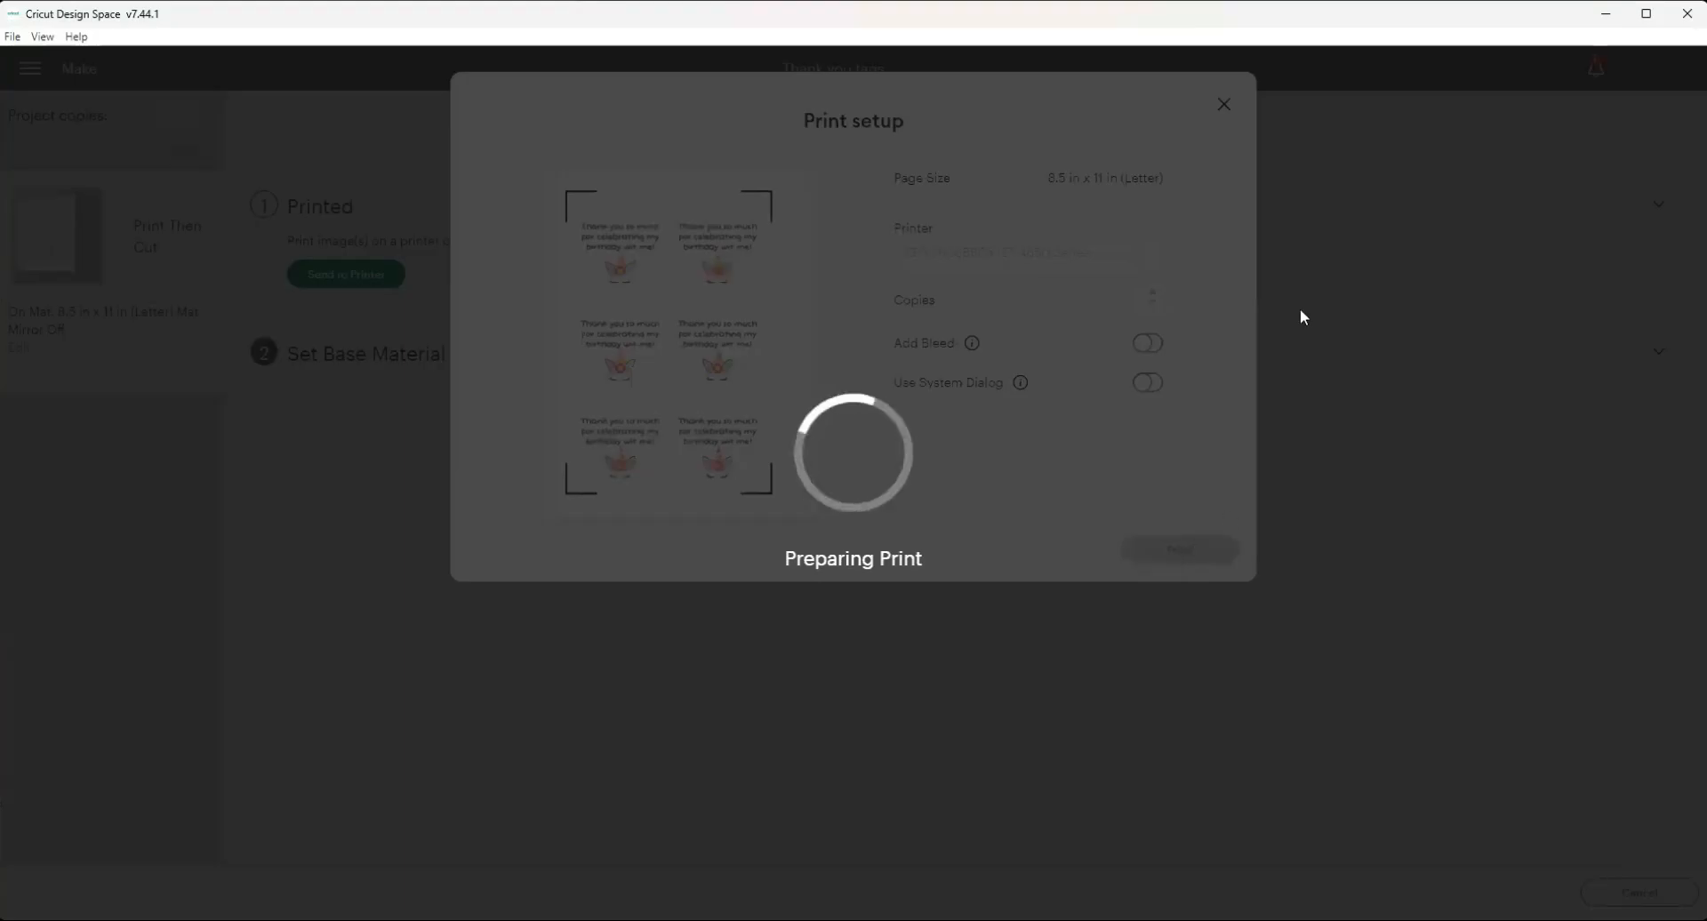